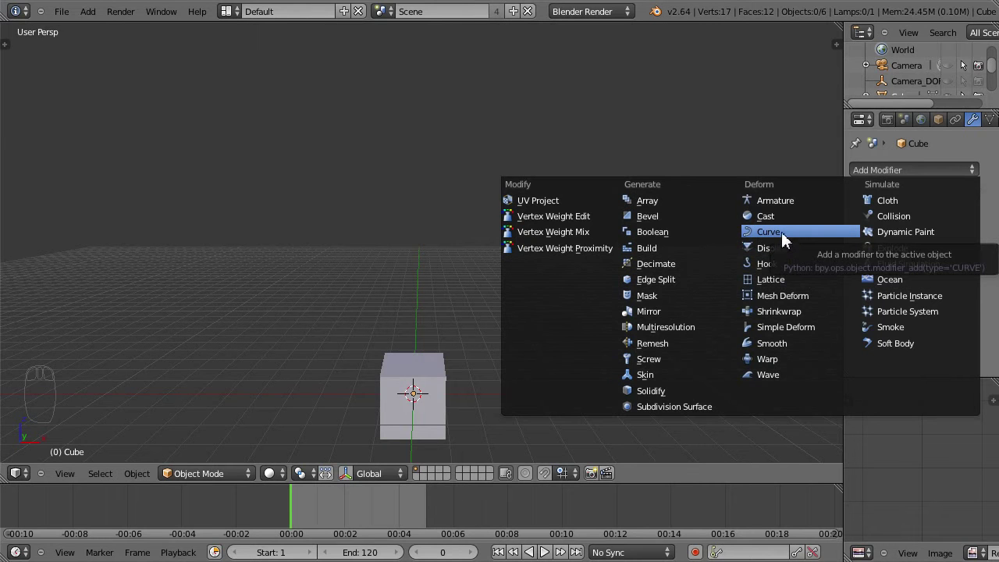
Zoom and orbit around the default cube until it is seen front-on
scroll(565, 179, down, 3)
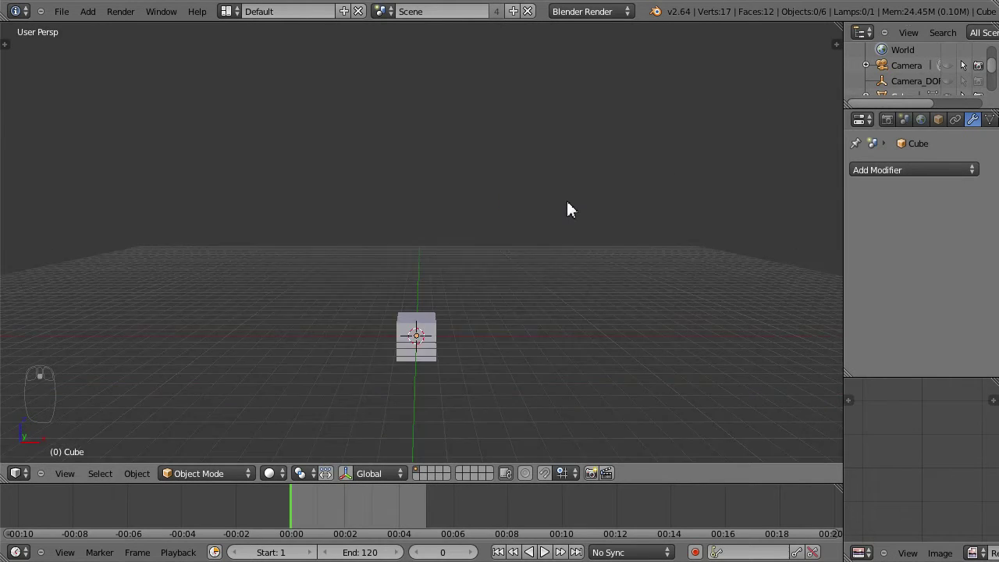
scroll(565, 199, up, 1)
middle_drag(622, 277, 599, 317)
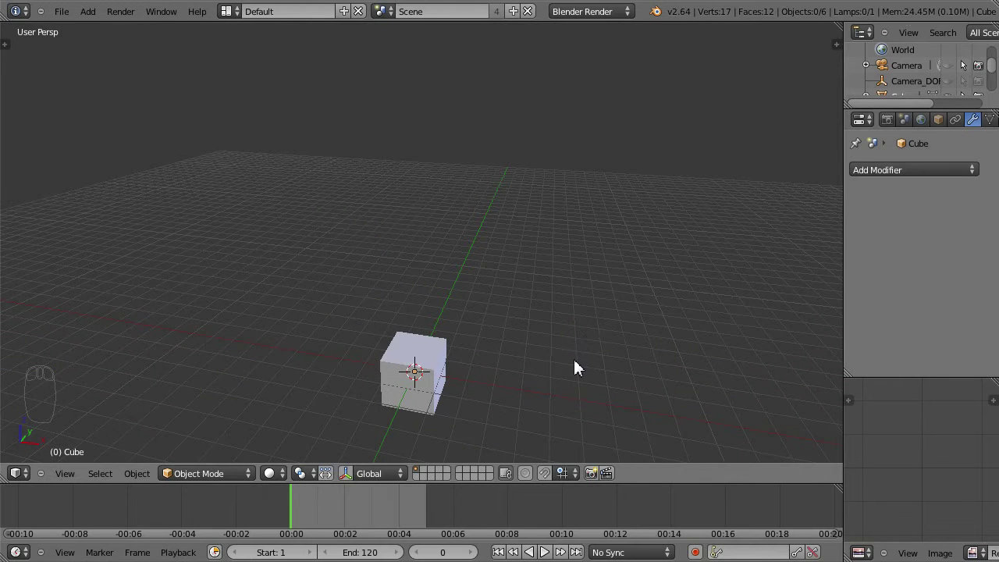
middle_drag(574, 361, 548, 264)
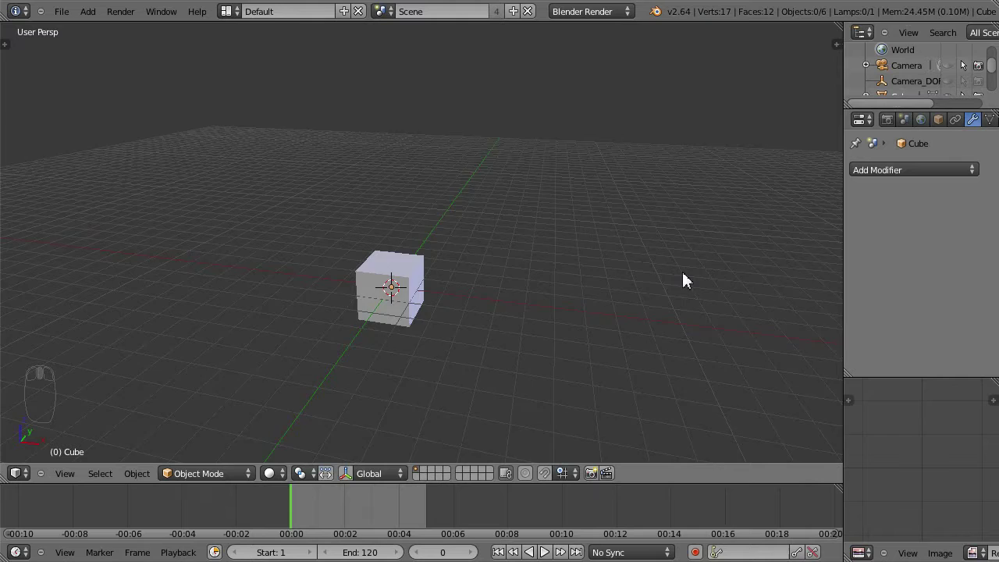
middle_drag(682, 279, 660, 281)
middle_drag(480, 206, 570, 281)
middle_drag(609, 352, 667, 309)
In front view, stretch the cube tall along Z and lift it so its base rests on the grid
click(431, 338)
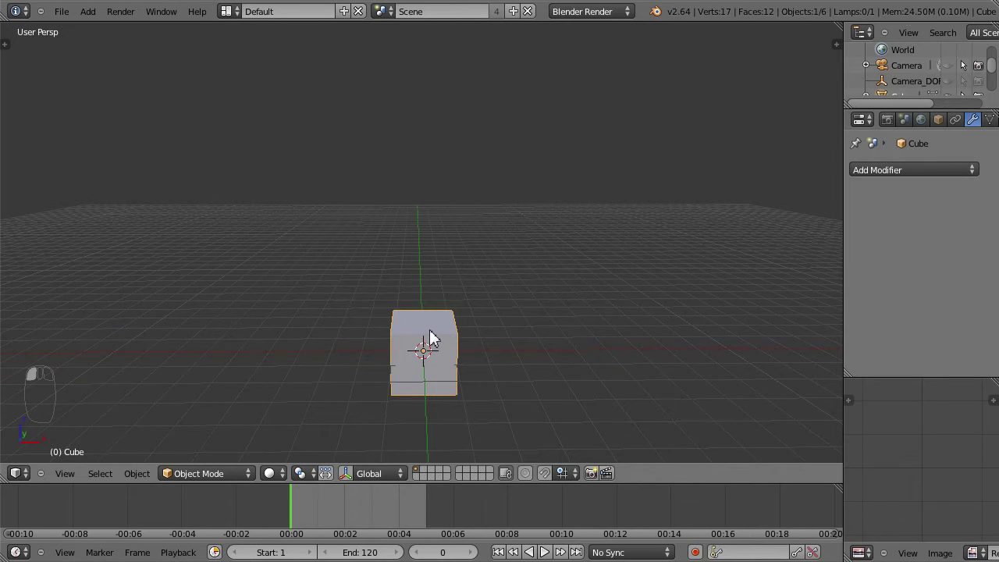
key(KP_1)
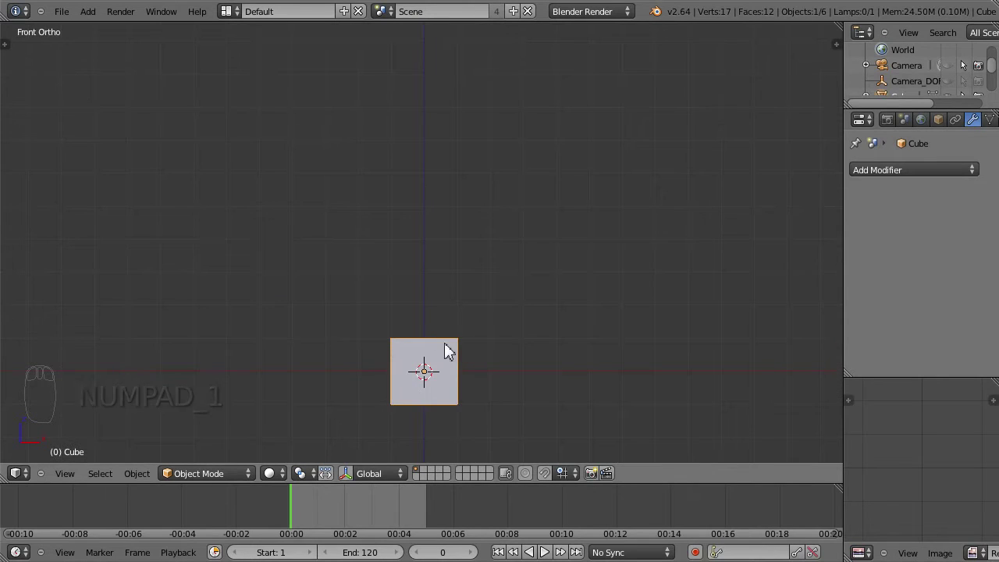
key(s)
key(z)
click(544, 140)
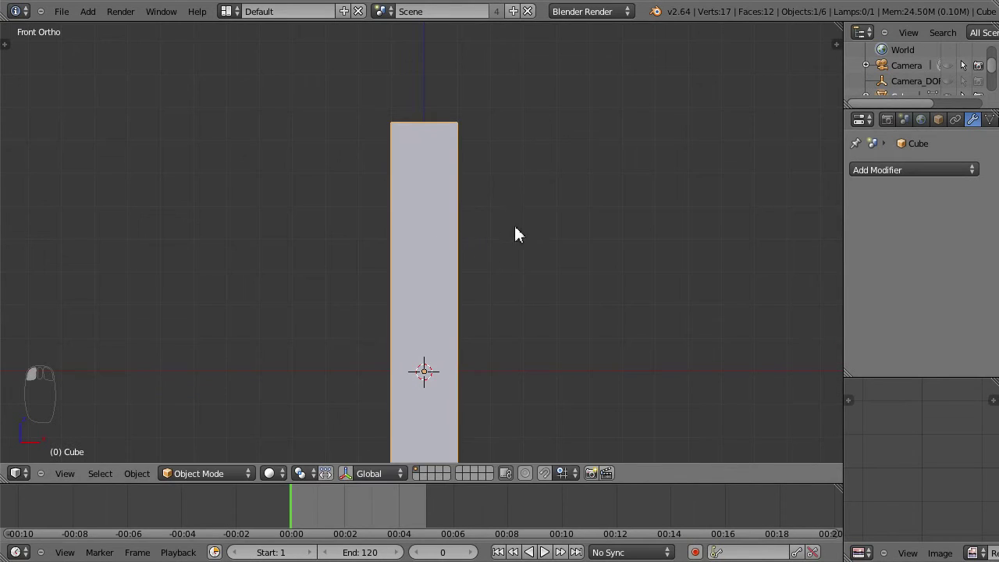
key(g)
key(z)
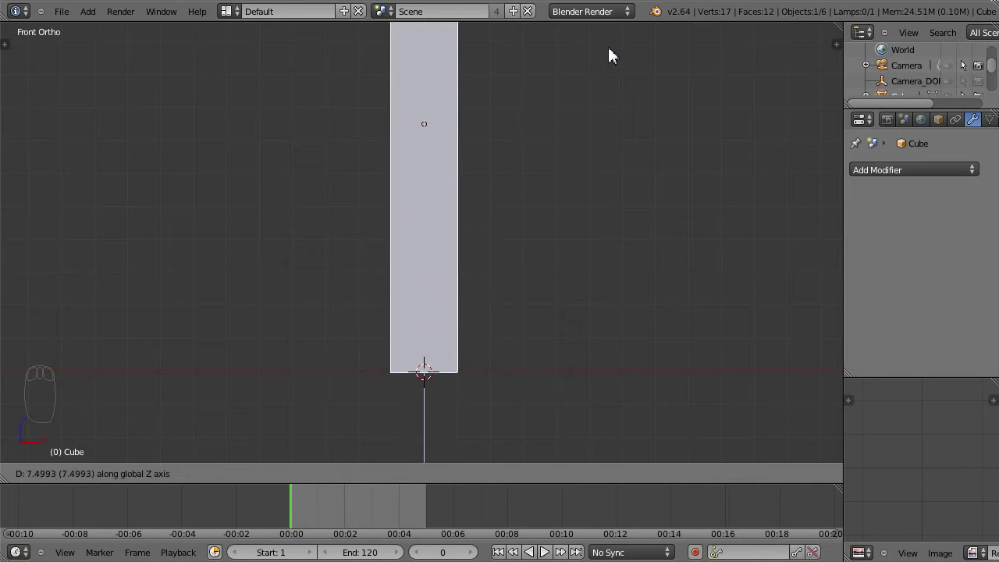
click(607, 47)
middle_drag(557, 187, 477, 221)
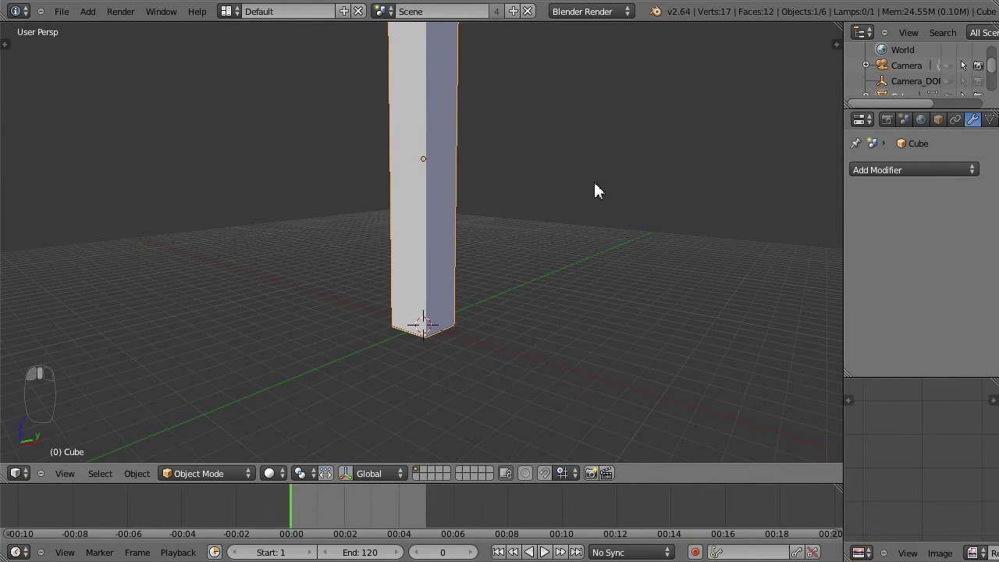
Undo a trial widening along X, then thin the pillar along the Y axis
key(s)
key(x)
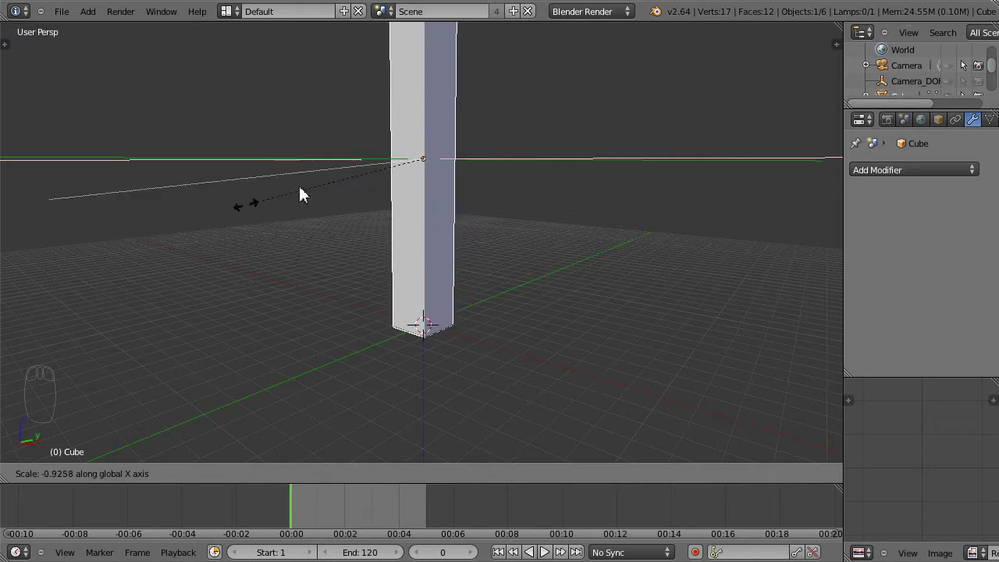
click(636, 119)
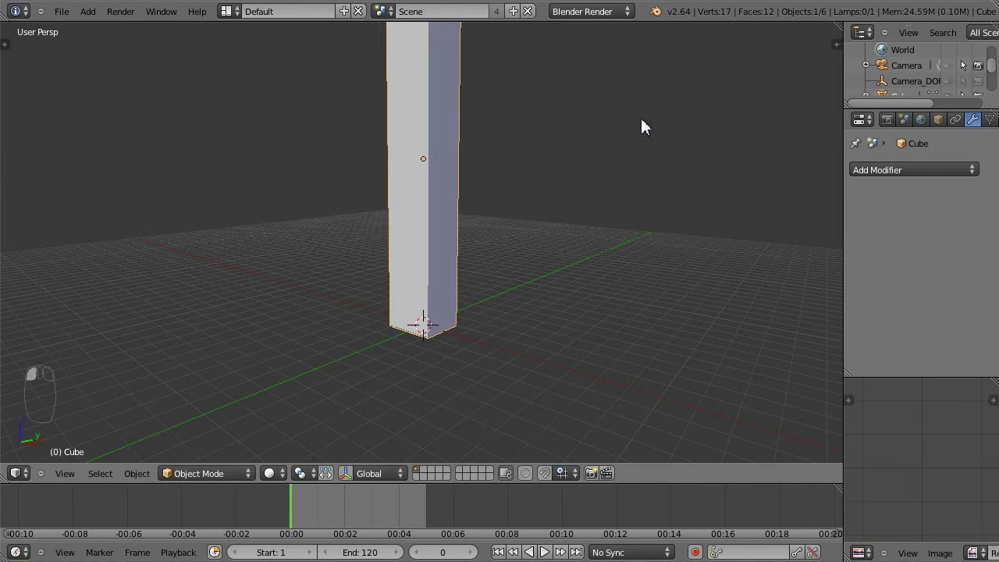
key(ctrl+z)
middle_drag(608, 138, 563, 163)
key(s)
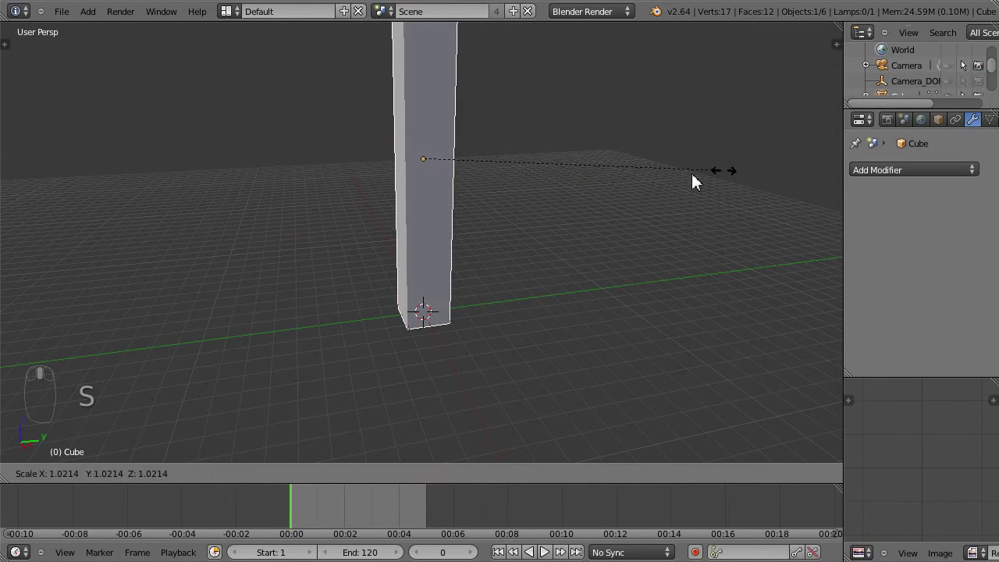
key(y)
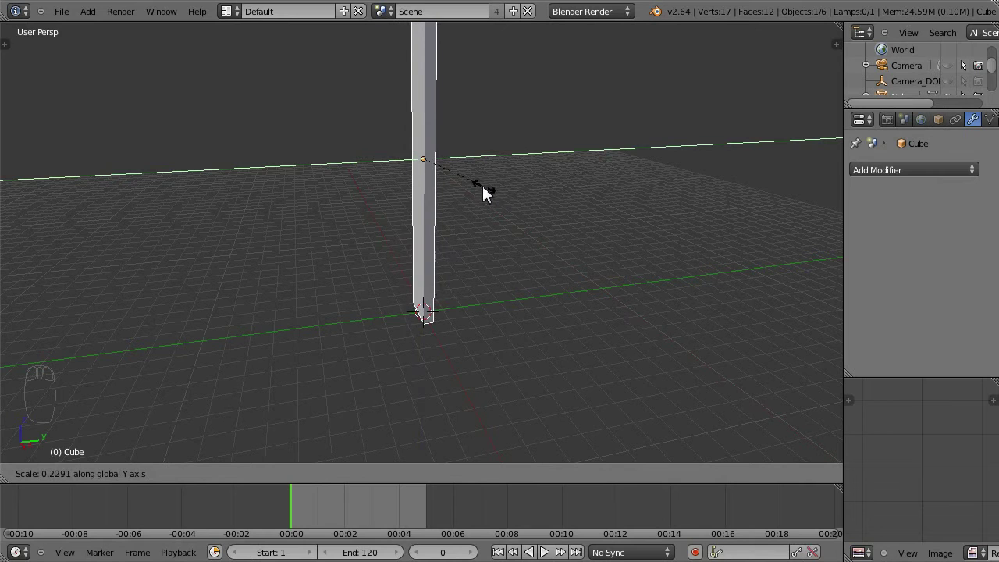
click(474, 194)
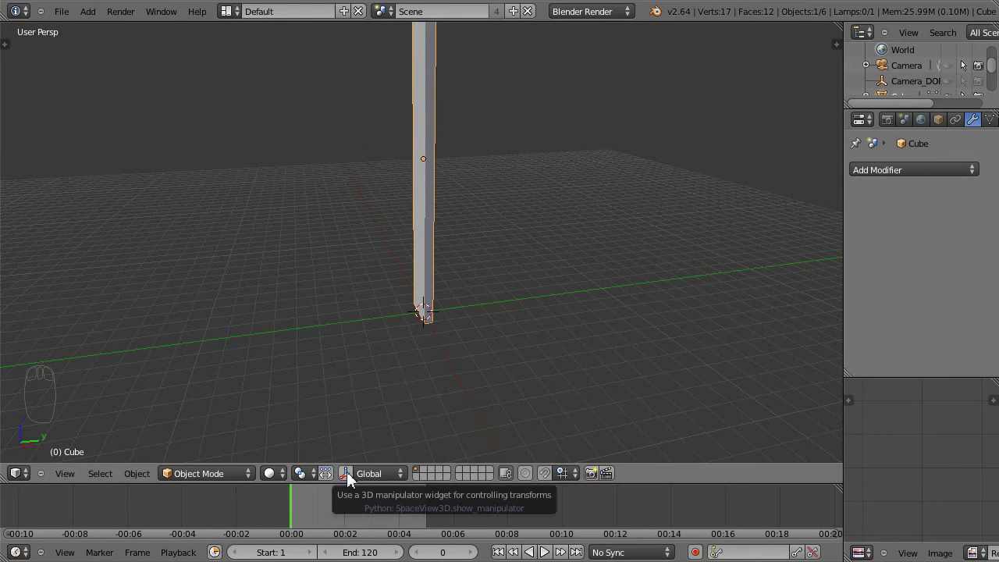
middle_drag(268, 210, 431, 187)
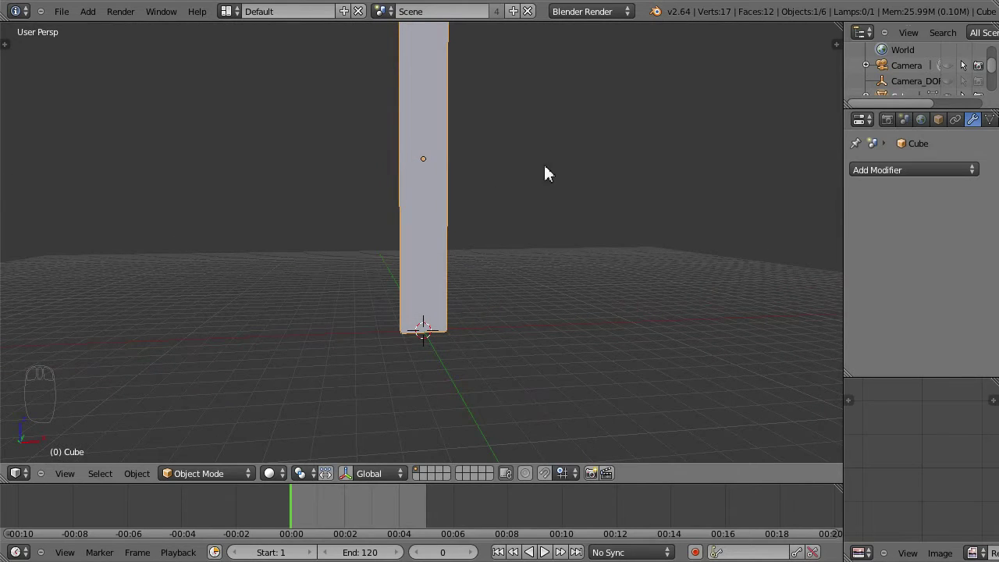
Scale the pillar along the X axis into a wide, thin slab
mouse_move(546, 171)
middle_down()
mouse_move(516, 253)
mouse_move(529, 212)
mouse_move(555, 237)
mouse_move(444, 276)
mouse_move(368, 223)
mouse_move(615, 230)
mouse_move(527, 230)
mouse_move(536, 223)
mouse_move(507, 321)
mouse_move(497, 242)
mouse_move(490, 301)
mouse_move(477, 288)
middle_up()
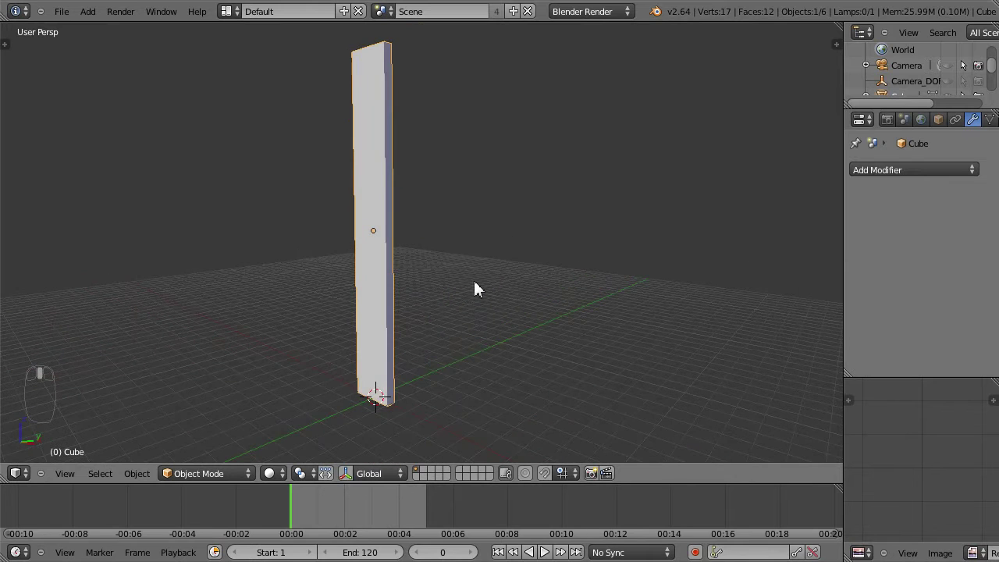
key(s)
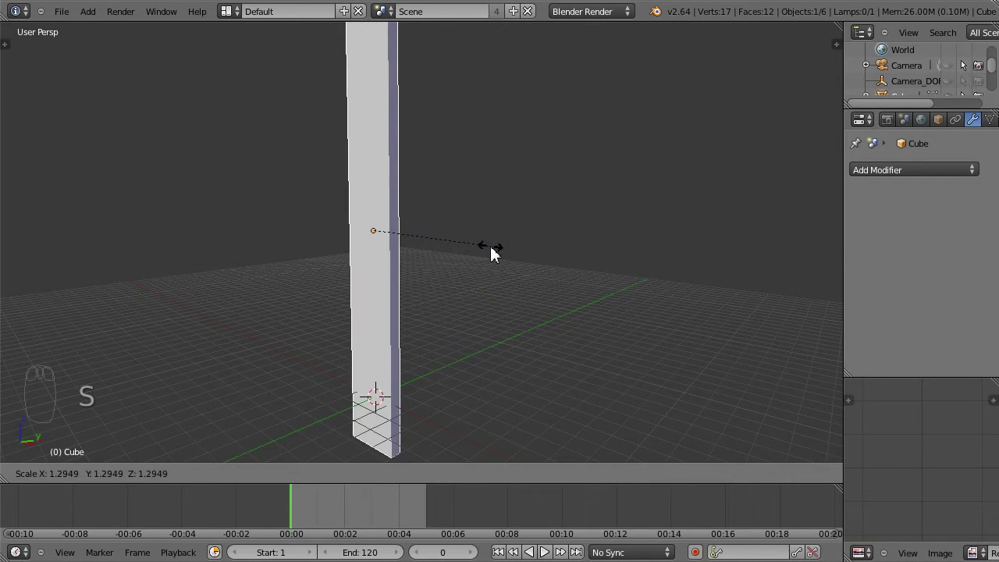
key(y)
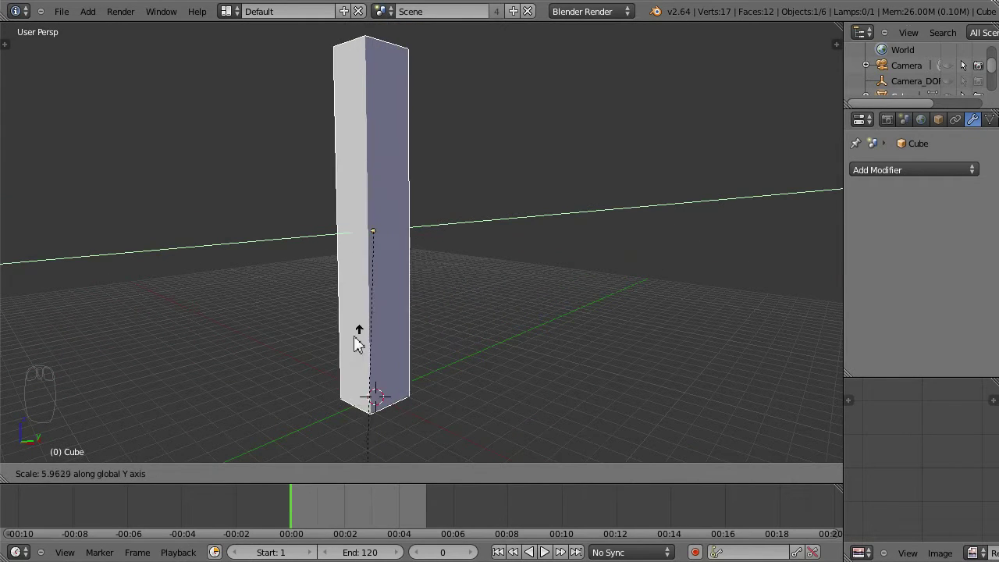
key(x)
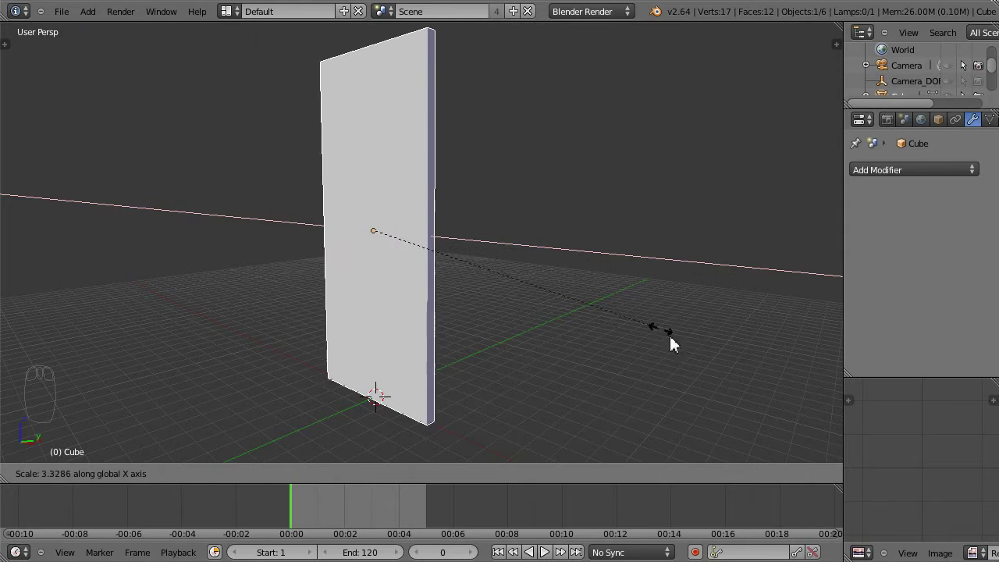
click(799, 424)
Inspect the slab from front and perspective views, briefly toggling the transform gizmo
middle_drag(689, 238, 671, 274)
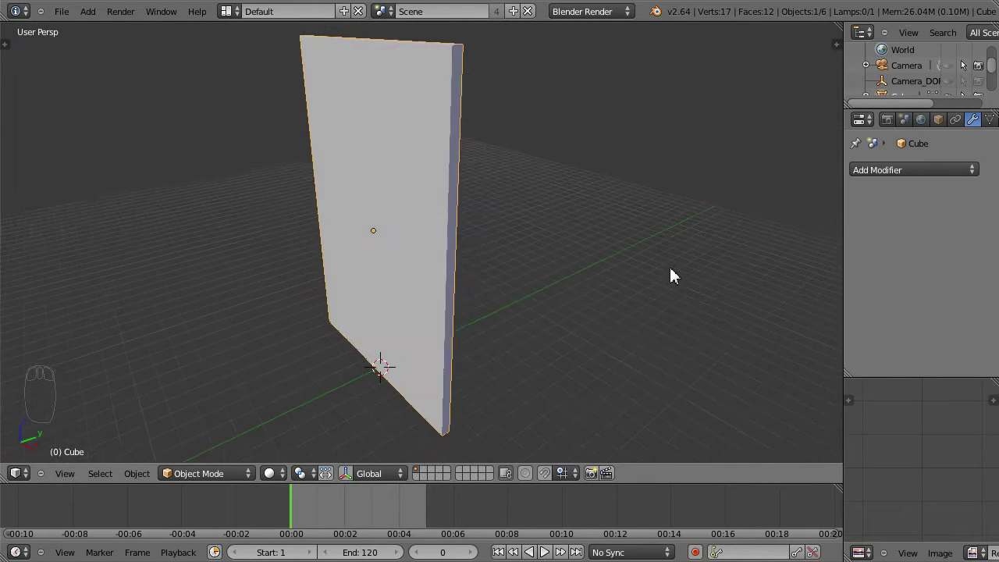
middle_drag(531, 316, 631, 328)
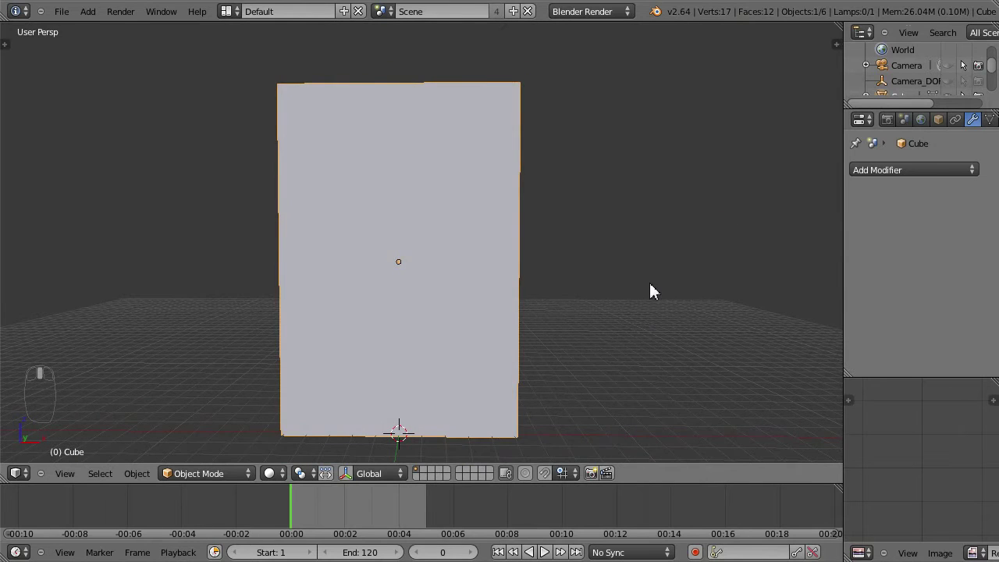
middle_drag(650, 284, 643, 316)
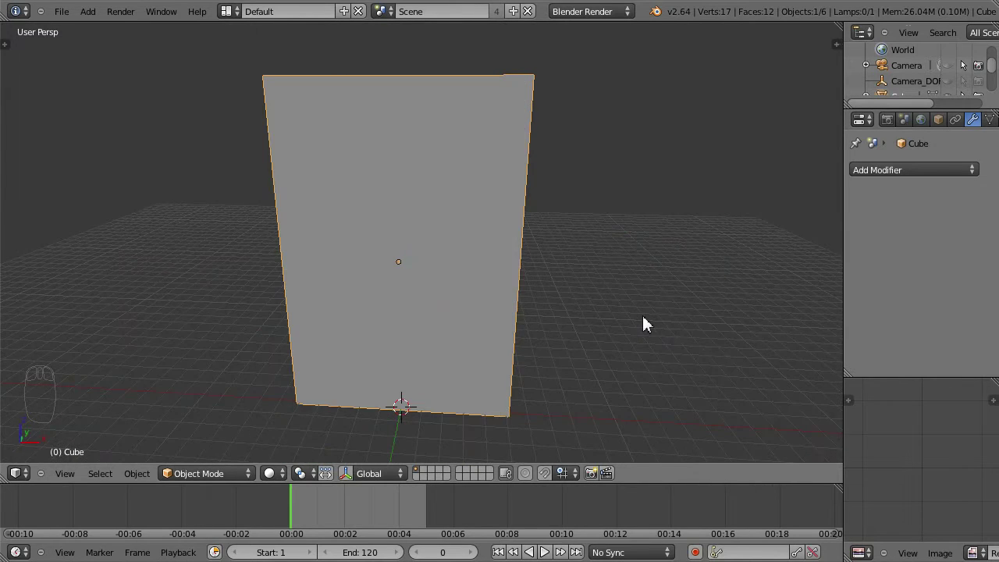
key(KP_1)
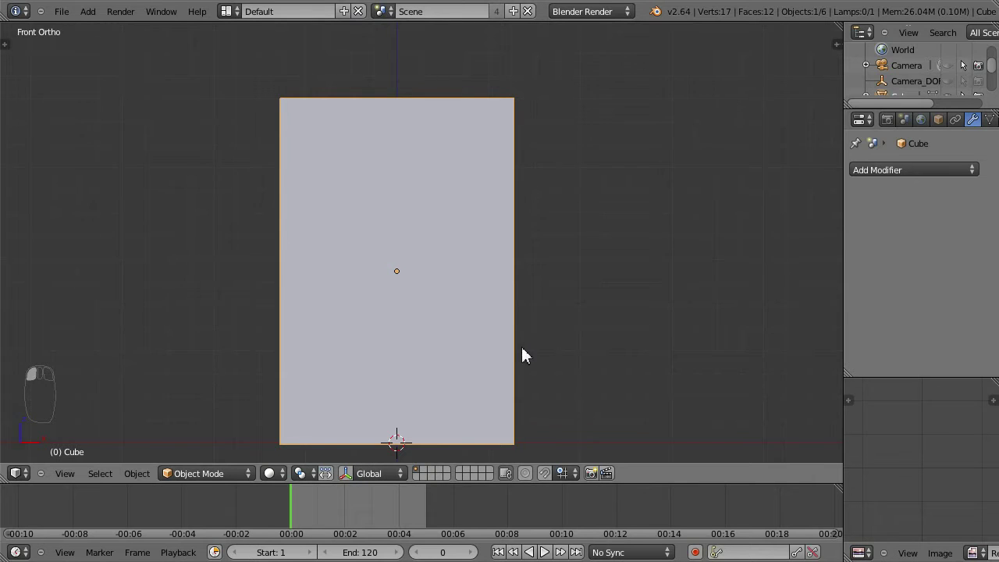
middle_drag(523, 355, 642, 369)
click(345, 473)
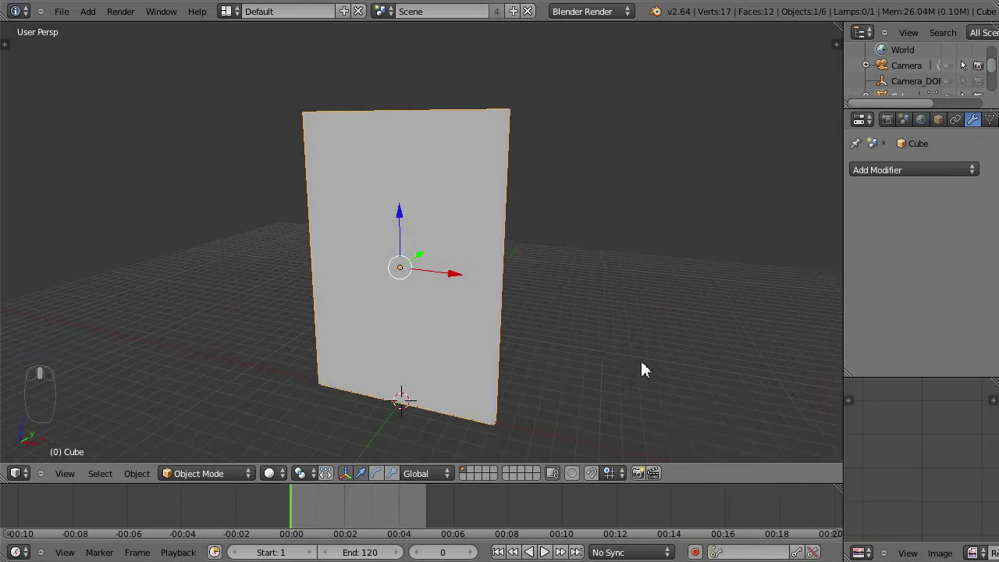
click(344, 473)
middle_drag(600, 338, 649, 315)
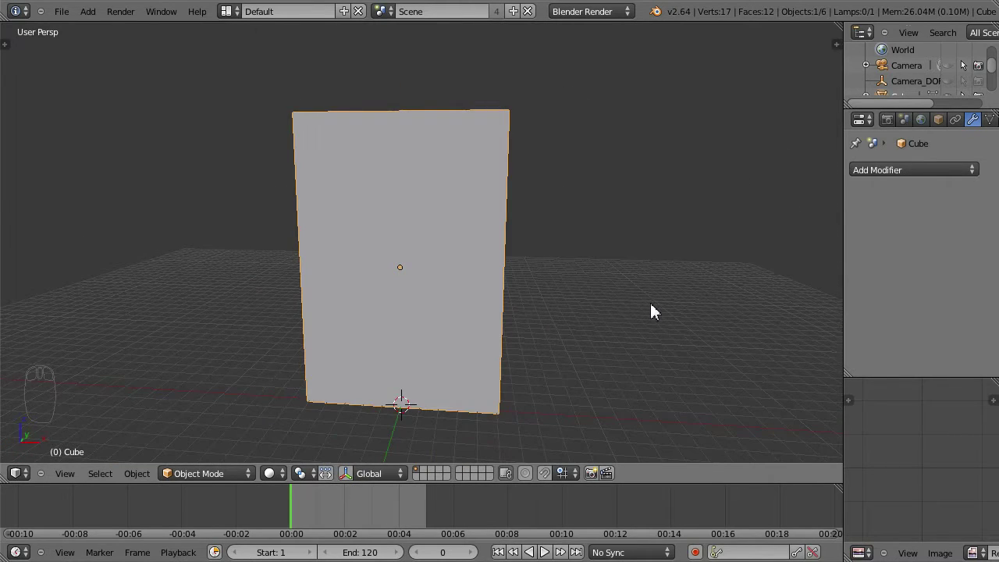
key(KP_1)
middle_drag(586, 317, 530, 377)
scroll(529, 376, down, 2)
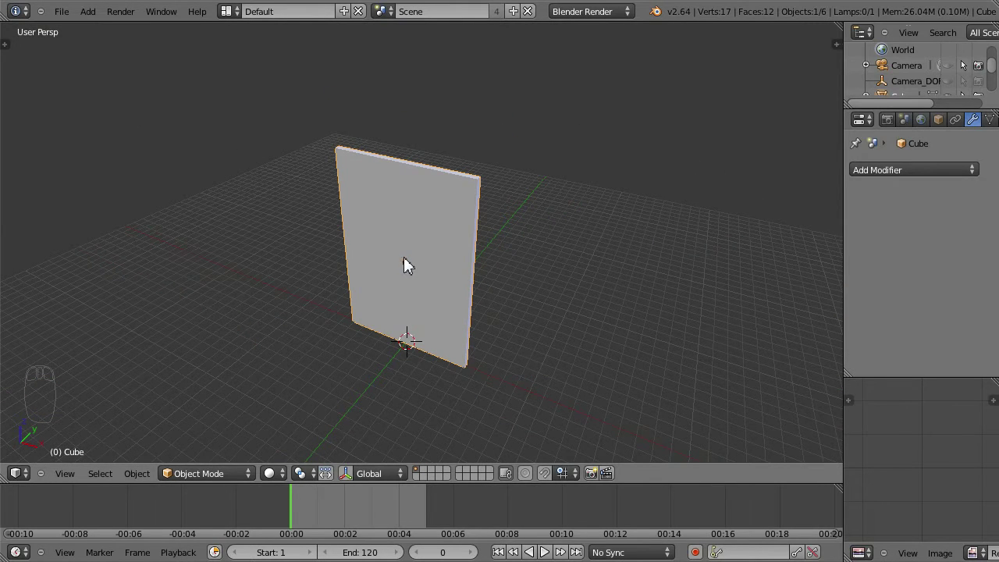
Enter Edit Mode and add 11 vertical loop cuts across the slab, left centred
key(ctrl+r)
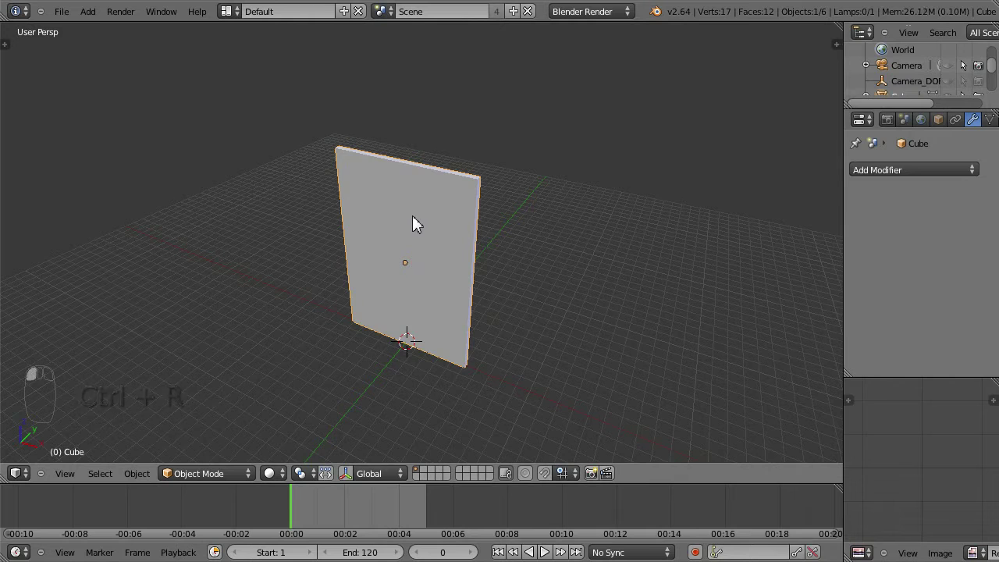
key(Tab)
key(ctrl+r)
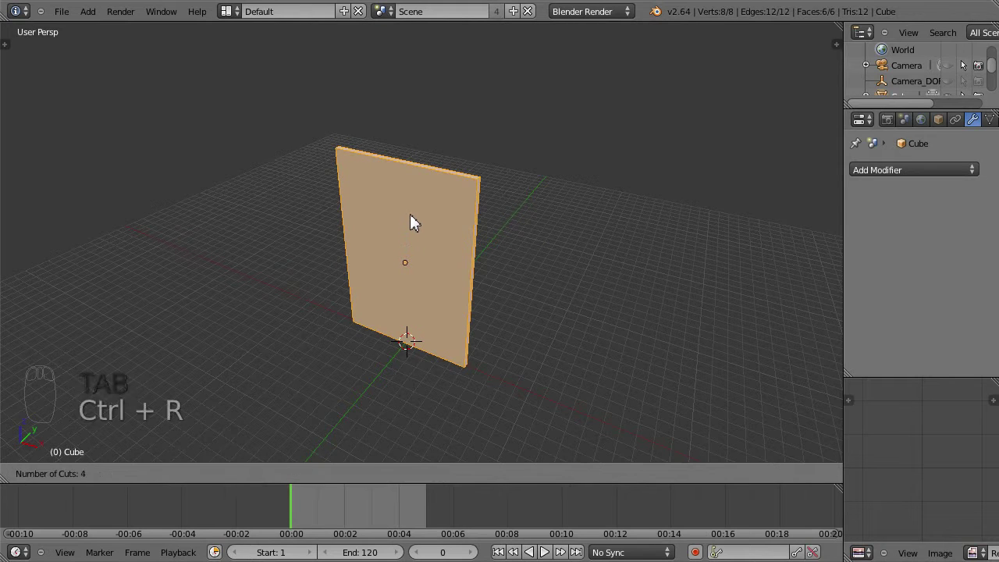
scroll(411, 182, up, 7)
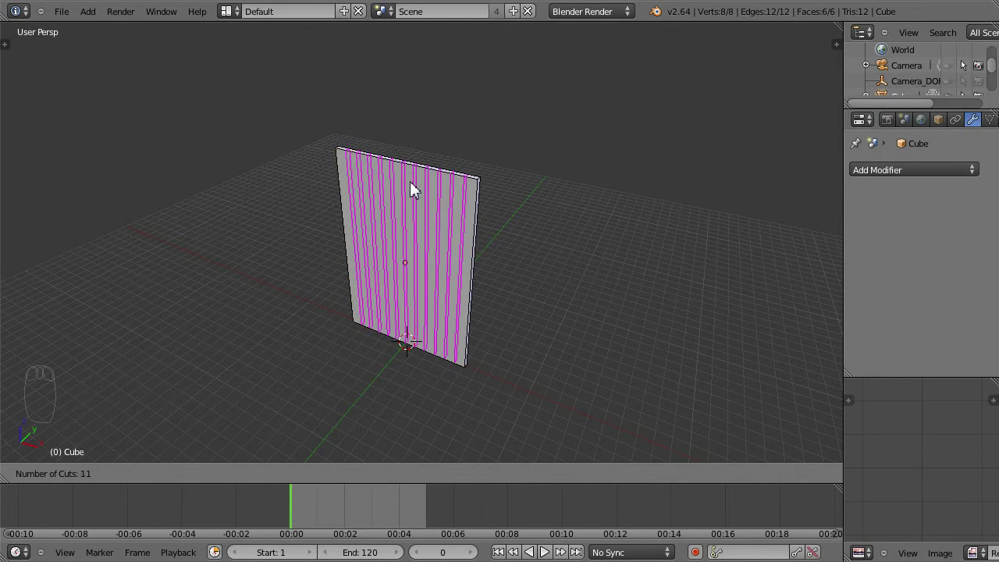
click(410, 181)
right_click(409, 182)
Add 15 horizontal loop cuts across the slab and return to Object Mode
key(ctrl+r)
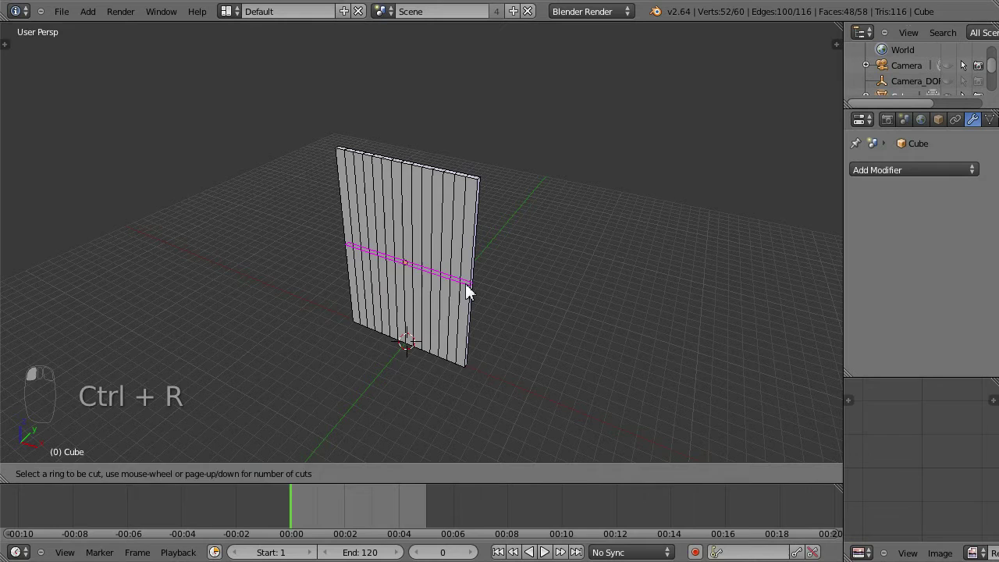
scroll(455, 281, up, 14)
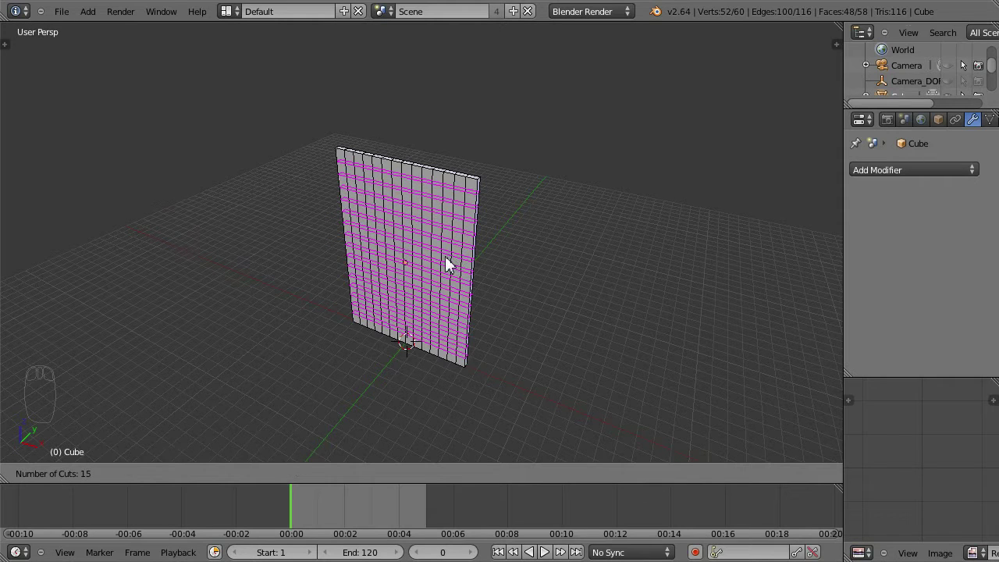
click(445, 257)
right_click(445, 257)
middle_drag(616, 322, 611, 300)
key(Tab)
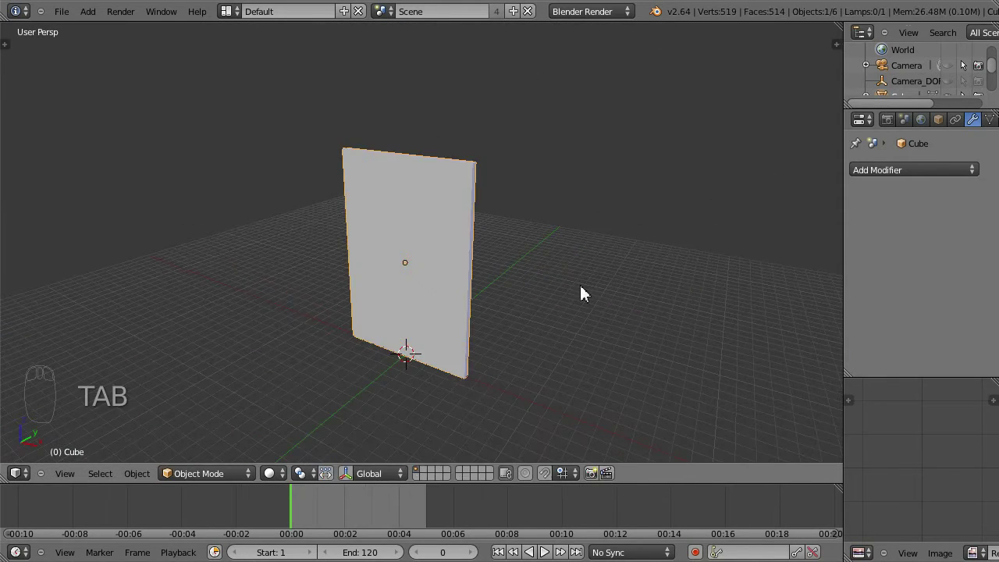
middle_drag(573, 338, 506, 351)
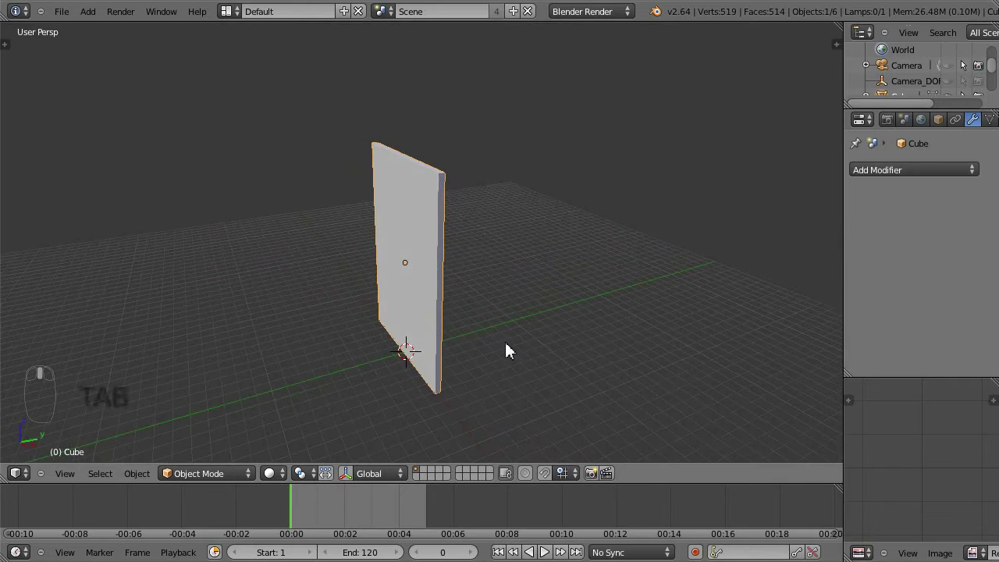
Add a Curve modifier to the slab
click(897, 170)
click(762, 232)
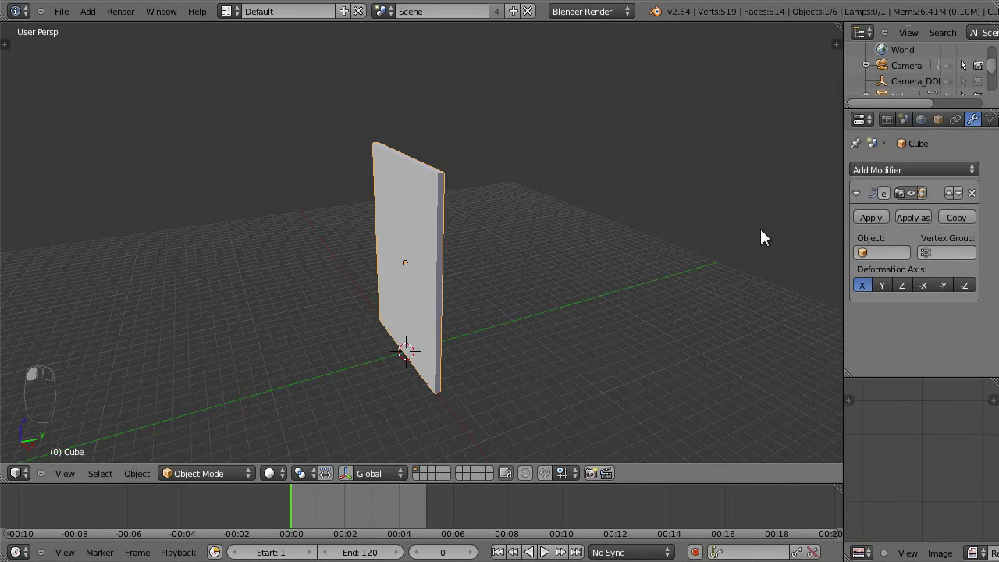
middle_drag(359, 361, 536, 314)
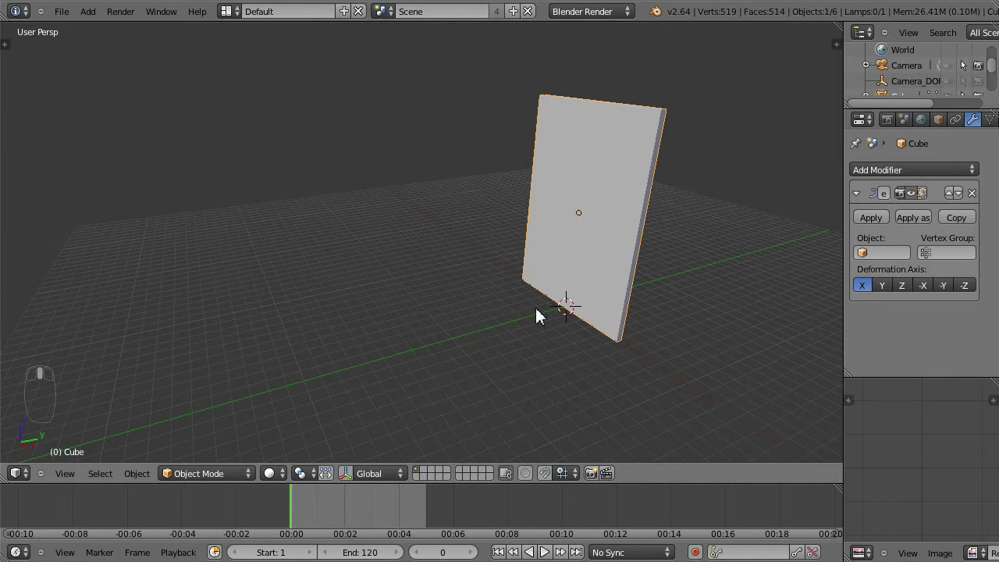
Add a Bezier circle at the 3D cursor beside the slab and scale it up
click(500, 325)
key(shift+a)
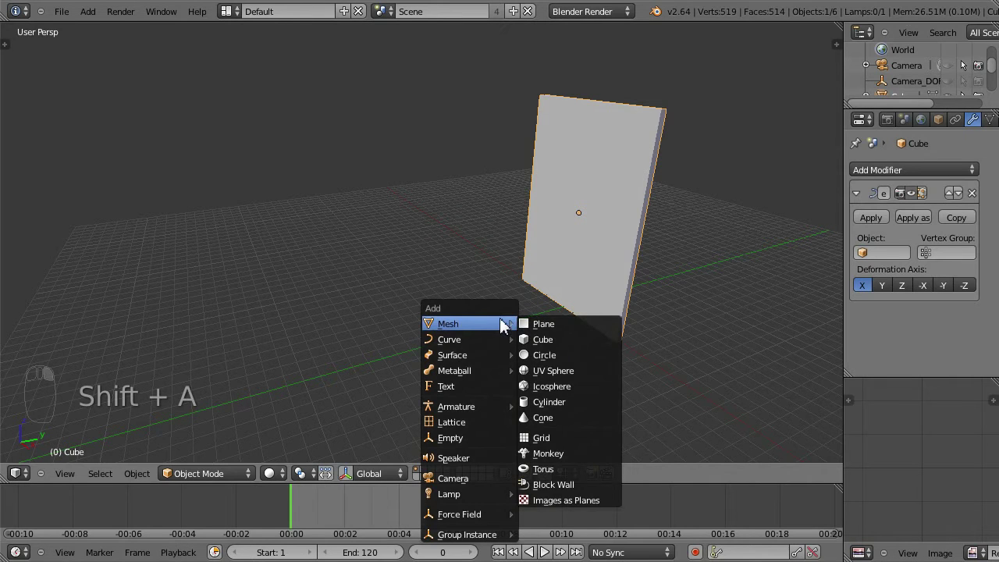
mouse_move(500, 337)
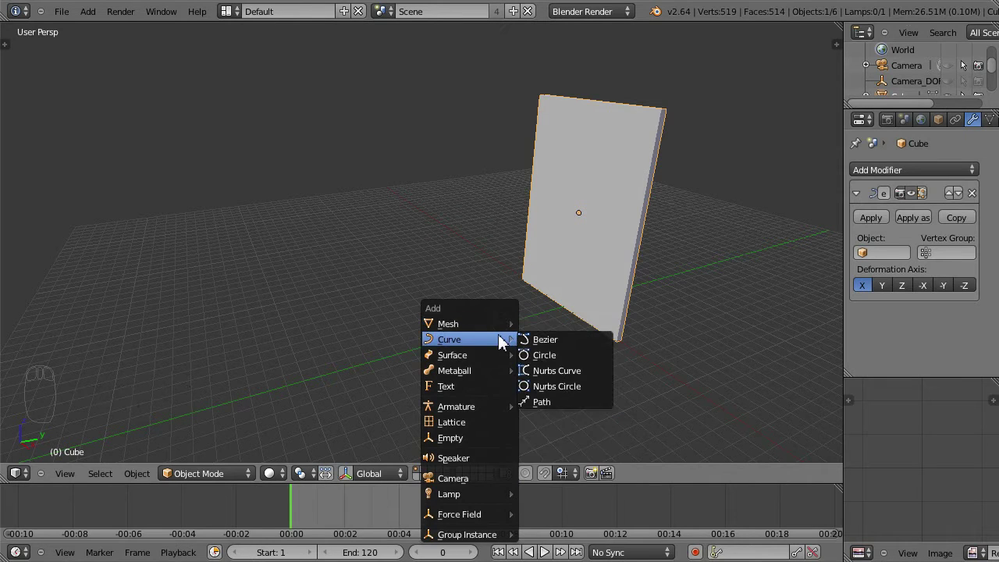
click(533, 355)
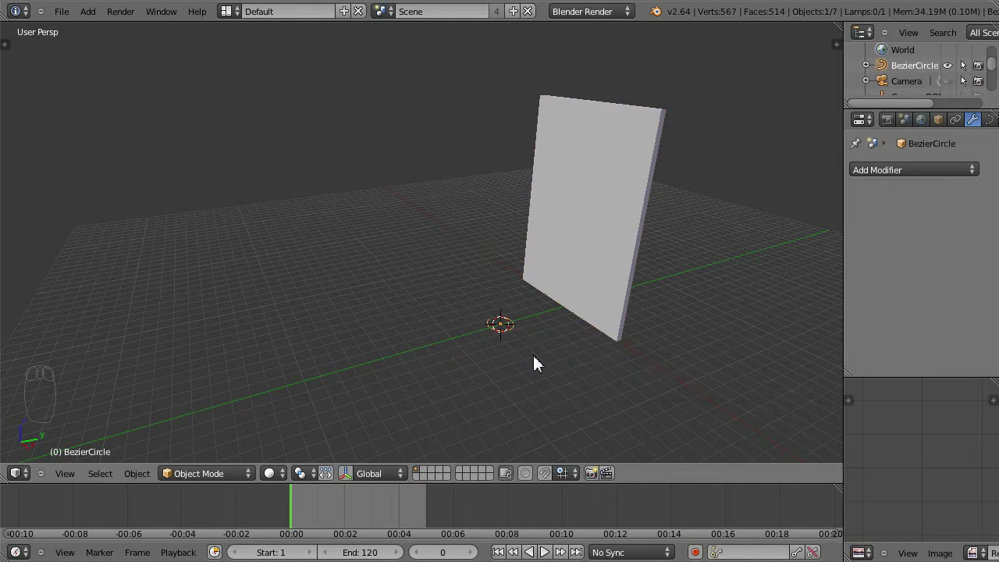
key(s)
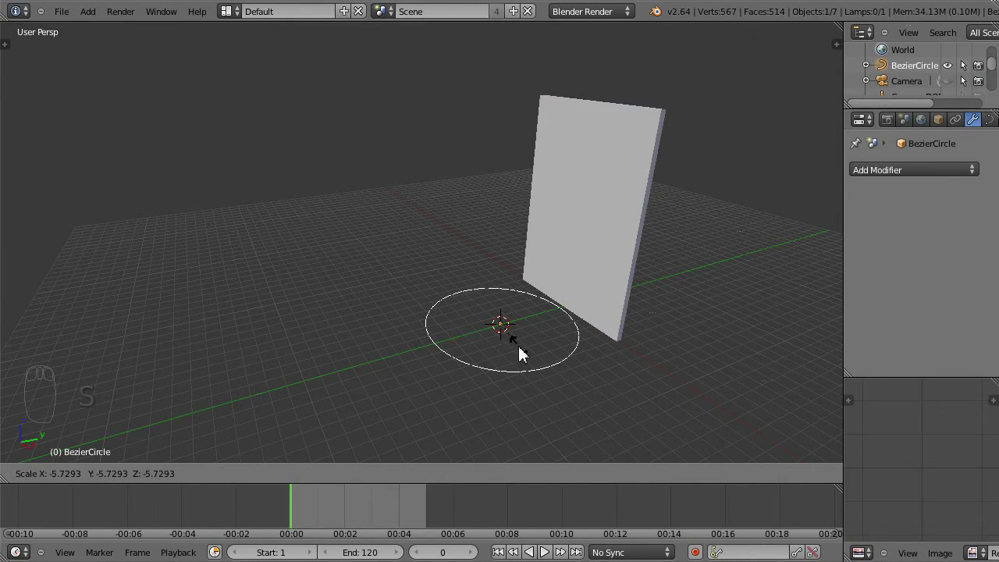
click(522, 353)
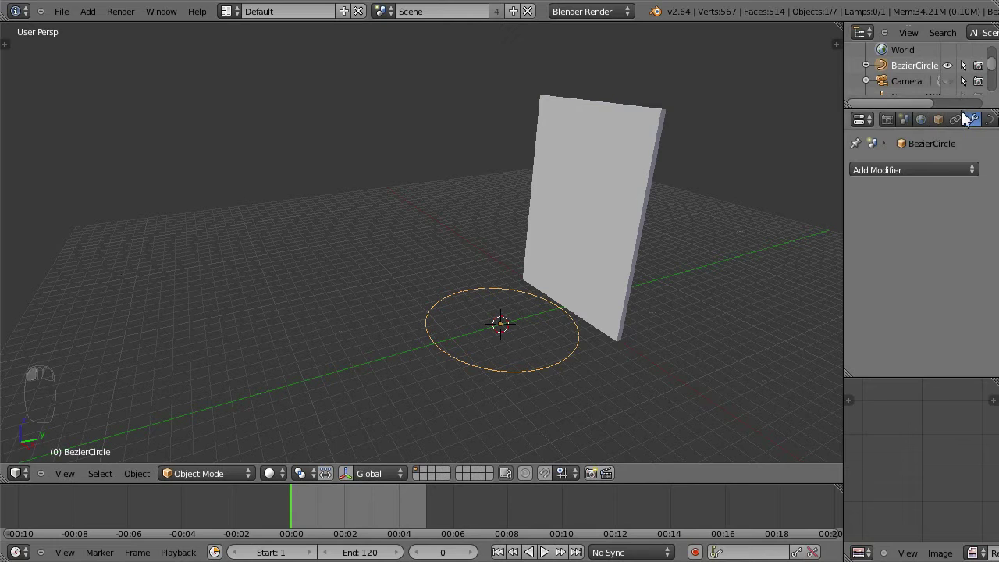
drag(960, 113, 960, 167)
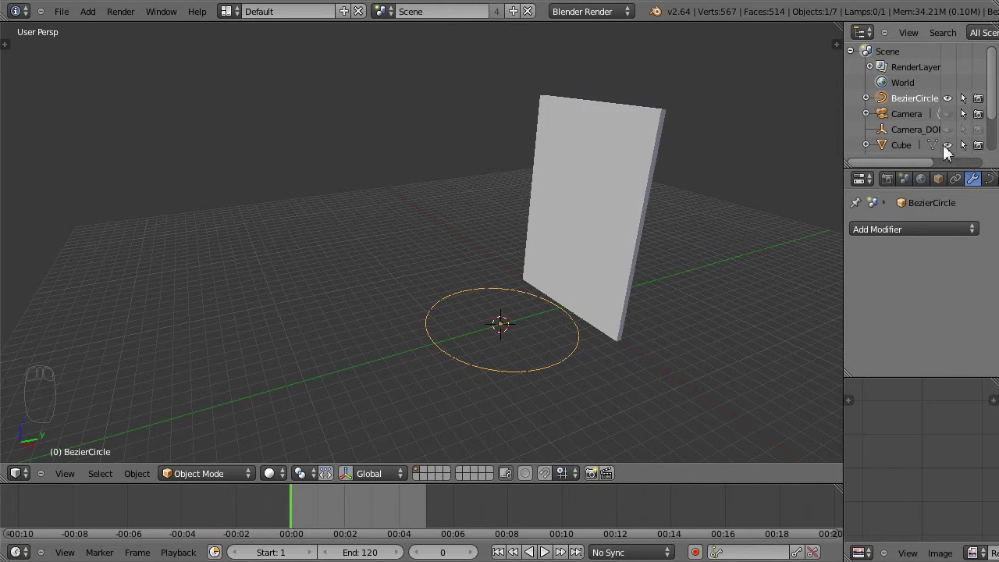
Rename BezierCircle to MyWallCircle in the Outliner, then reselect the slab Cube
double_click(912, 101)
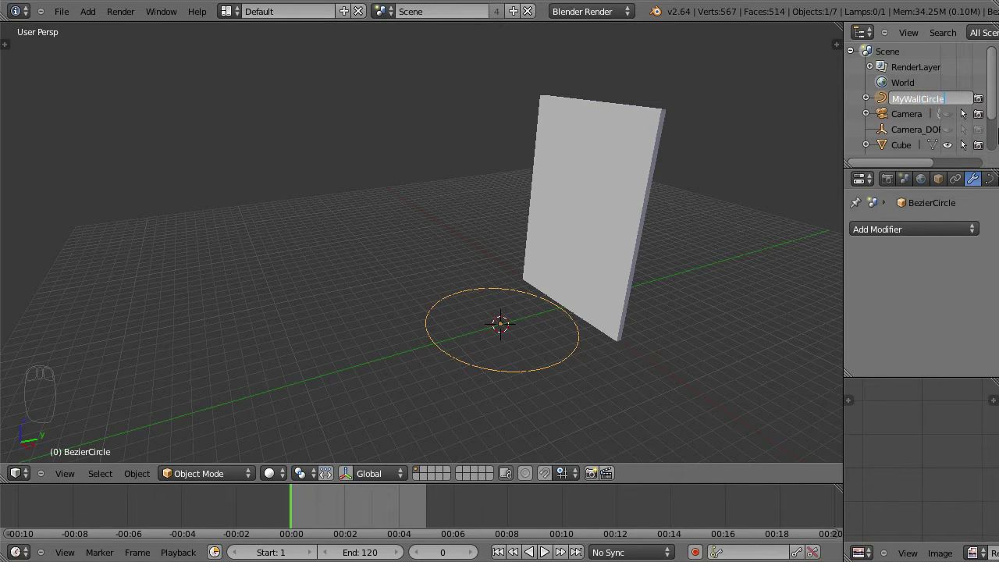
key(Return)
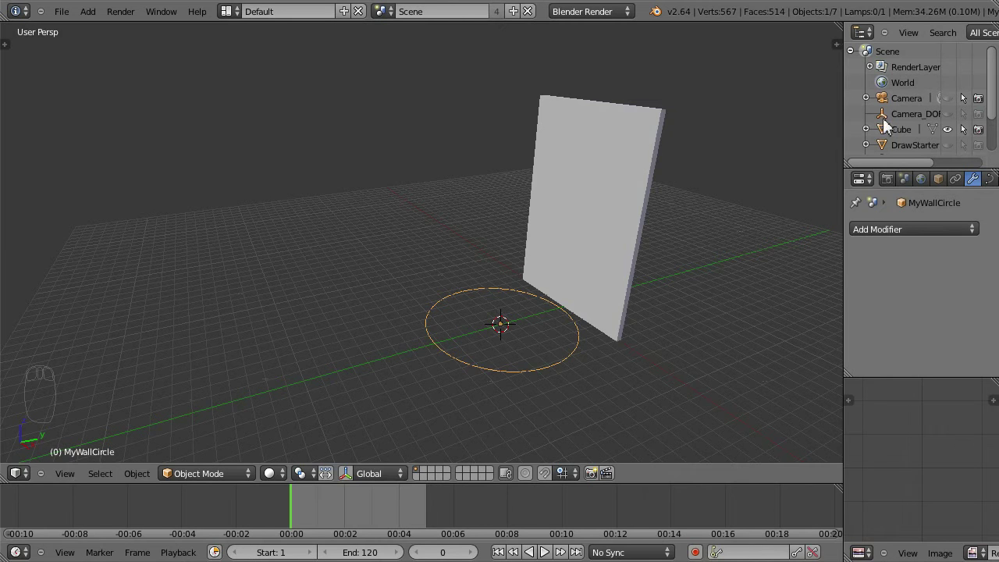
right_click(583, 174)
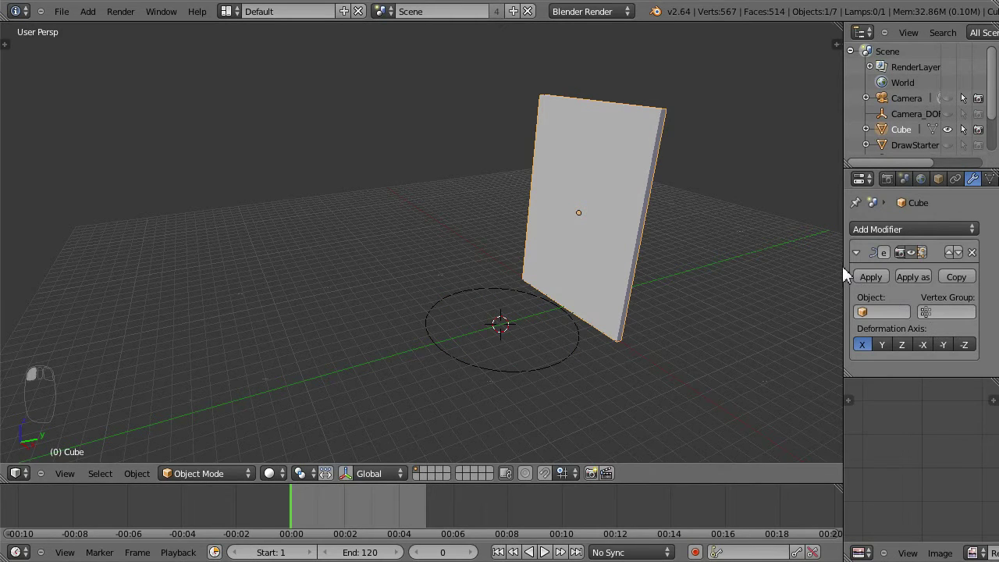
Set the Curve modifier's Object field to MyWallCircle
drag(843, 266, 680, 261)
click(698, 254)
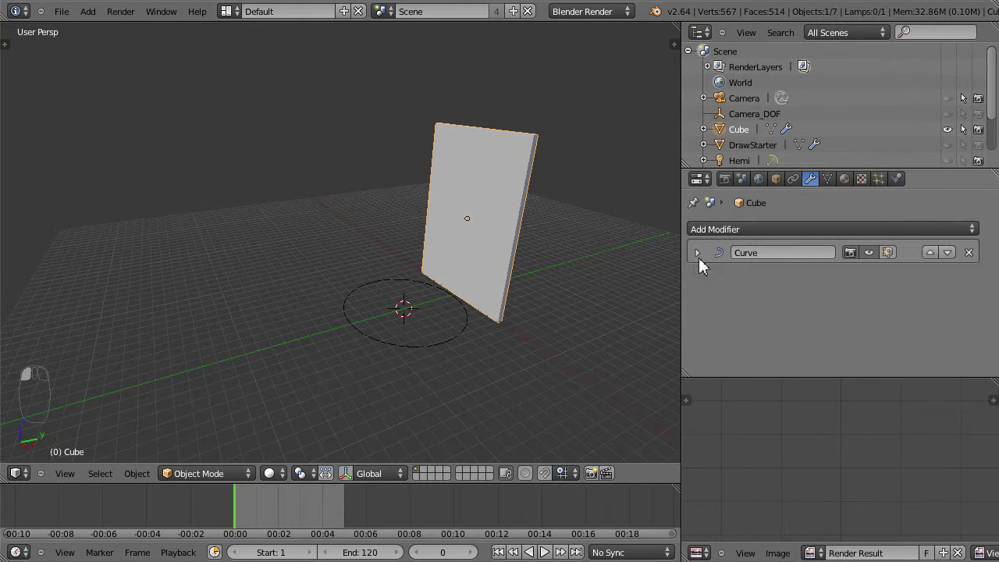
click(698, 254)
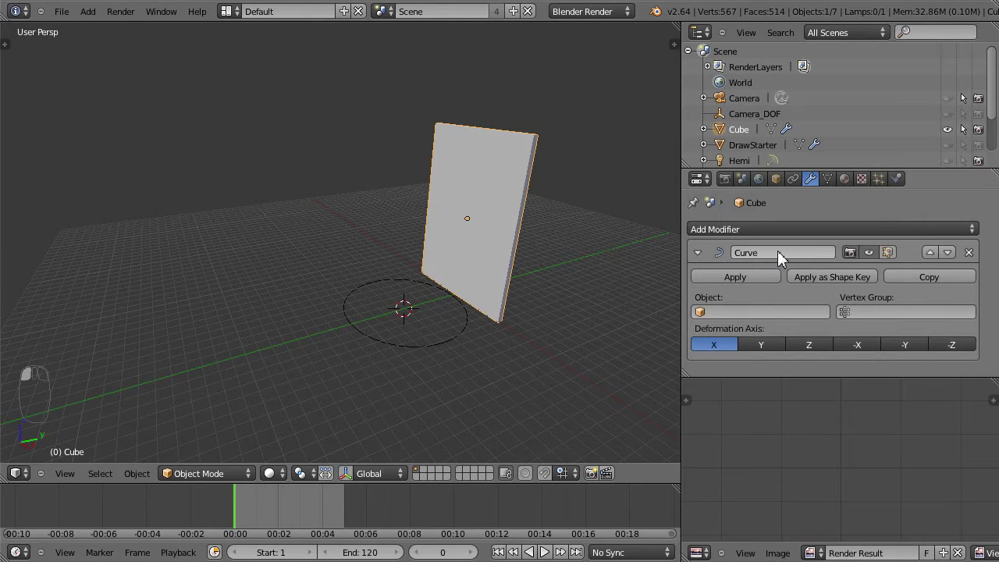
click(744, 310)
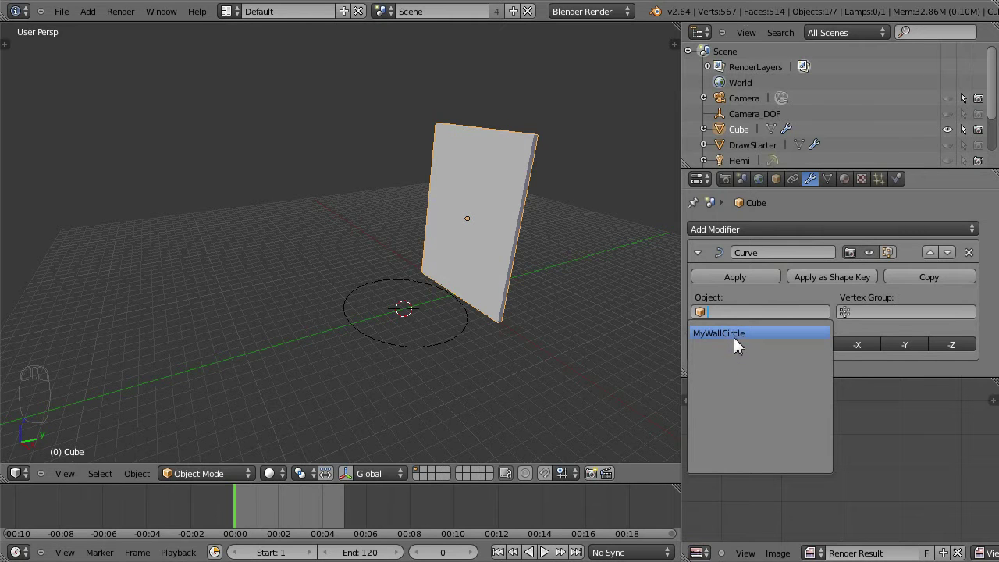
click(737, 334)
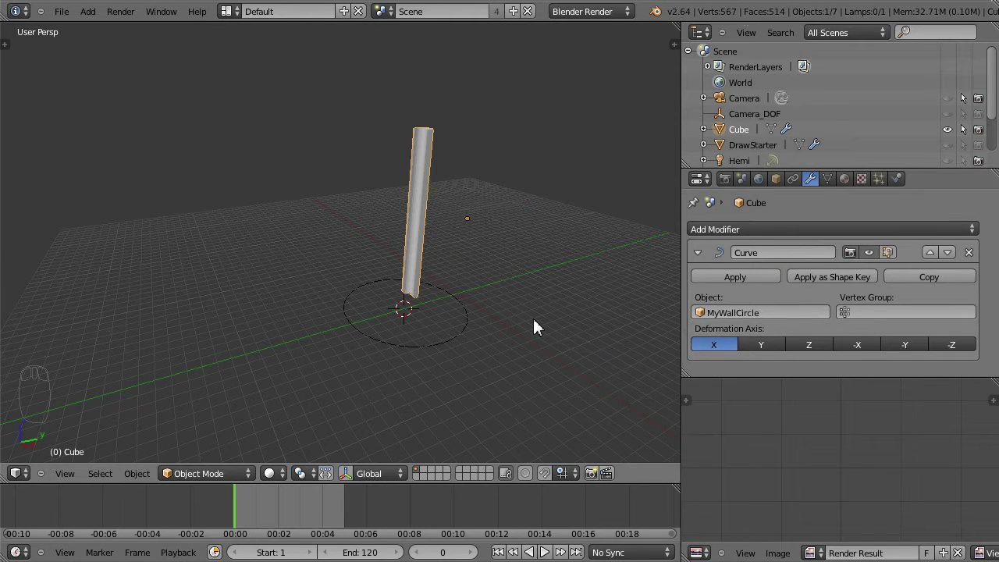
Reposition the deformed slab, moving it along the global X axis
middle_drag(534, 321, 499, 298)
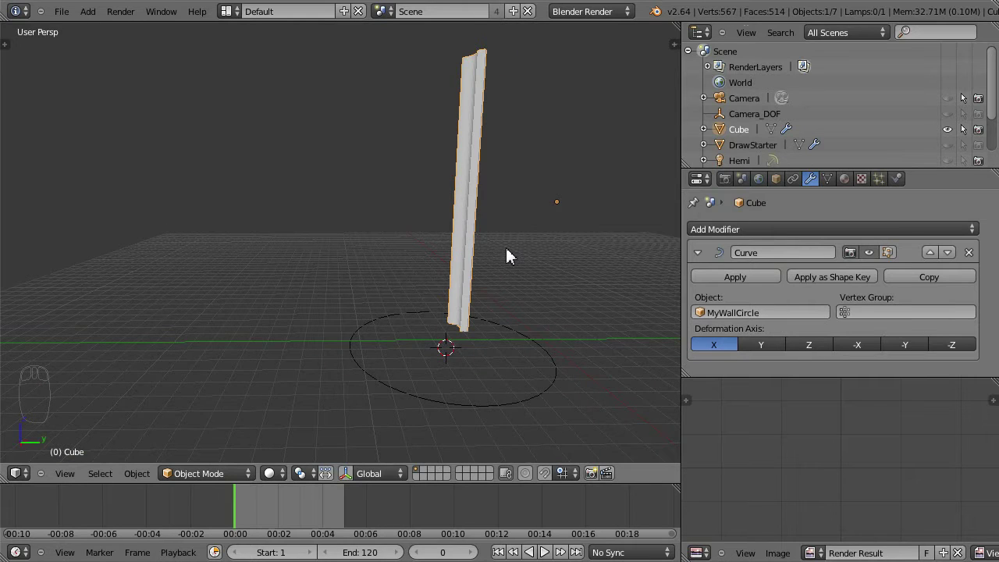
key(KP_1)
key(g)
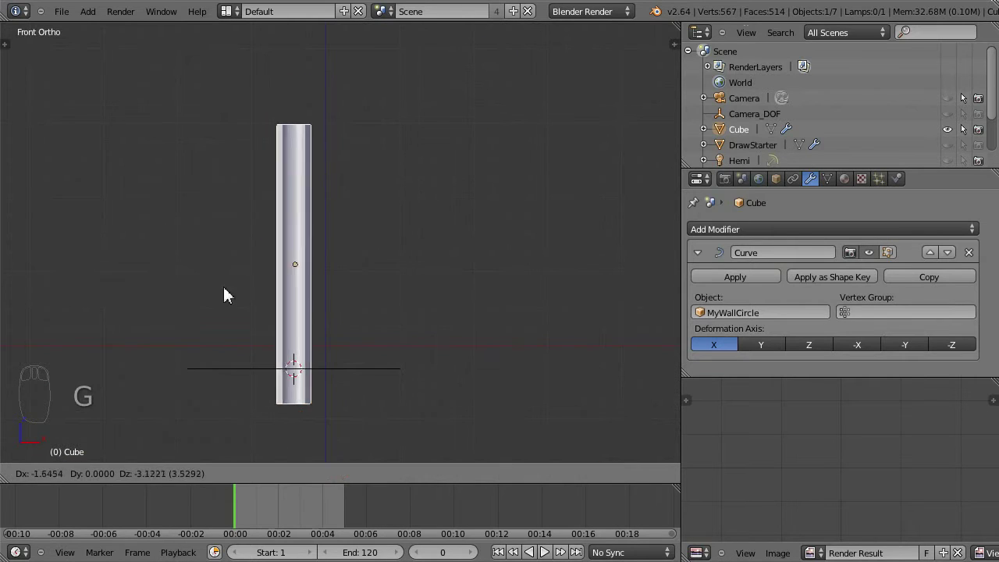
click(348, 273)
middle_drag(348, 273, 365, 321)
key(g)
key(x)
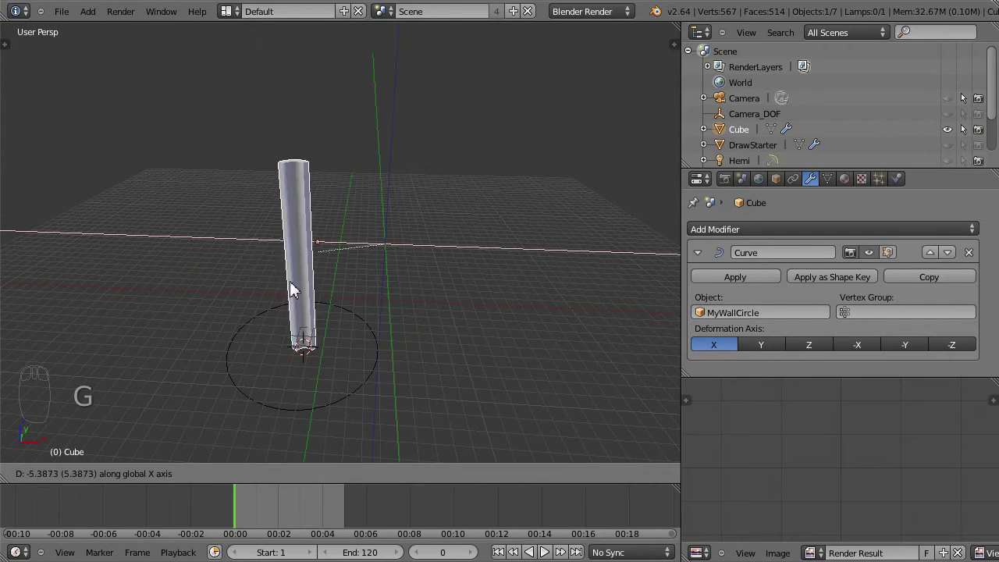
click(419, 296)
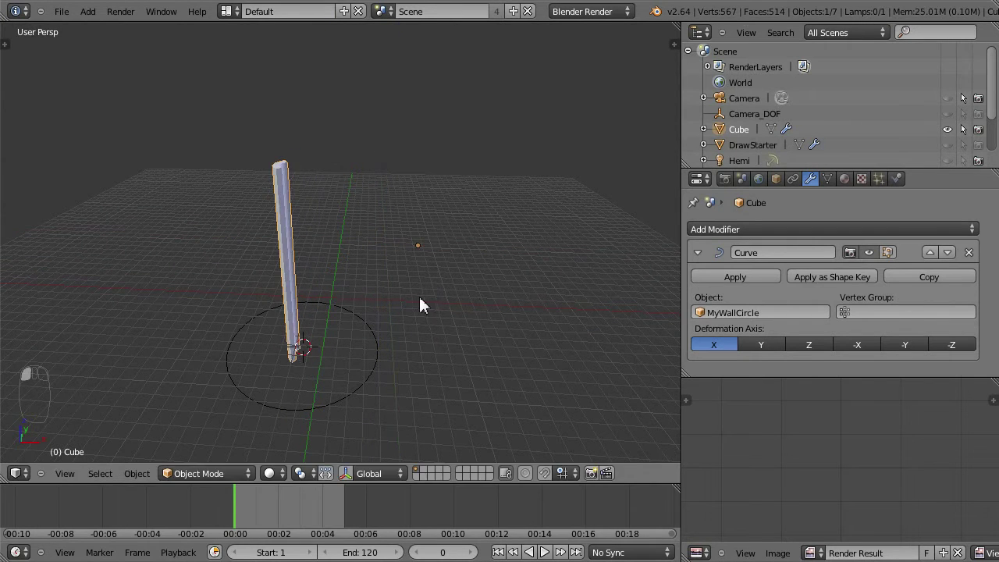
Enlarge the curved slab, cancel a trial move along the curve, then resize it again
key(s)
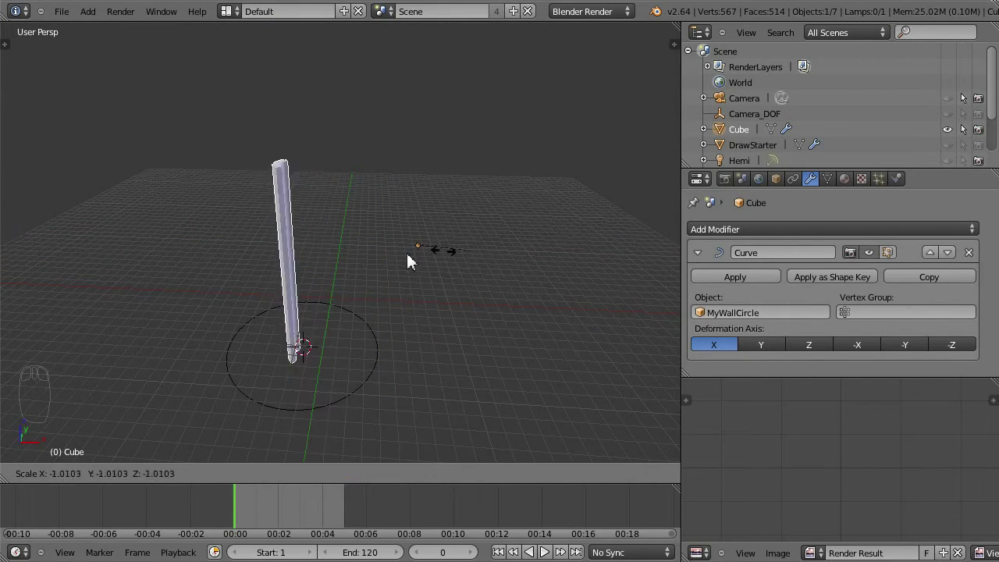
click(517, 299)
middle_drag(517, 298, 459, 360)
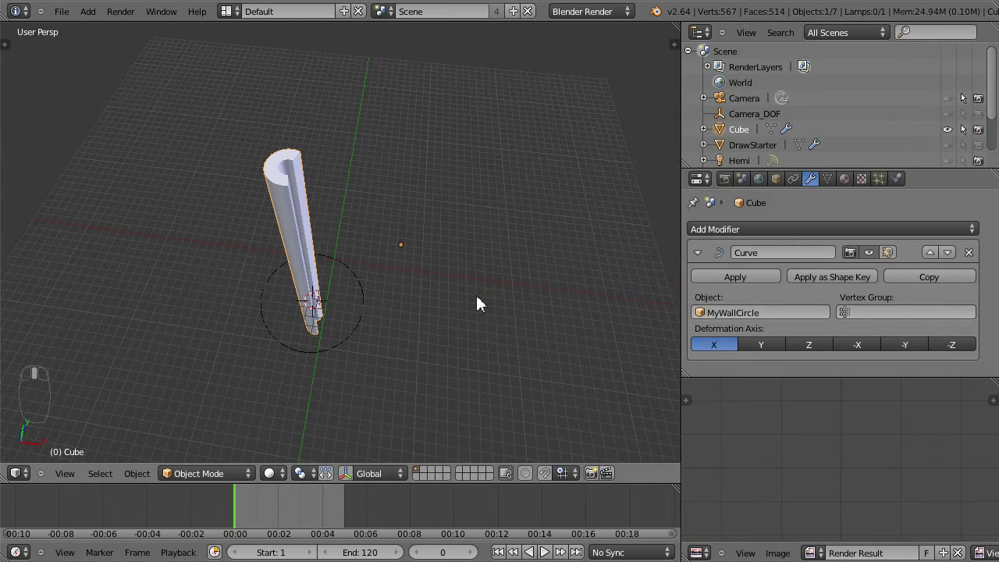
key(g)
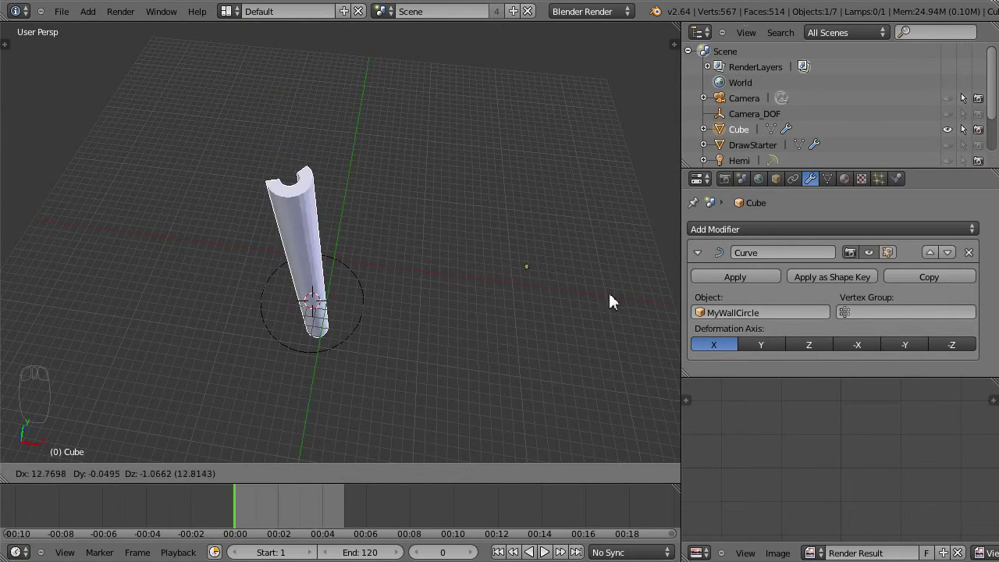
right_click(515, 343)
middle_drag(437, 330, 282, 291)
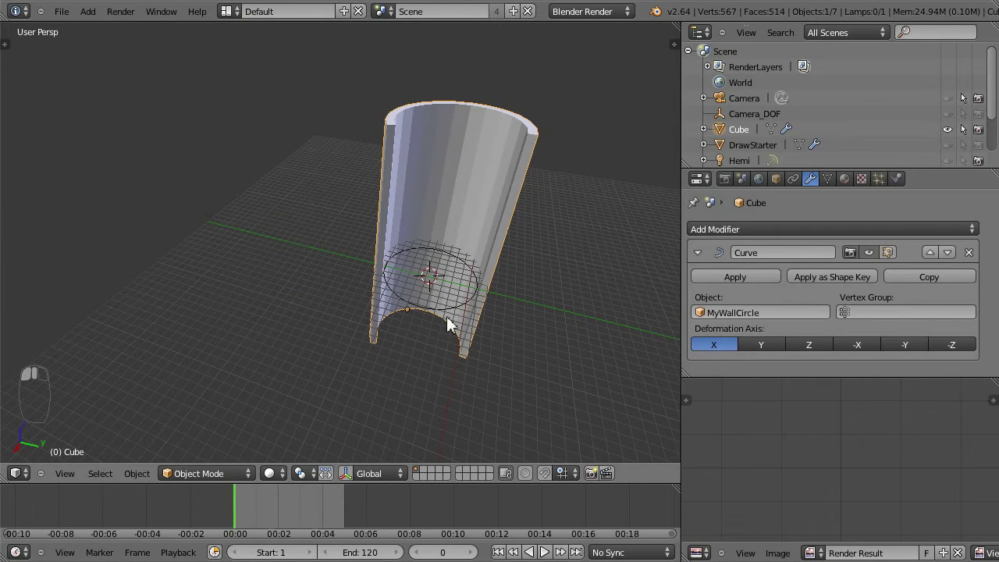
middle_drag(492, 284, 308, 226)
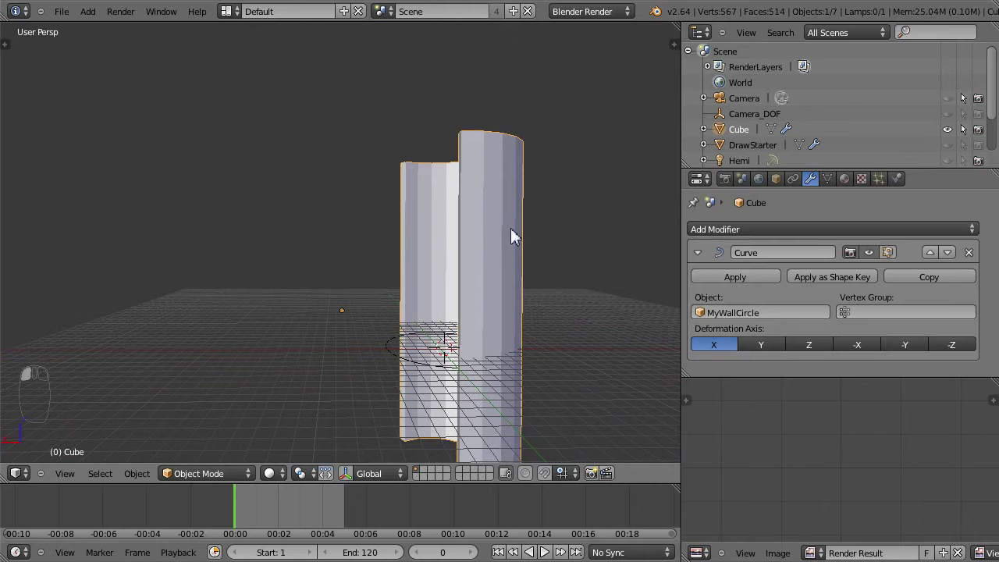
key(s)
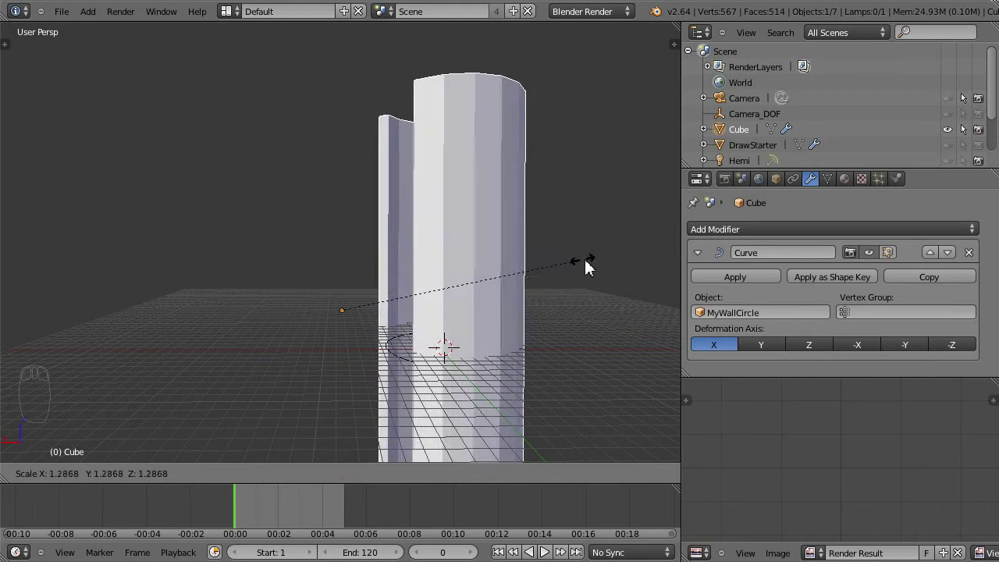
click(456, 308)
Slightly enlarge MyWallCircle, then select the curved Cube wall and request its deletion
right_click(384, 352)
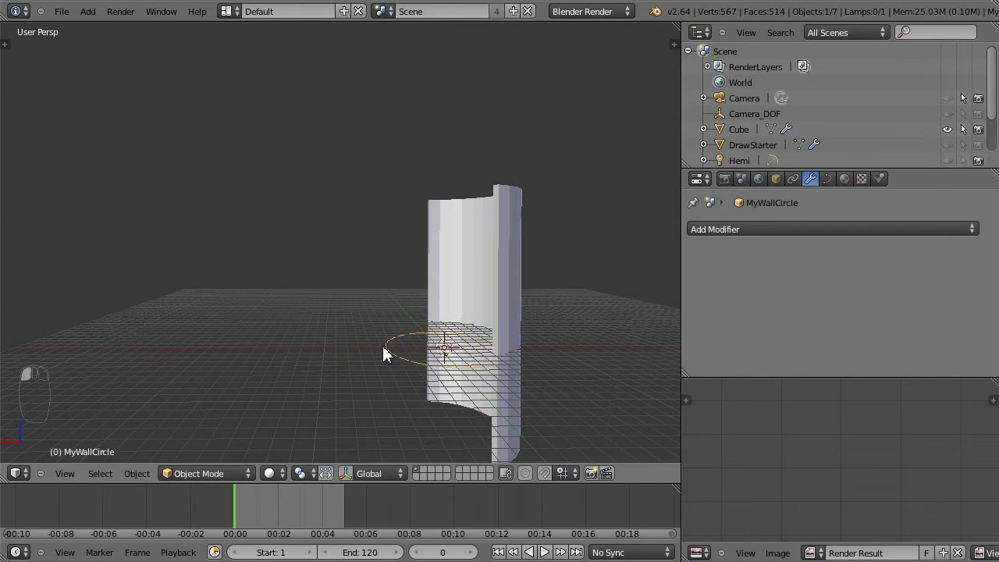
key(s)
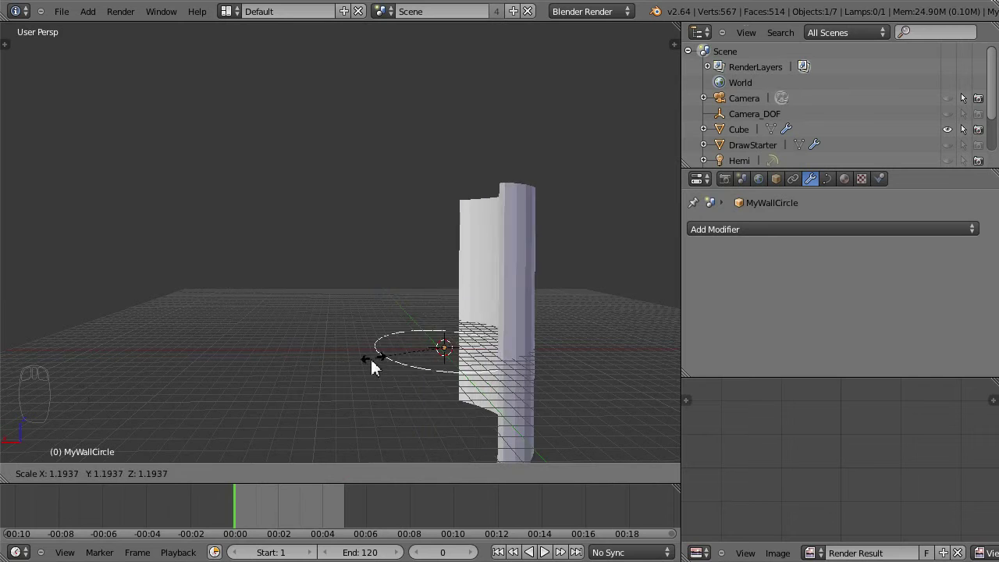
click(380, 366)
shift+middle_drag(379, 359, 355, 295)
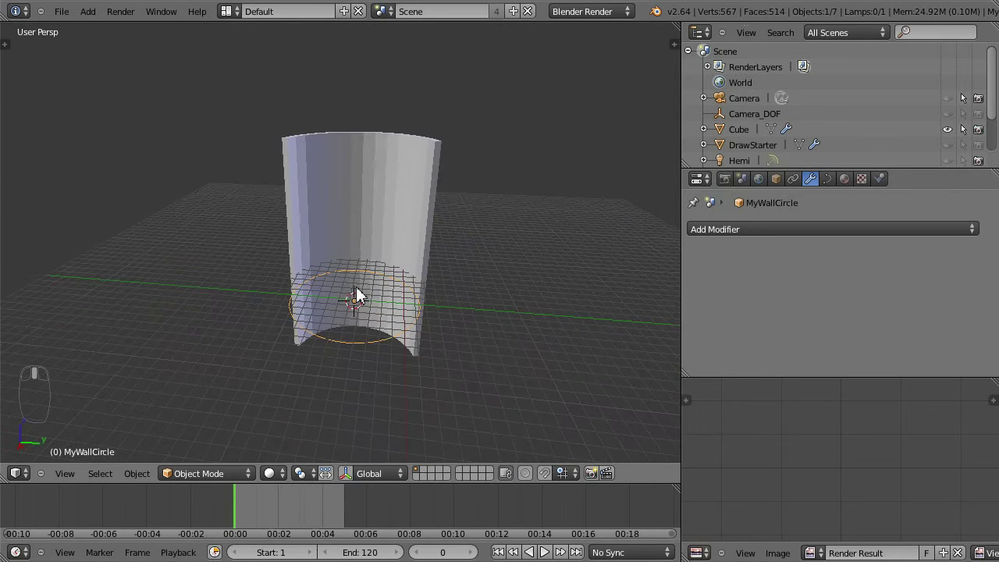
right_click(393, 217)
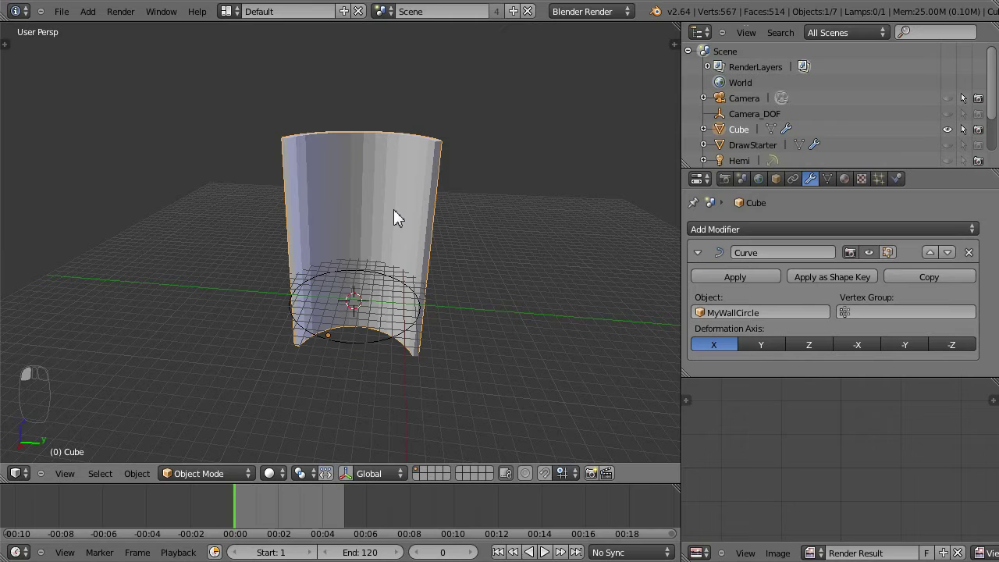
key(Delete)
Confirm deleting the Cube wall, then delete MyWallCircle as well
click(395, 217)
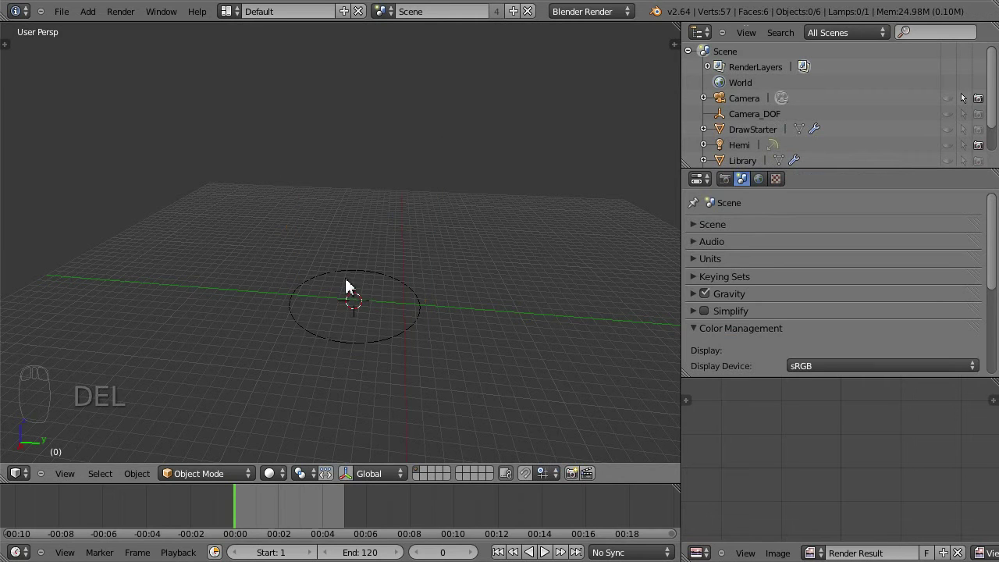
right_click(363, 268)
key(Delete)
click(363, 269)
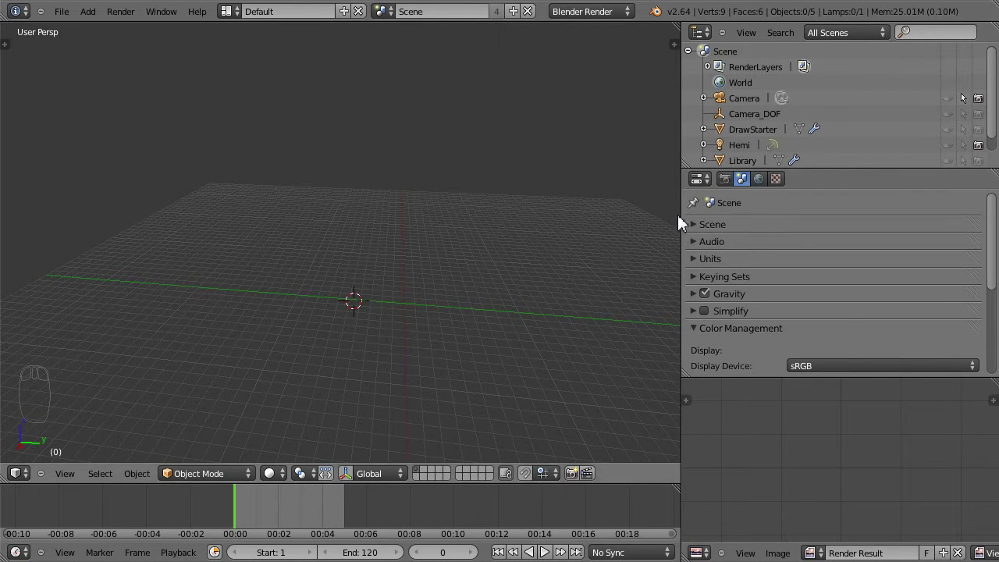
Stretch the new cube's end face along Y into a long bar and return to Object Mode
key(g)
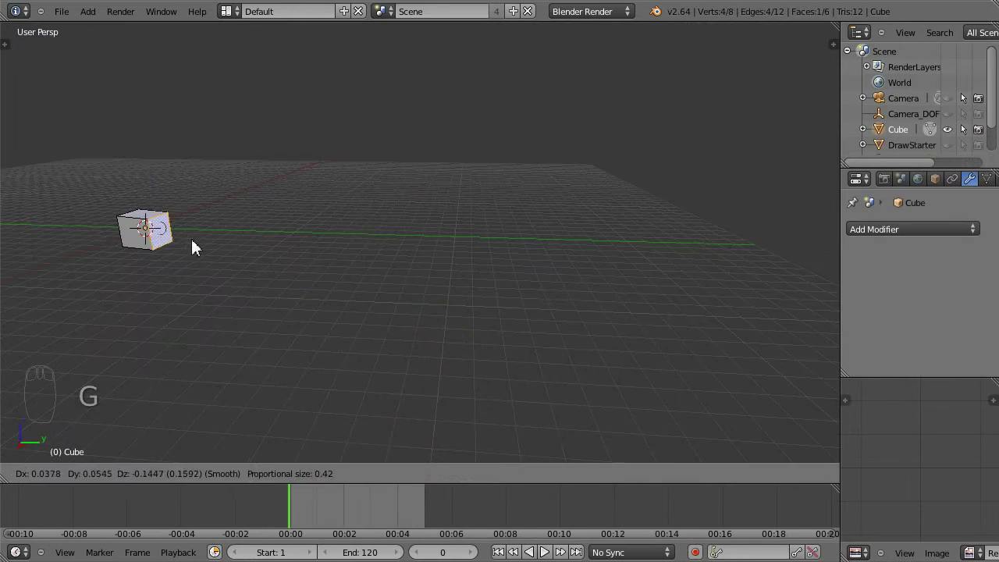
key(y)
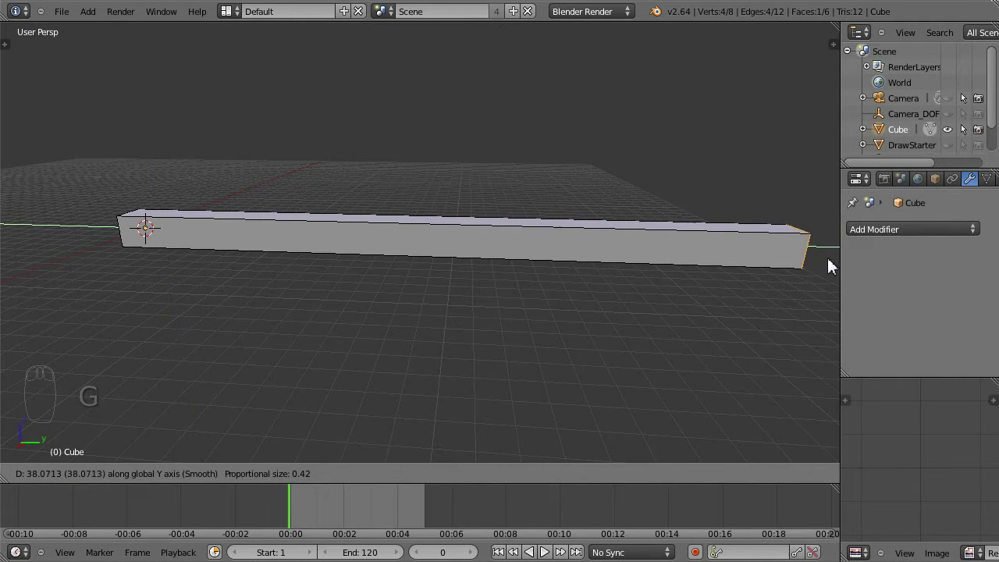
click(168, 250)
scroll(304, 249, down, 3)
scroll(309, 253, up, 2)
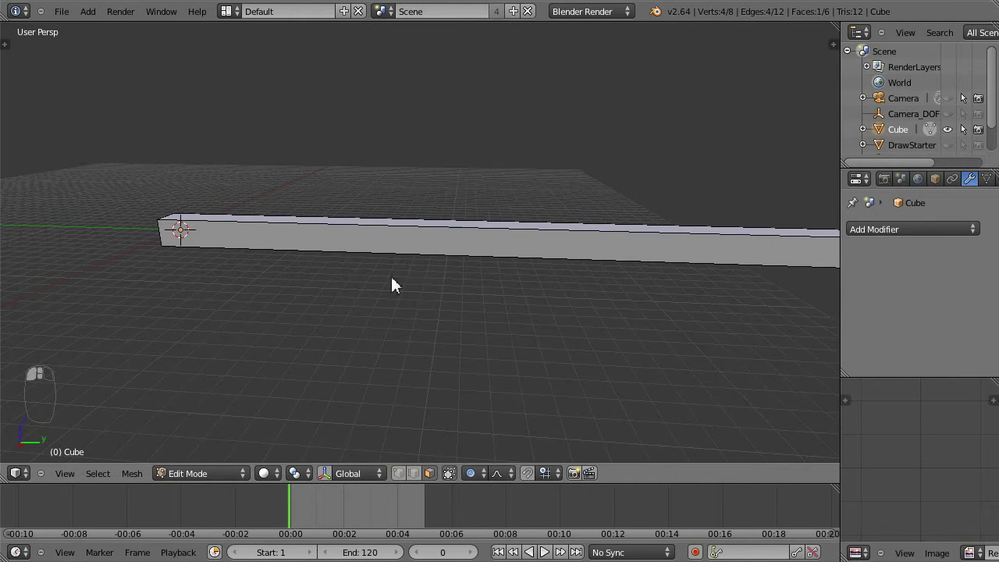
middle_drag(483, 297, 687, 309)
key(Tab)
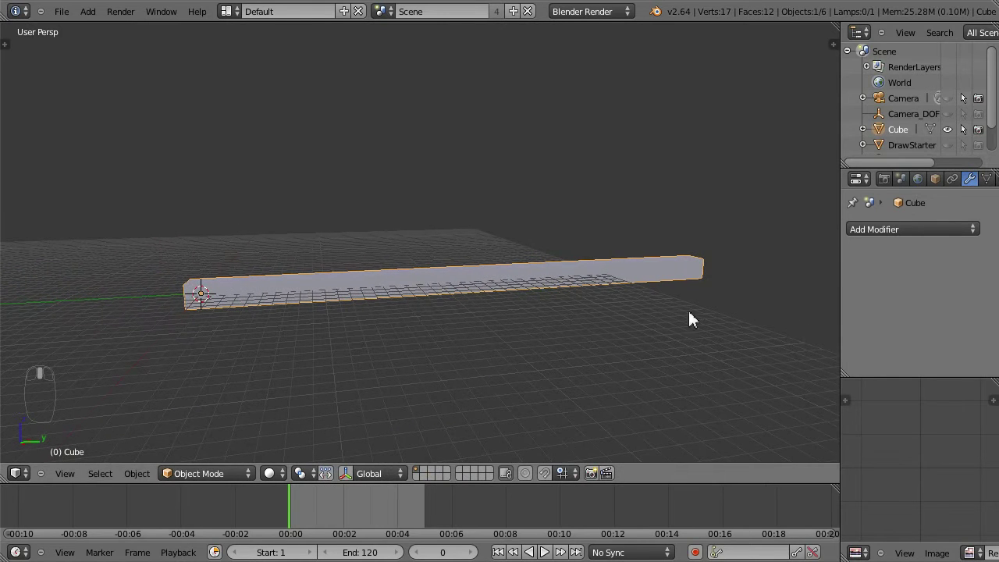
Add a Bevel modifier (width 0.1000) to the bar and collapse its panel
click(917, 229)
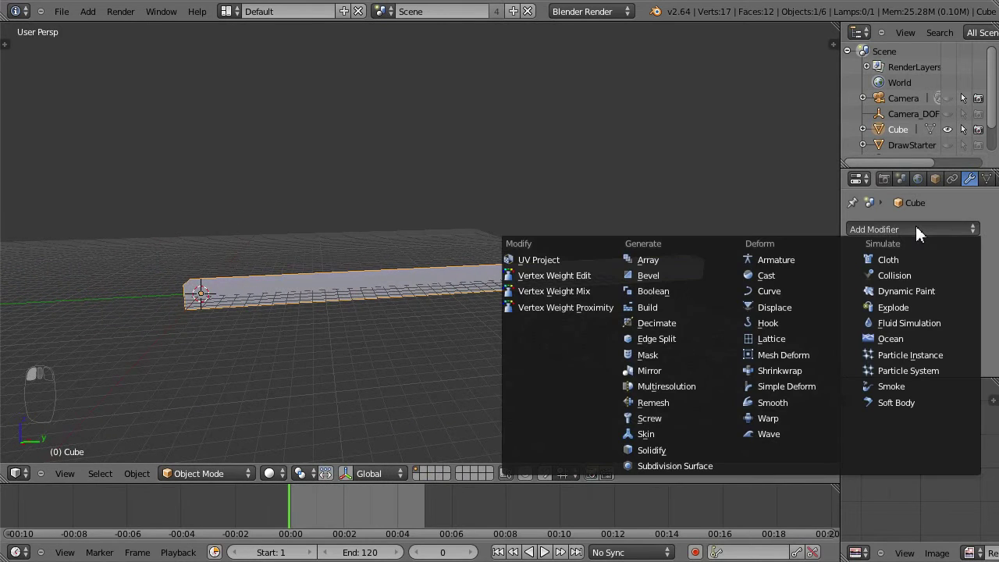
click(642, 280)
middle_drag(546, 332, 296, 346)
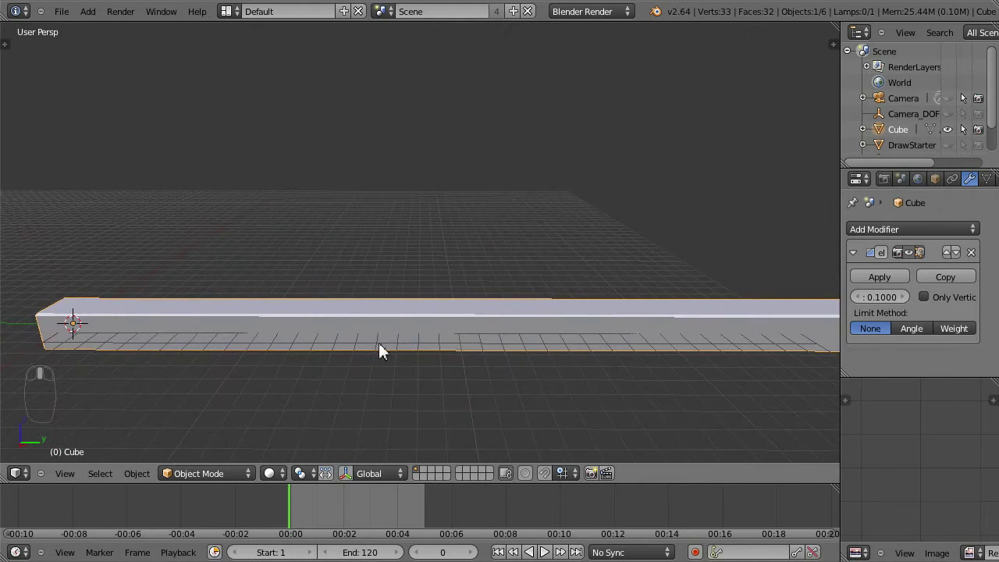
middle_drag(380, 351, 174, 331)
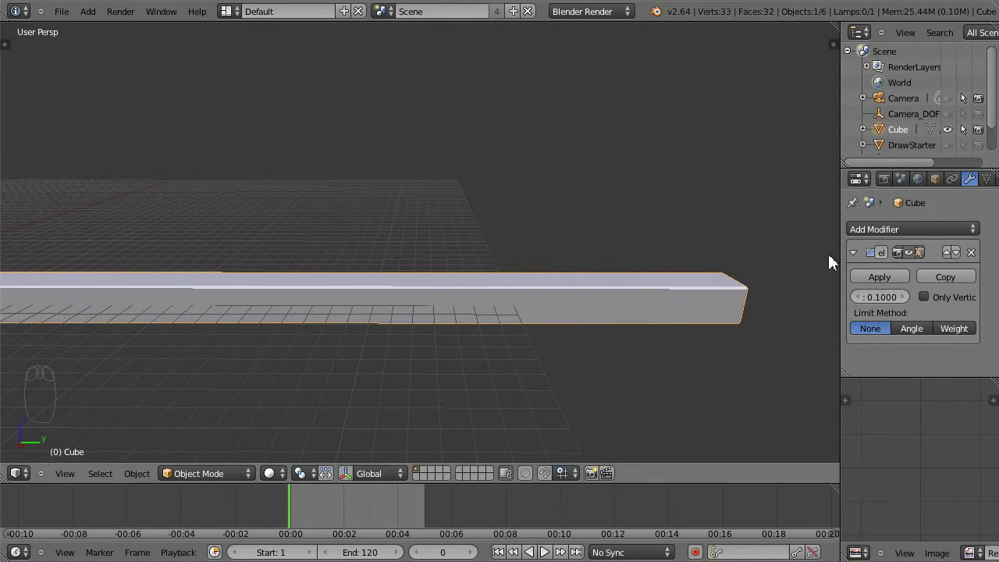
click(851, 253)
click(889, 229)
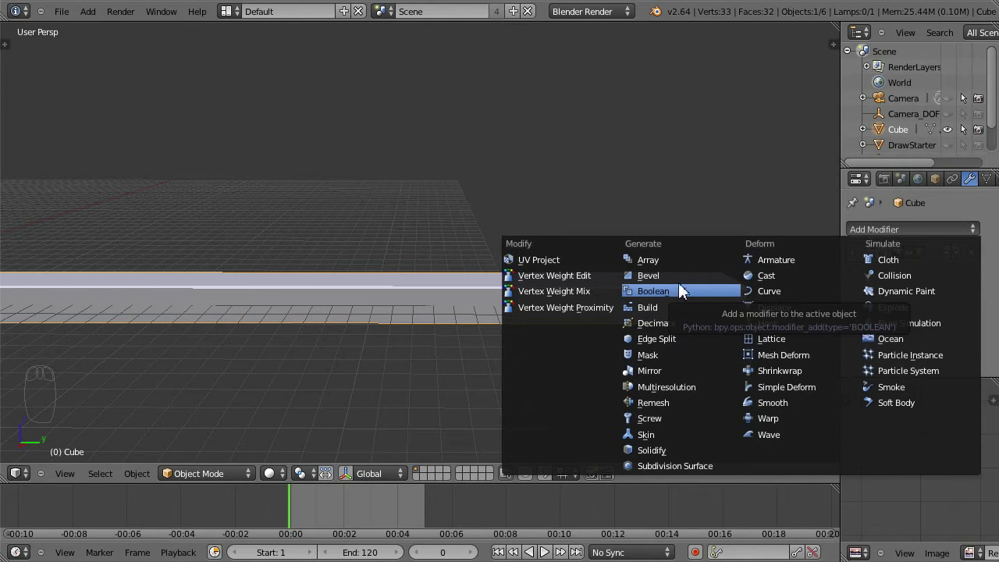
Add a Subdivision Surface modifier to the bar and nudge the bar slightly
click(668, 464)
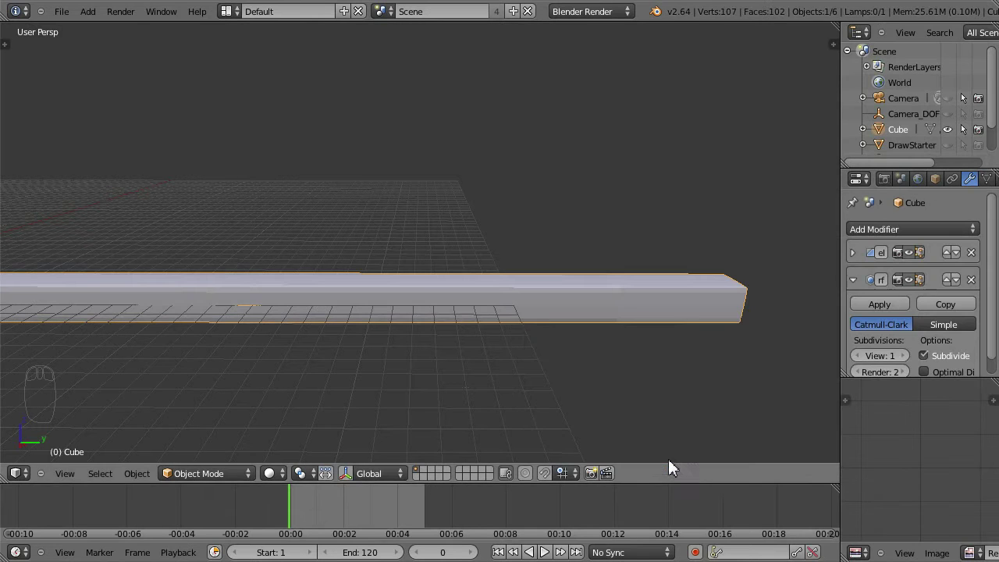
key(g)
click(835, 279)
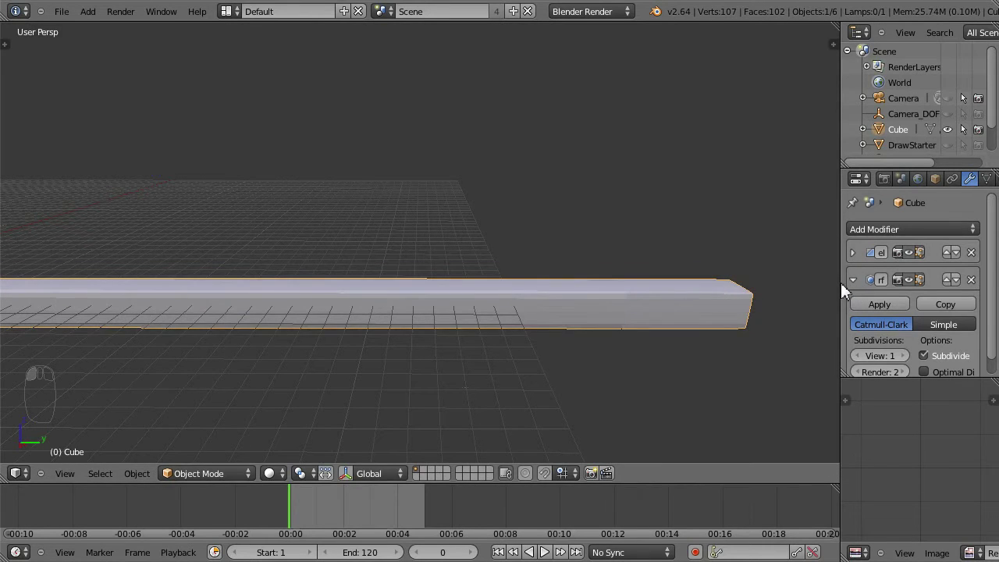
drag(841, 282, 780, 279)
click(792, 280)
Try out Bevel widths of 0.2420 and 0.0980 on the bar
click(793, 252)
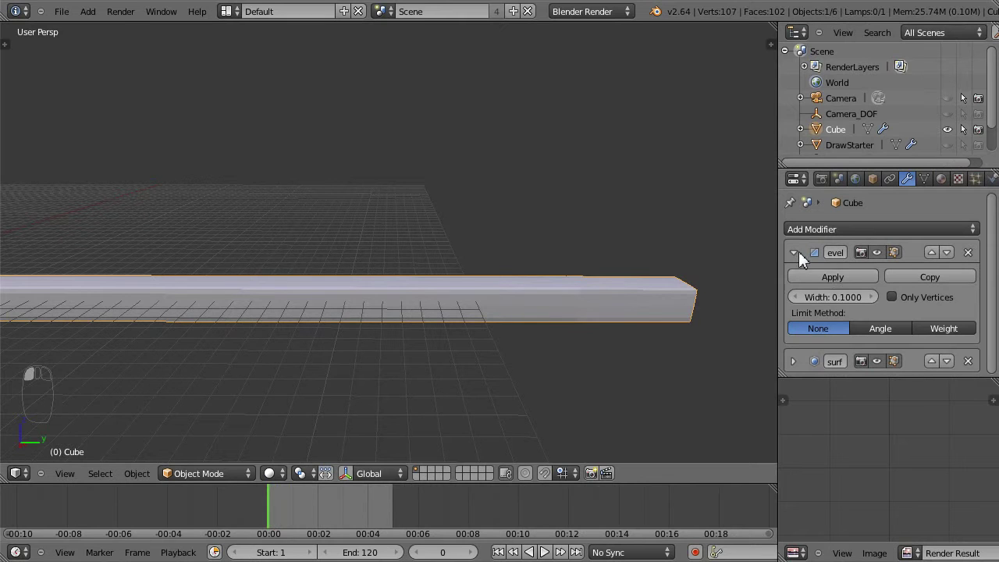
drag(853, 298, 844, 299)
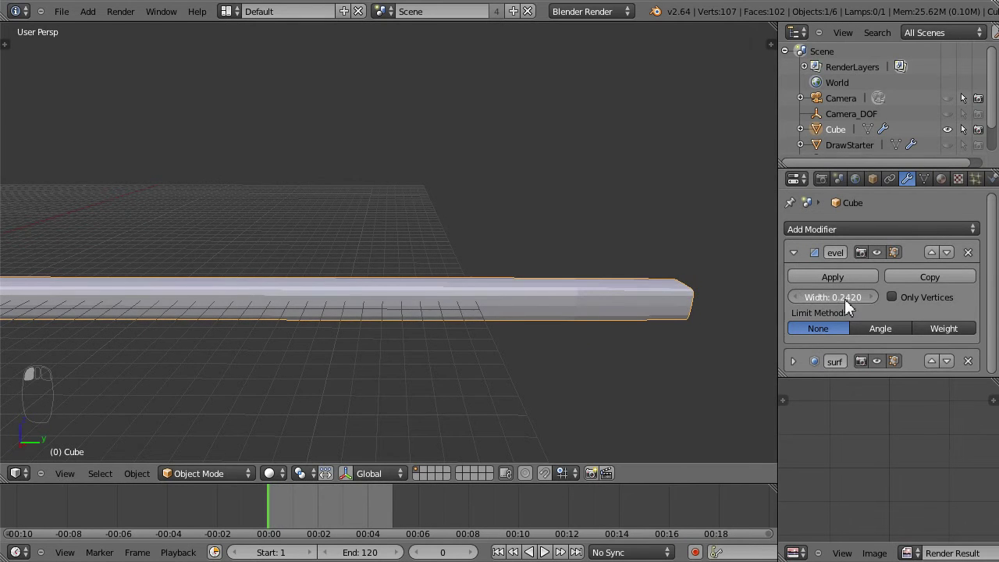
middle_drag(334, 351, 430, 279)
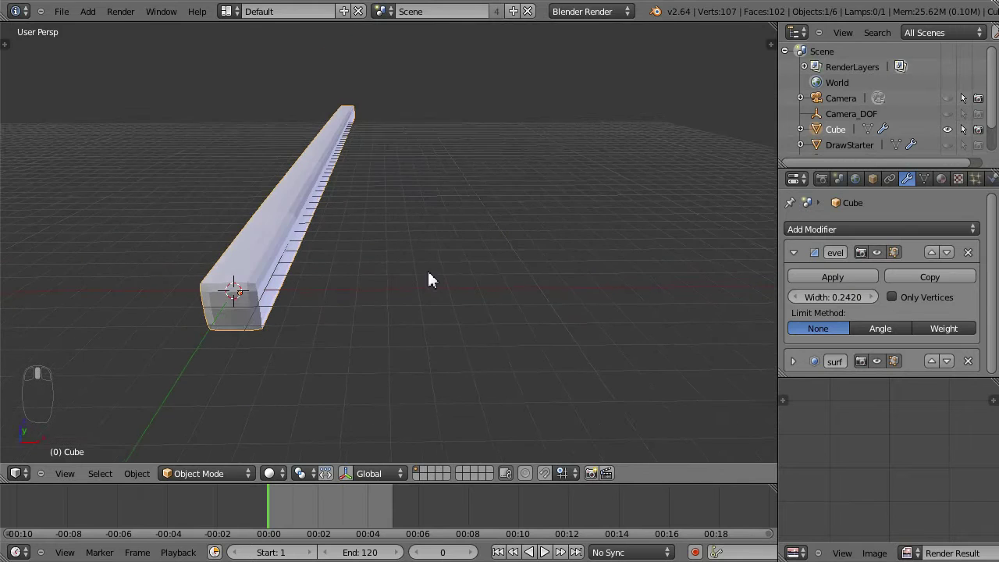
drag(856, 298, 655, 310)
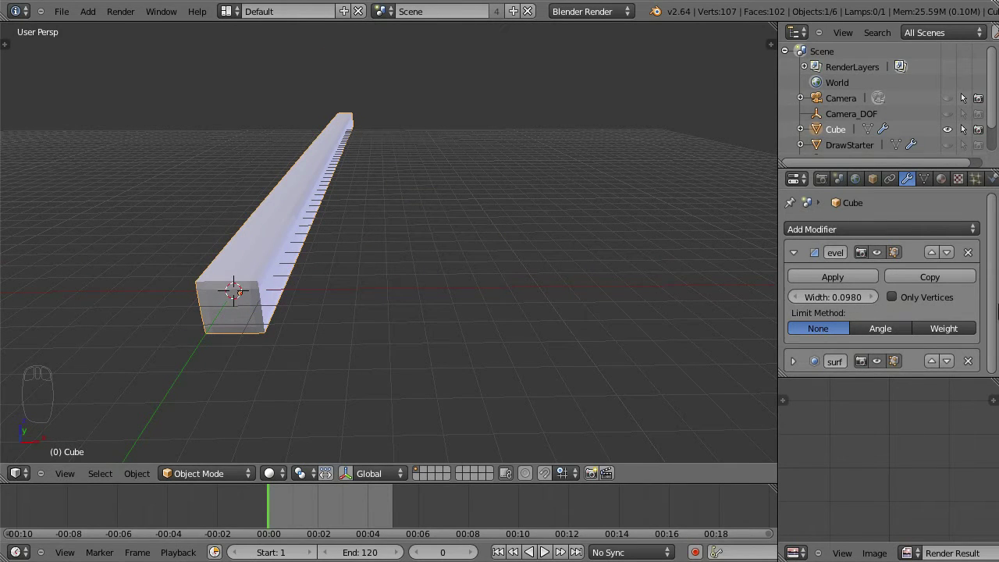
click(793, 251)
Set the Subdivision Surface view subdivisions to 2
click(792, 279)
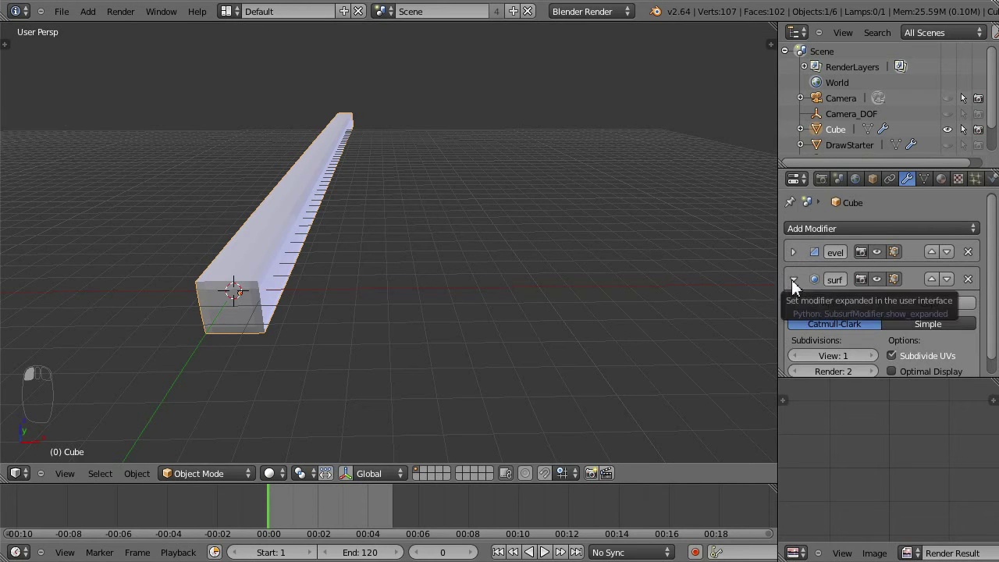
scroll(994, 291, down, 1)
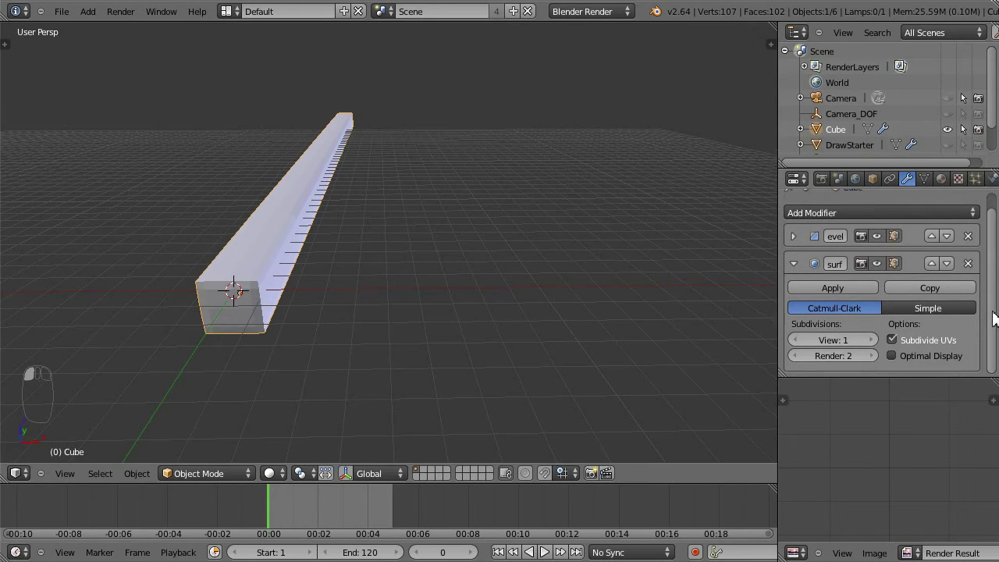
click(869, 342)
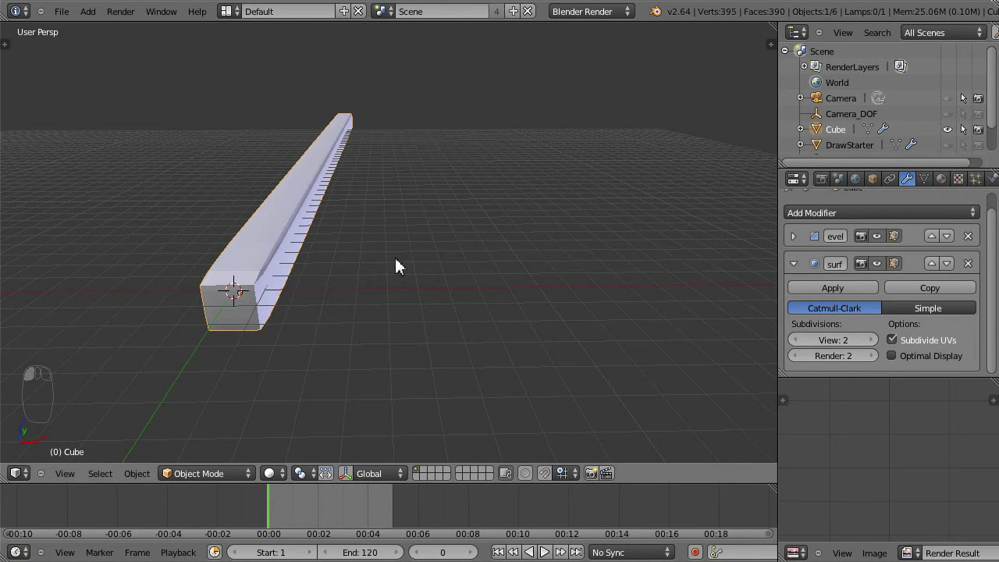
middle_drag(488, 258, 357, 281)
scroll(321, 280, down, 3)
scroll(323, 286, up, 1)
Set the bar's Bevel width to 0.0300, passing through 0.1920
click(794, 263)
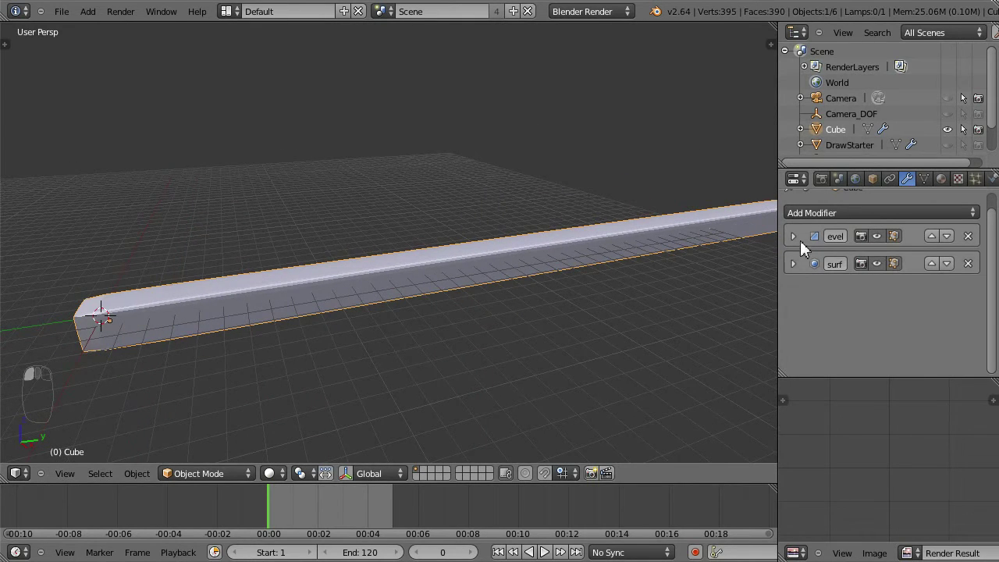
click(793, 236)
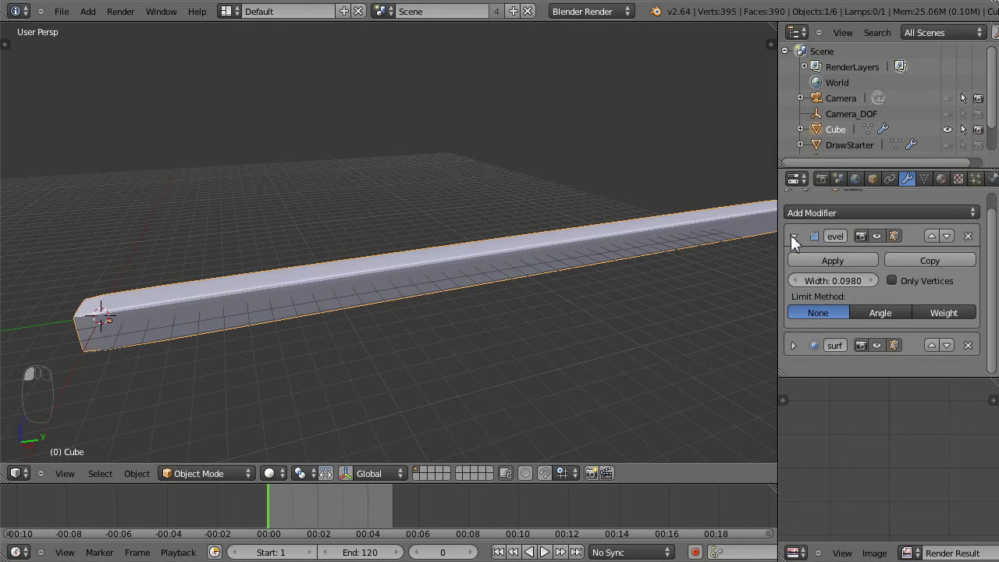
click(792, 235)
click(796, 237)
drag(849, 278, 689, 258)
middle_drag(210, 355, 632, 313)
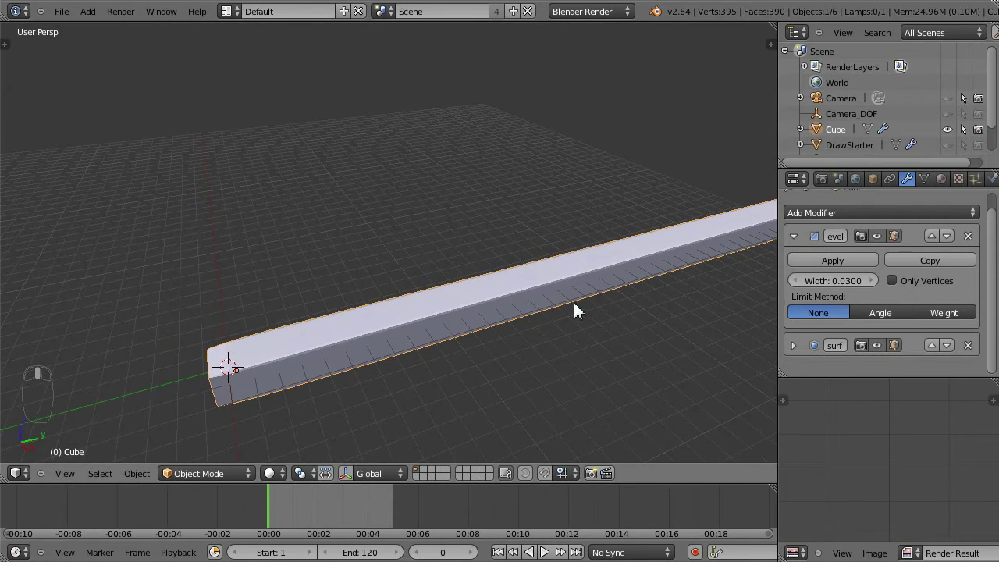
middle_drag(430, 343, 480, 265)
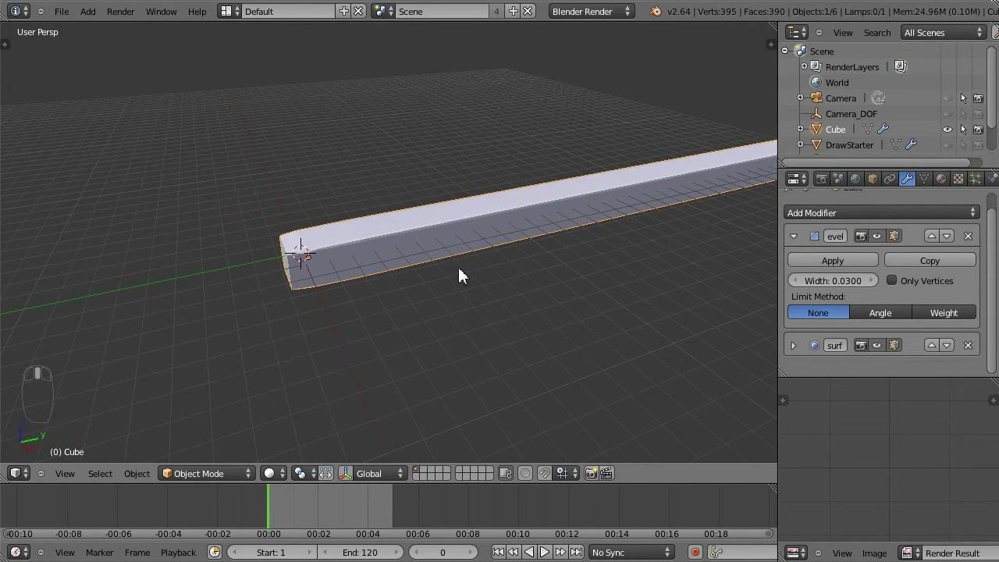
In Edit Mode, add an edge loop across the bar near one end
key(Tab)
key(ctrl+r)
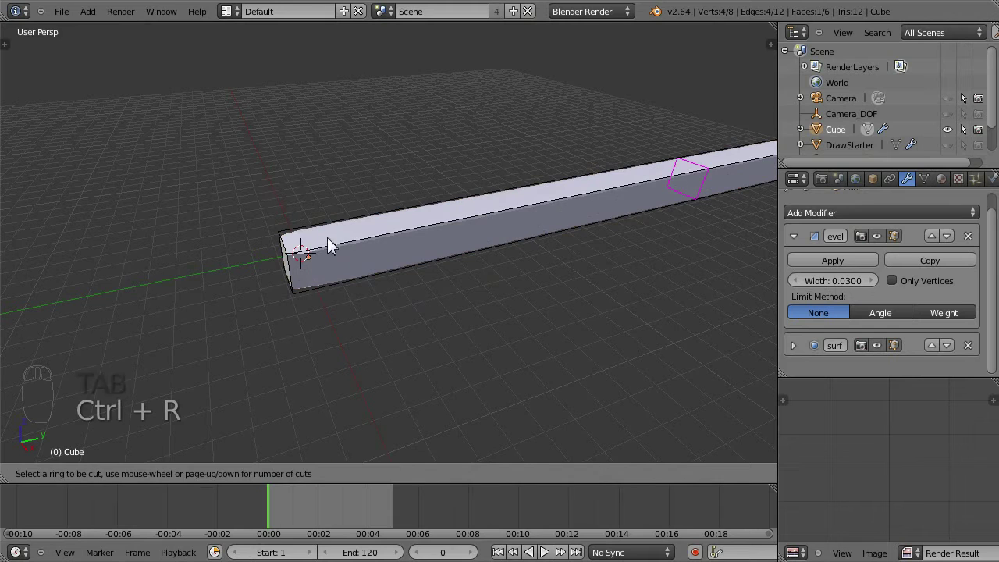
click(671, 193)
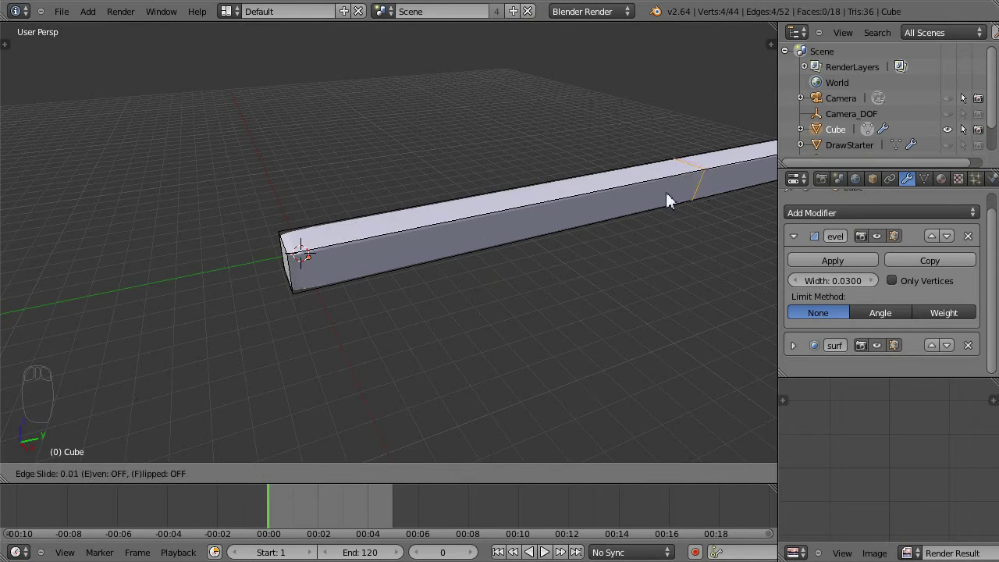
click(409, 256)
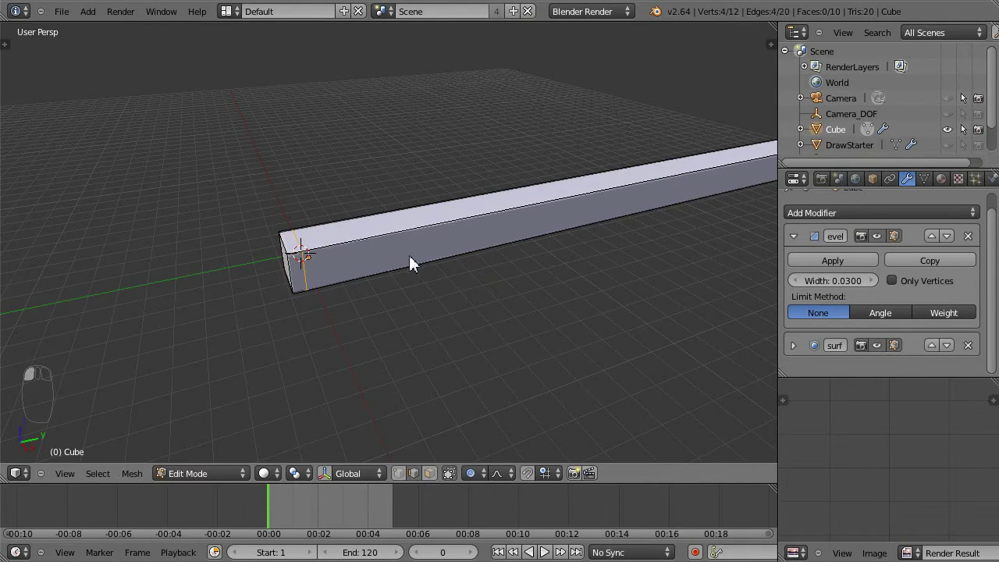
middle_drag(531, 235, 279, 346)
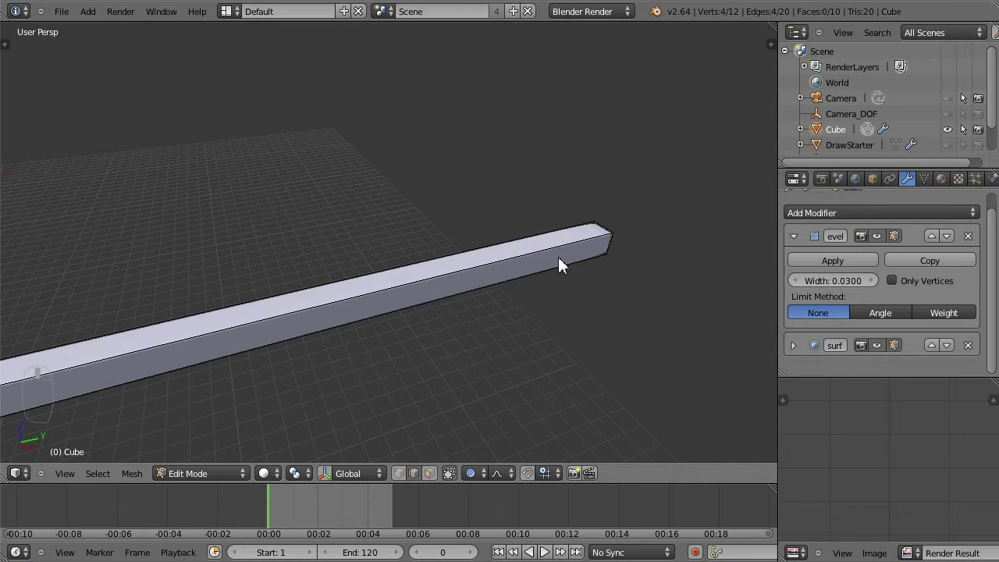
Add a second edge loop near the bar's other end and return to Object Mode
key(ctrl+r)
click(310, 306)
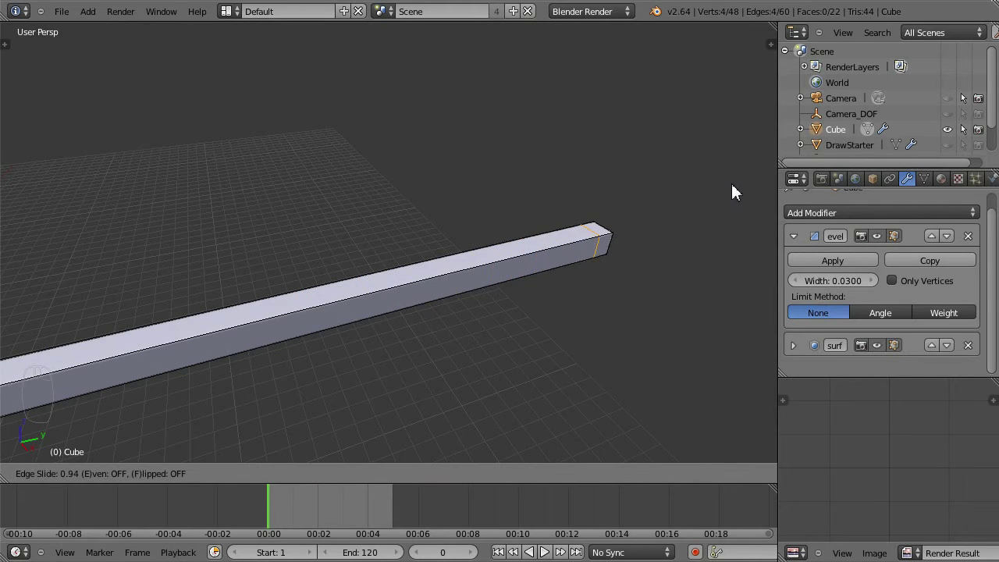
click(704, 194)
key(Tab)
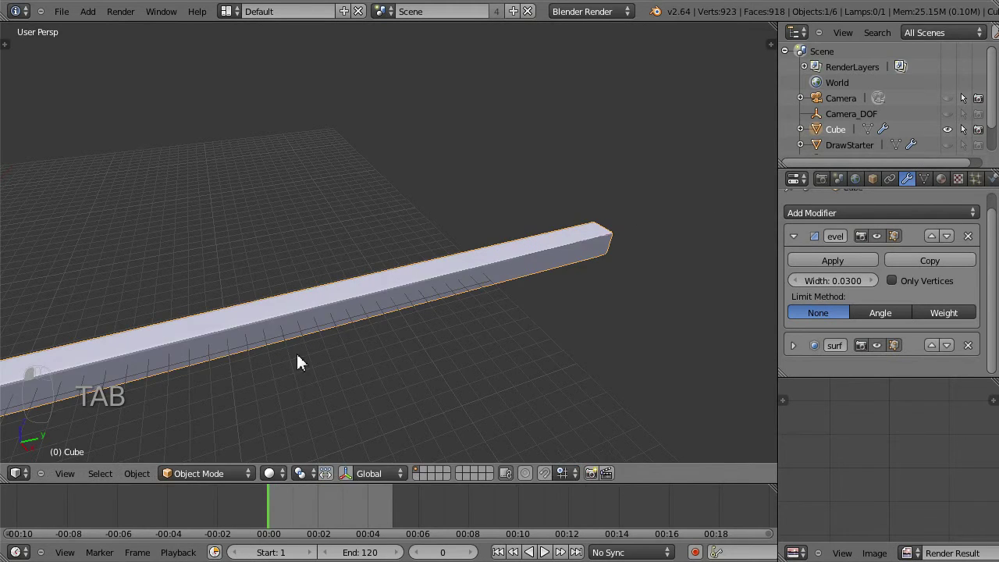
In top view, scale the bar about 4.2 times wider along the X axis
middle_drag(297, 359, 455, 345)
key(KP_7)
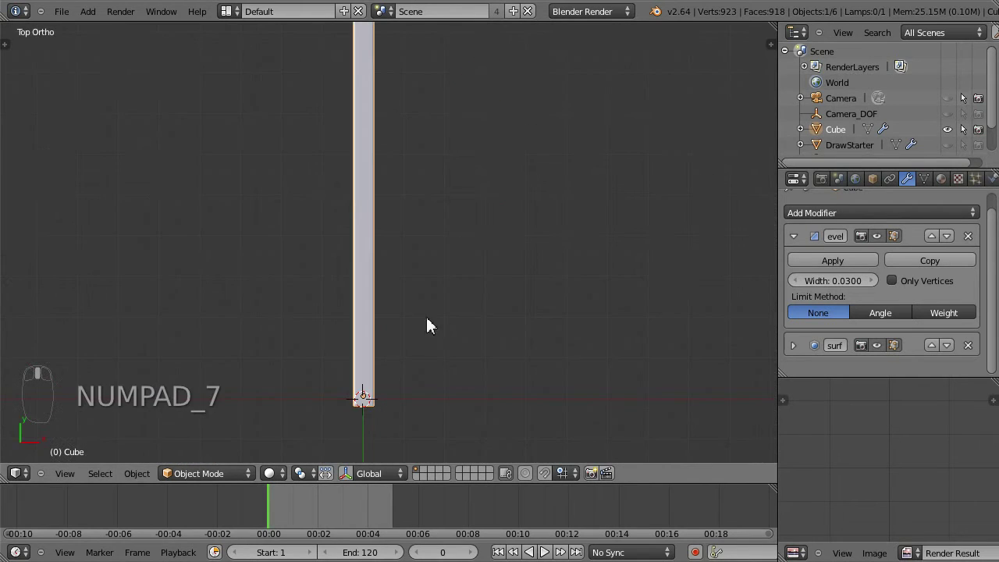
shift+middle_drag(475, 252, 466, 375)
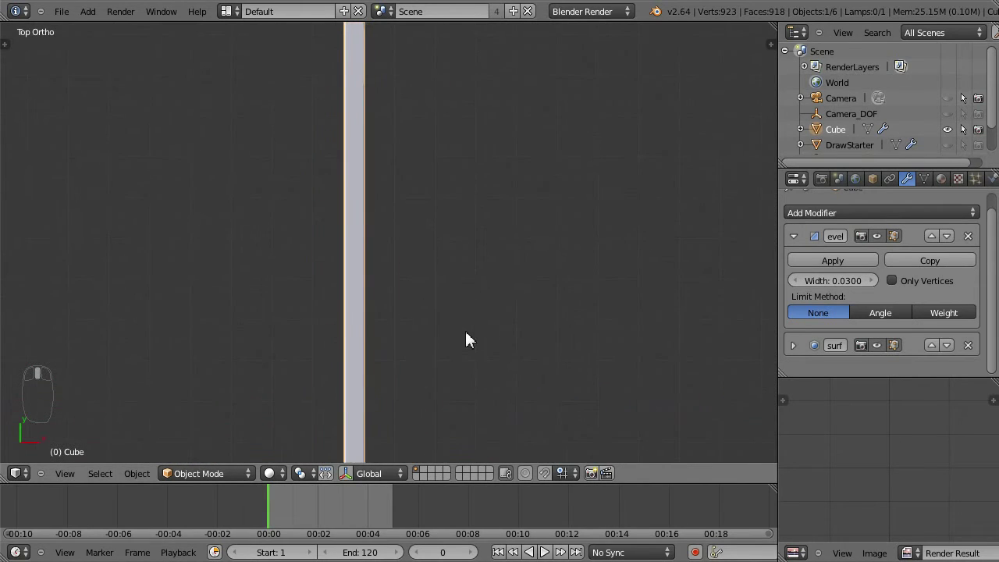
scroll(464, 332, down, 1)
key(s)
key(x)
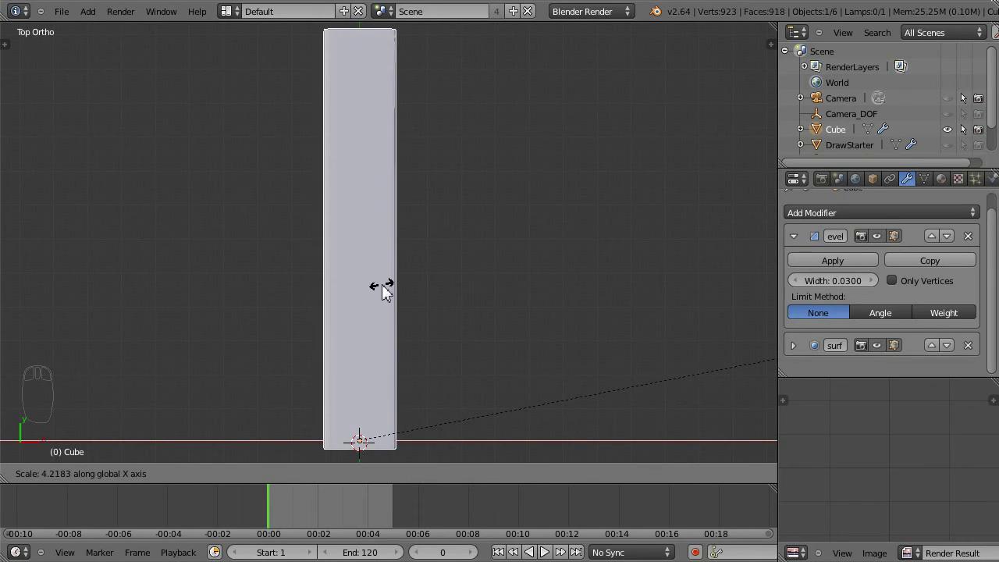
click(380, 285)
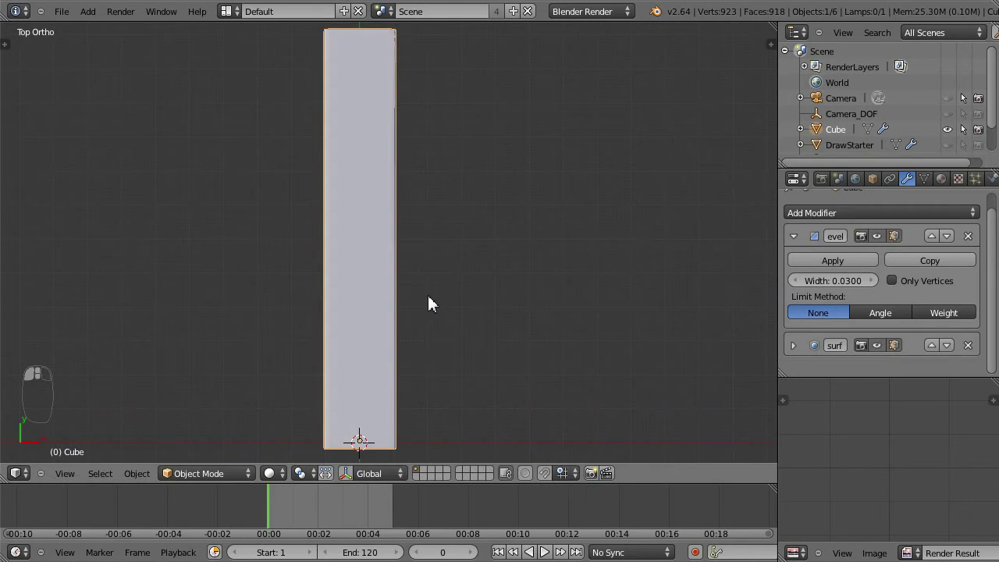
Enter Edit Mode in wireframe and inspect the plank from a low angle
key(Tab)
key(Tab)
key(z)
middle_drag(437, 315, 295, 270)
middle_drag(453, 362, 287, 220)
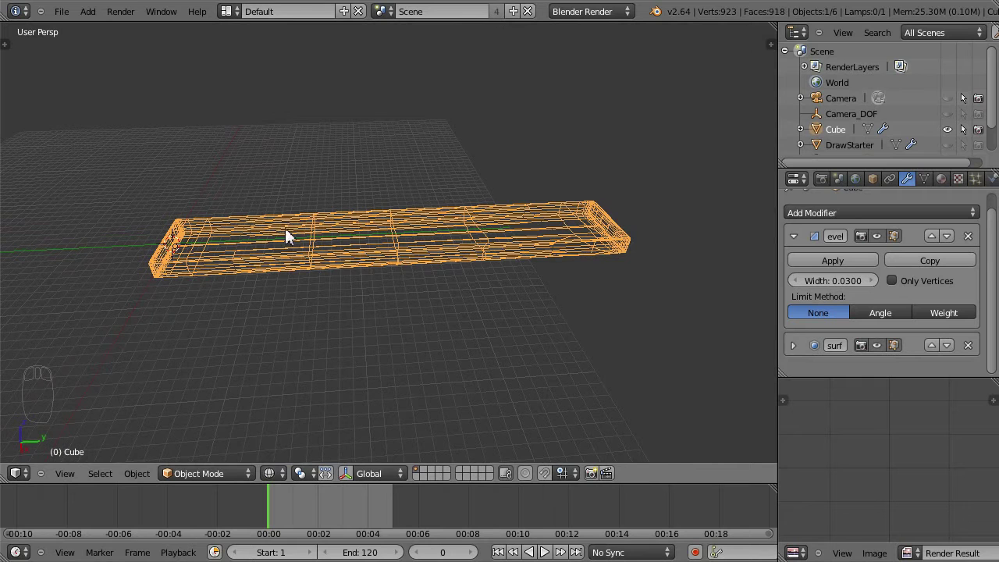
In solid view, add 19 loop cuts along the plank's length, bringing it to 5766 faces
key(z)
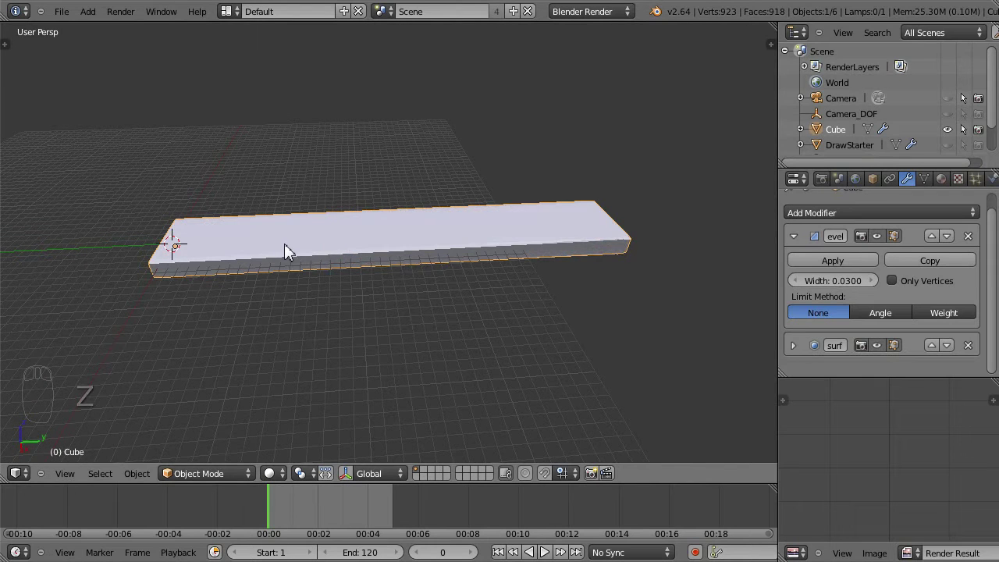
key(Tab)
key(ctrl+r)
scroll(361, 231, up, 11)
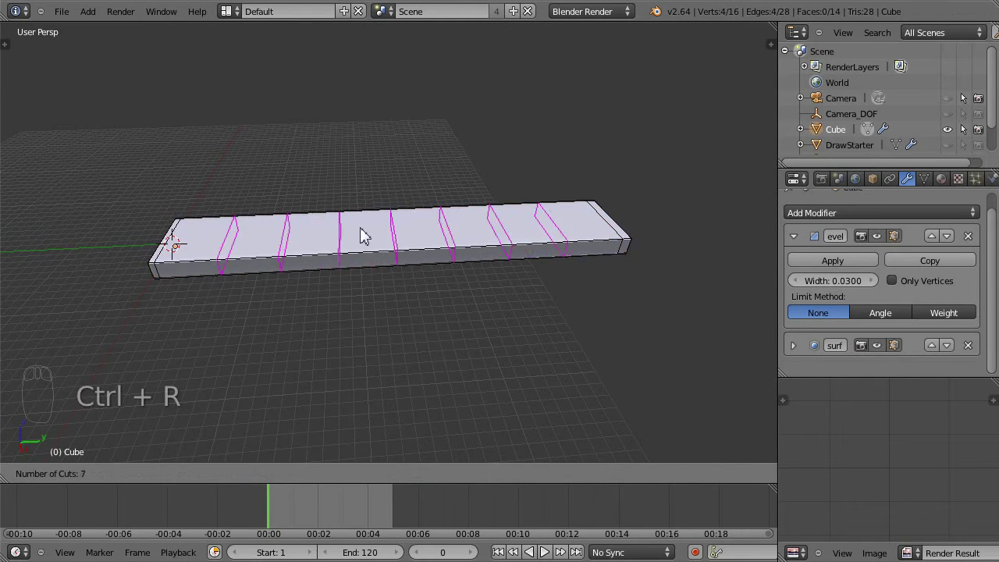
scroll(432, 216, up, 6)
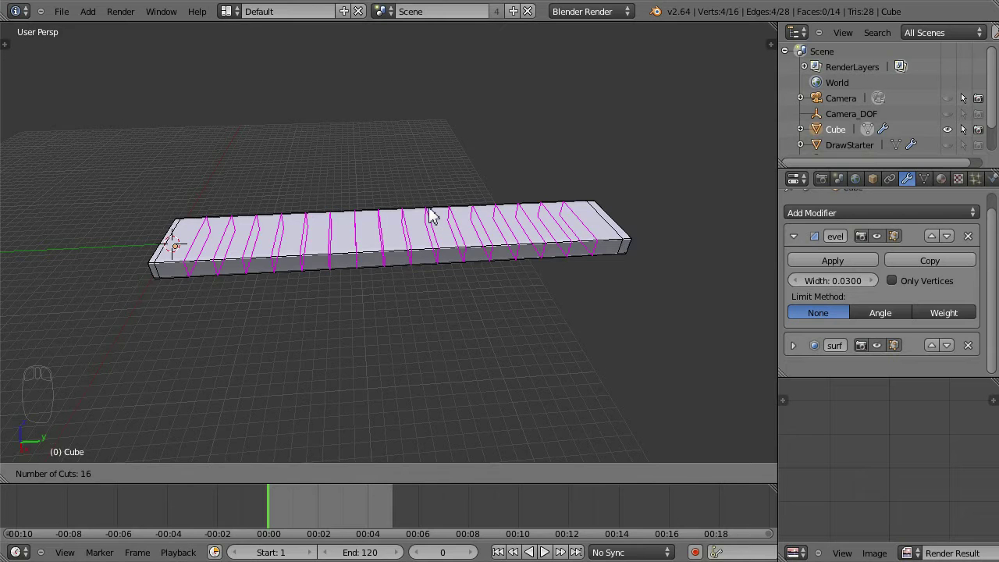
scroll(428, 220, up, 1)
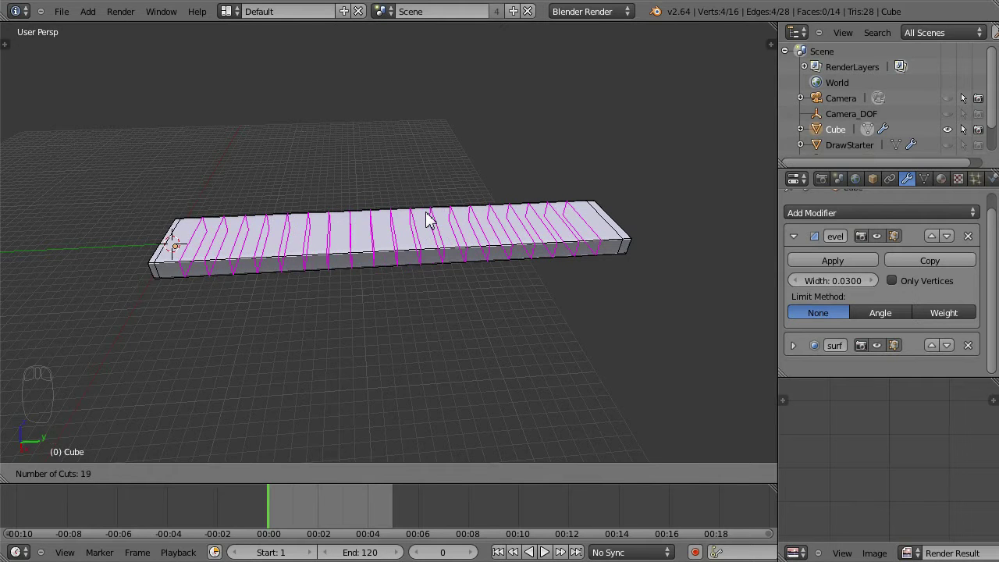
click(428, 220)
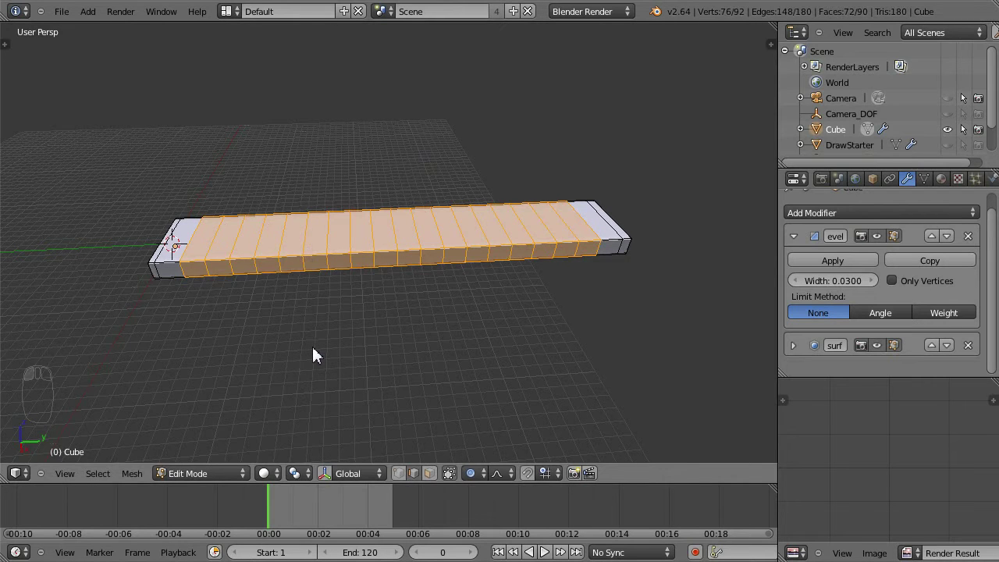
key(Tab)
Scale the plank uniformly down to about 0.44 and frame it in top view
middle_drag(316, 337, 439, 355)
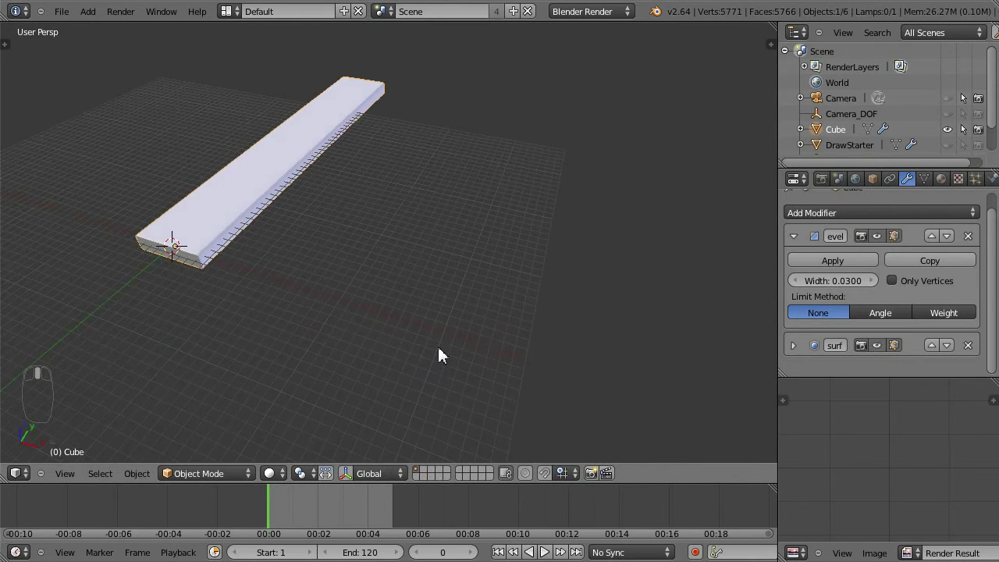
key(s)
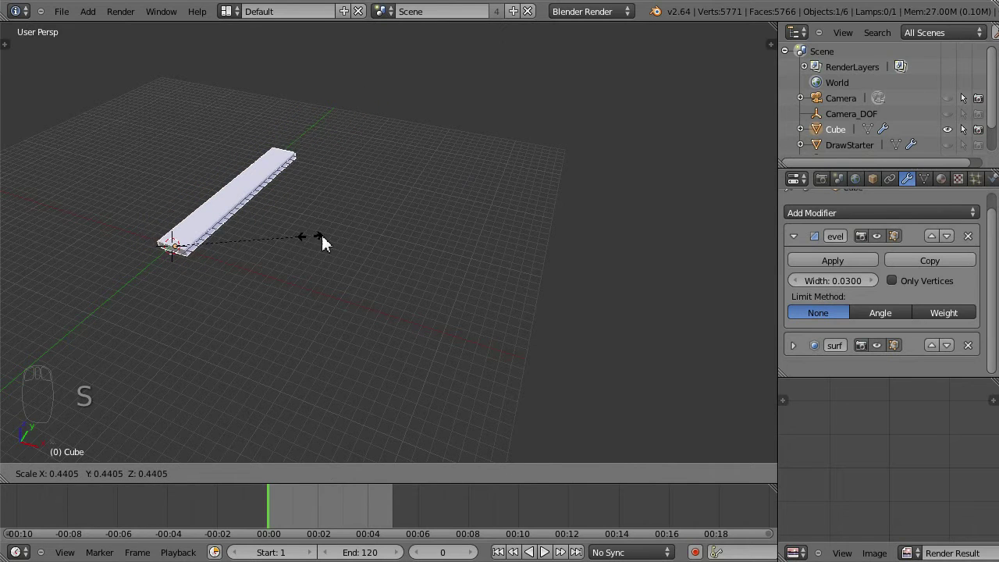
click(382, 225)
middle_drag(326, 257, 360, 326)
key(KP_7)
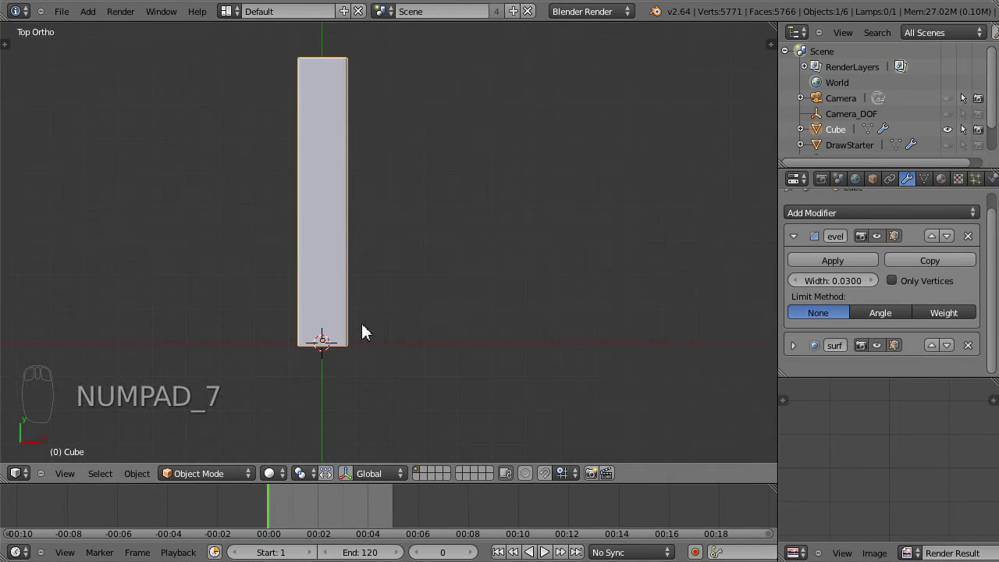
shift+middle_drag(390, 276, 432, 351)
scroll(457, 312, up, 1)
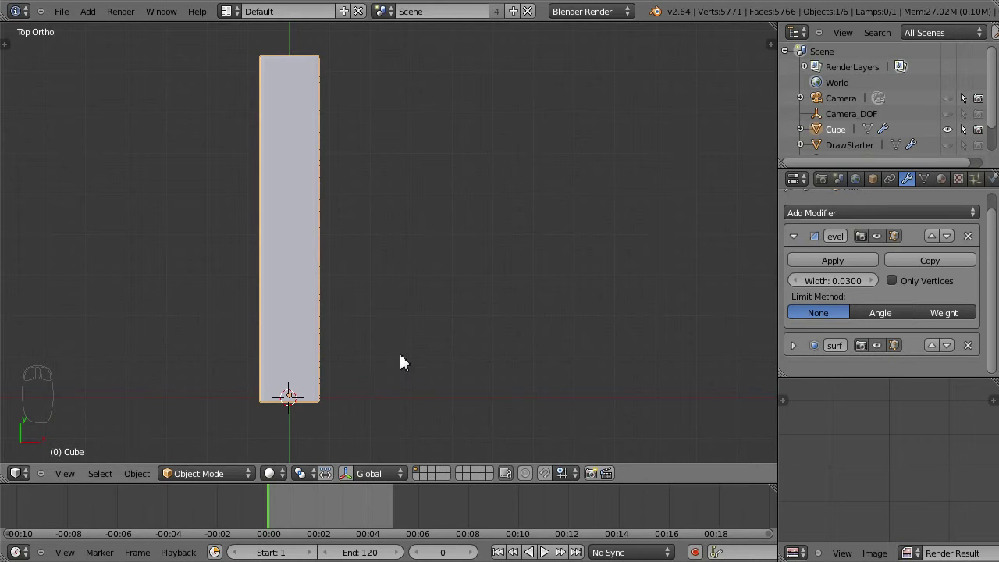
Add a Bezier curve and rotate it about 90° to run along the plank
key(shift+a)
mouse_move(404, 348)
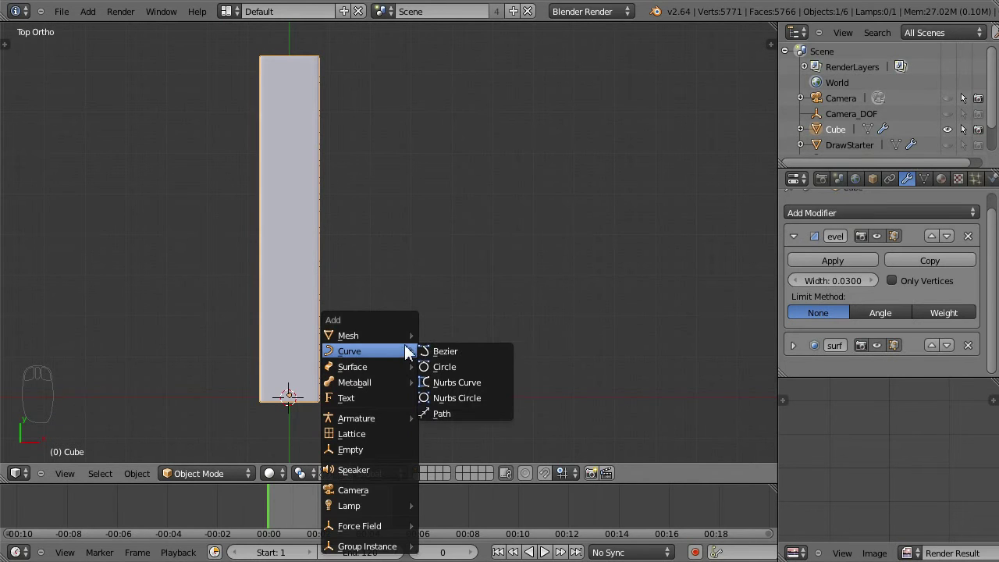
click(431, 351)
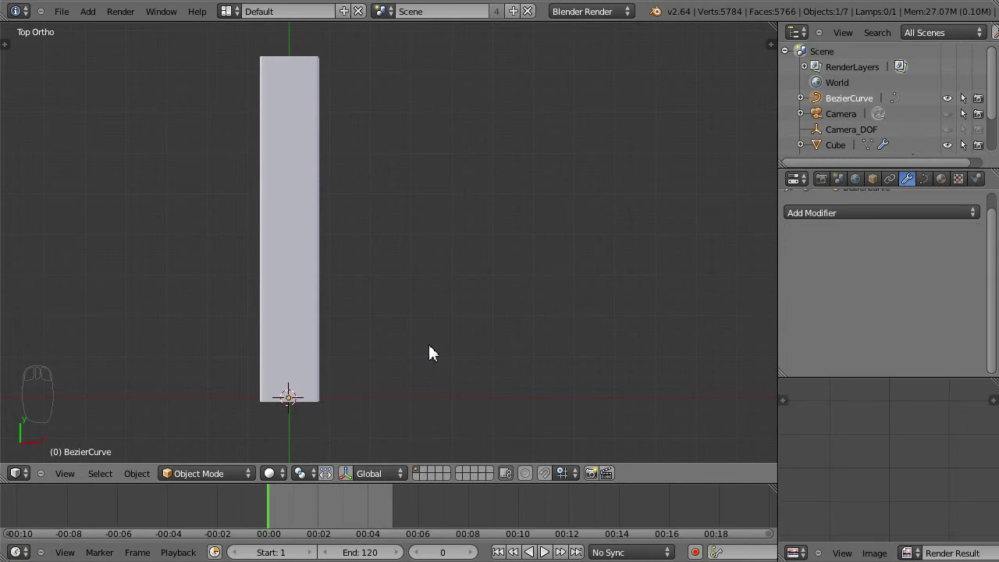
key(z)
scroll(377, 357, up, 4)
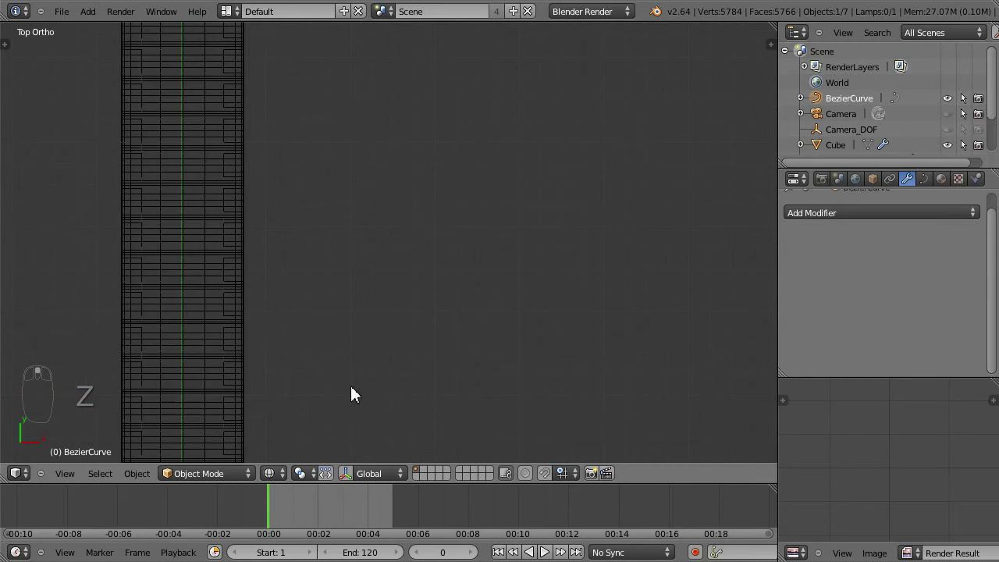
shift+middle_drag(351, 386, 520, 129)
scroll(491, 187, up, 4)
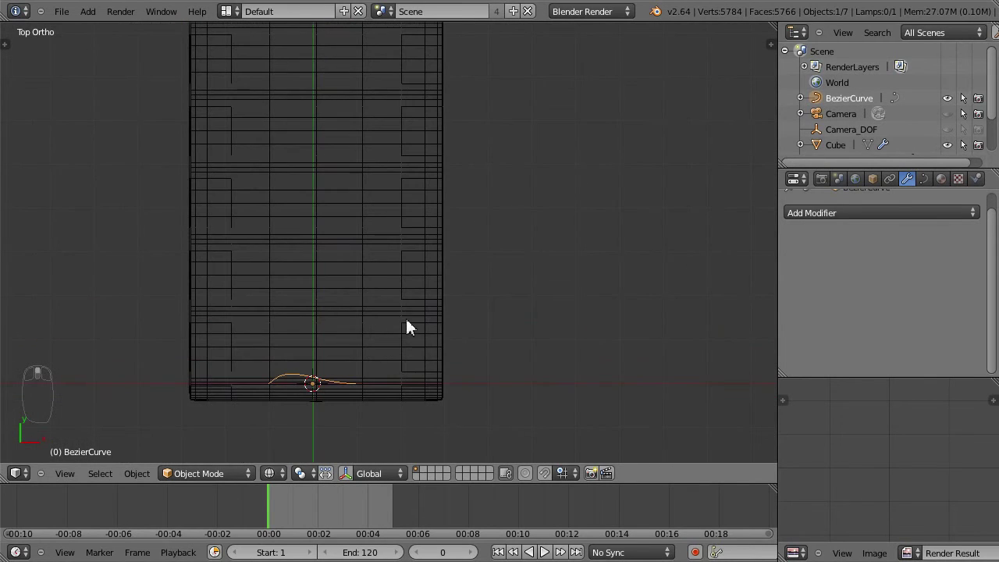
key(r)
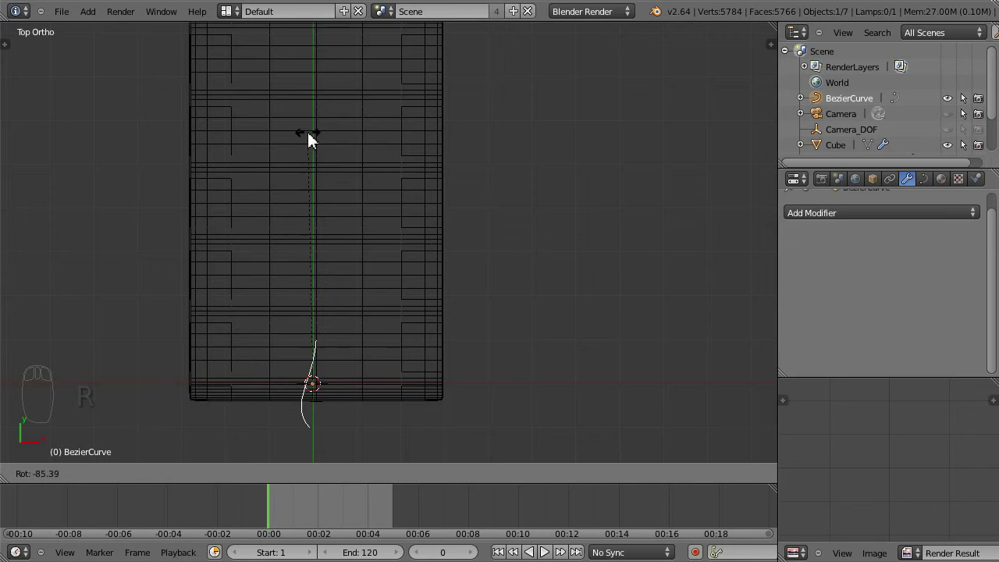
click(251, 129)
In Edit Mode, move the curve's upper control point upward
key(Tab)
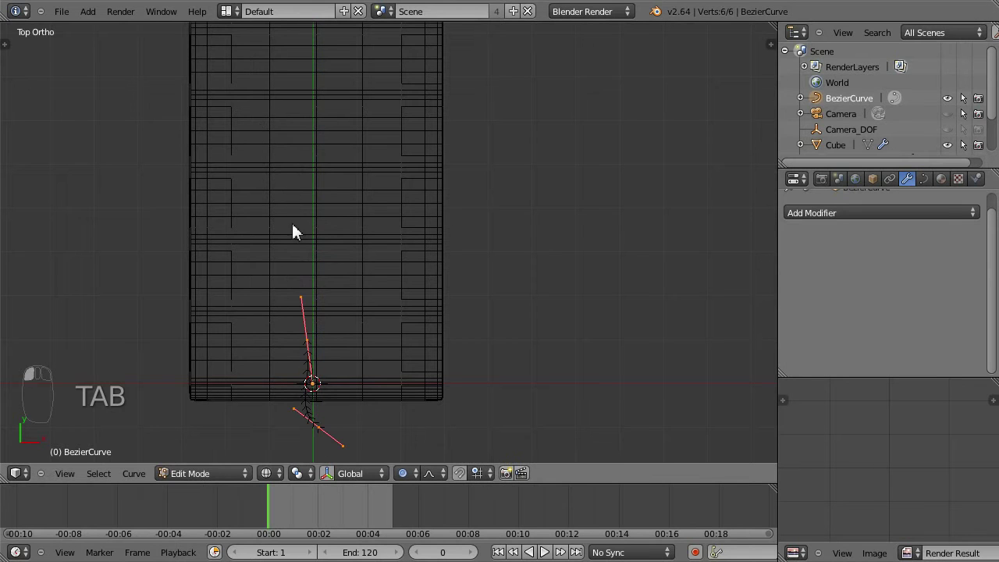
right_click(306, 353)
scroll(327, 334, down, 5)
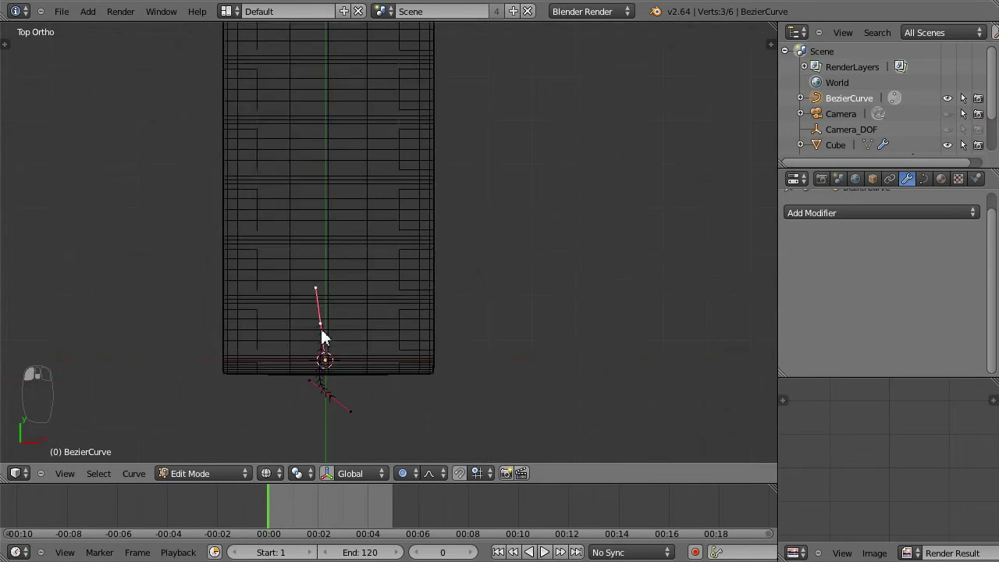
key(g)
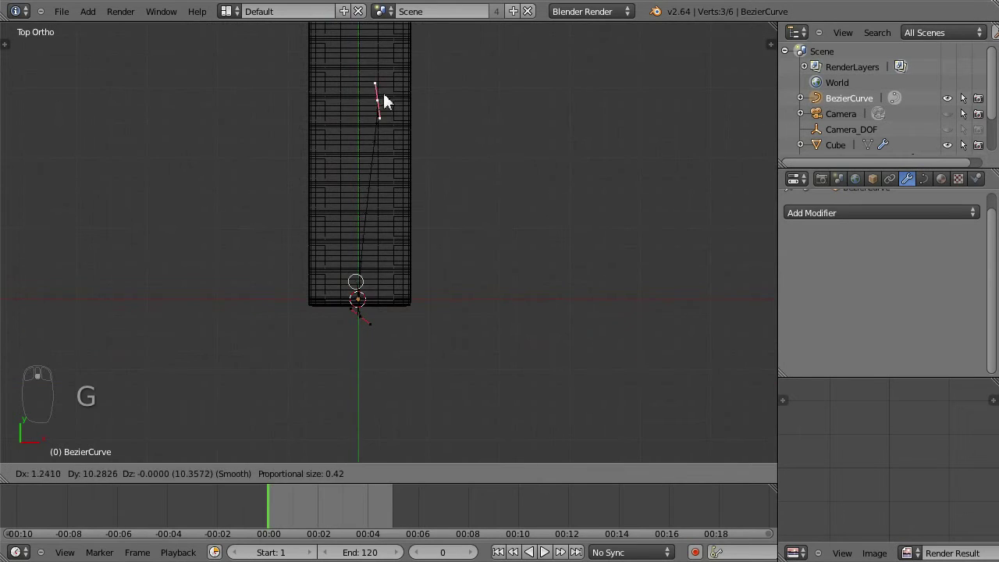
click(373, 47)
shift+middle_drag(424, 163, 410, 406)
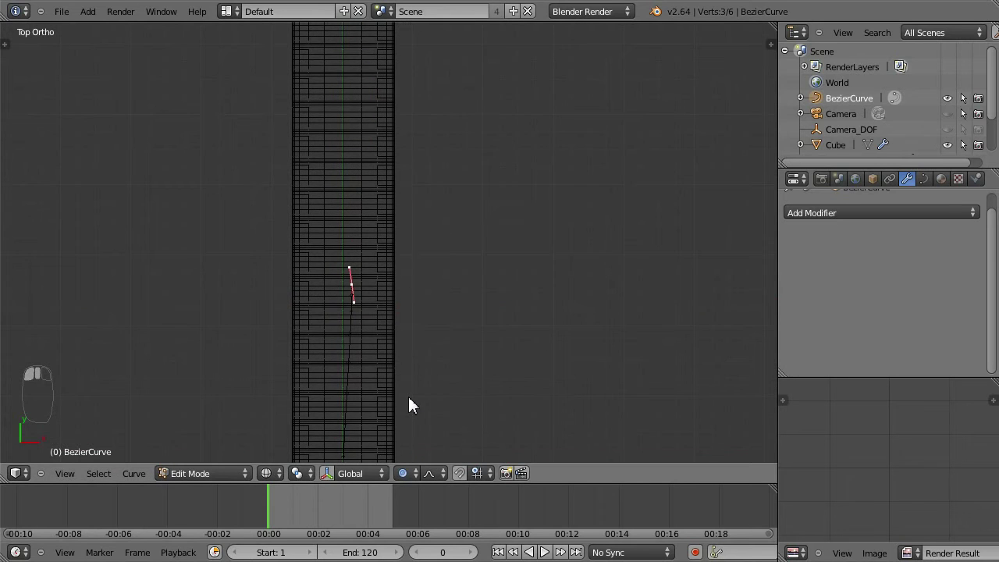
scroll(411, 346, down, 3)
scroll(411, 337, down, 3)
Move the curve's end point past the plank's far end, then return to Object Mode
key(g)
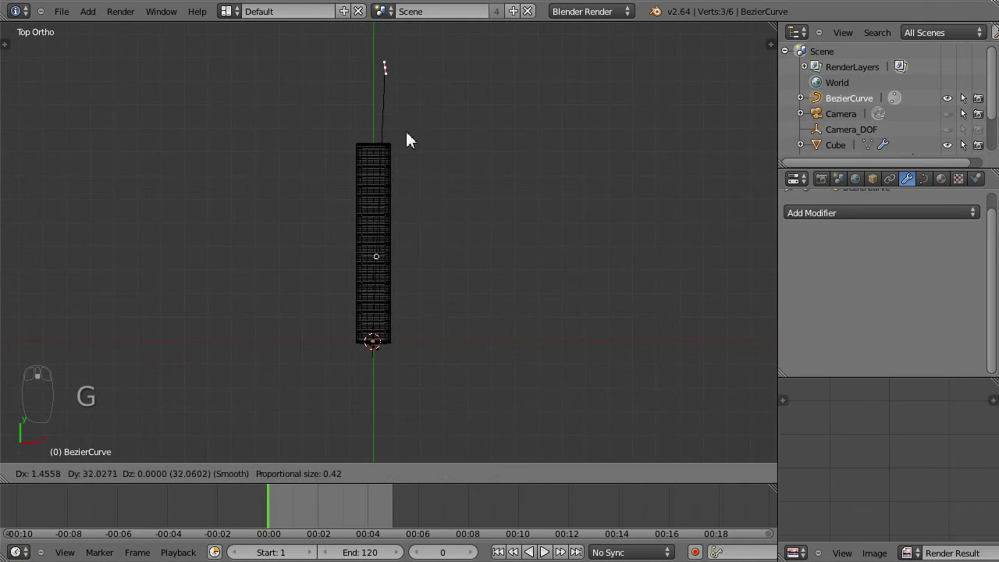
click(401, 170)
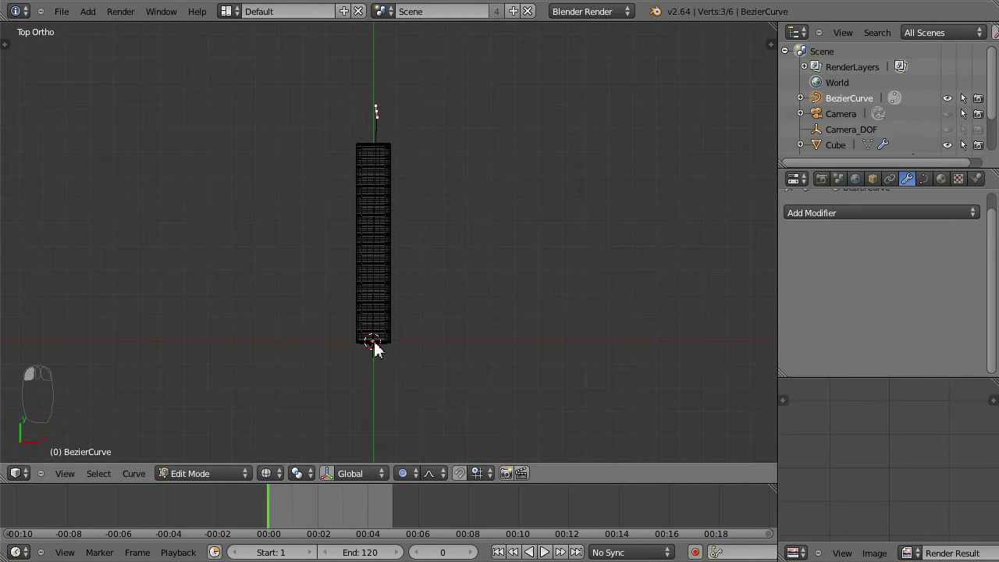
key(Tab)
middle_drag(440, 252, 404, 248)
key(KP_7)
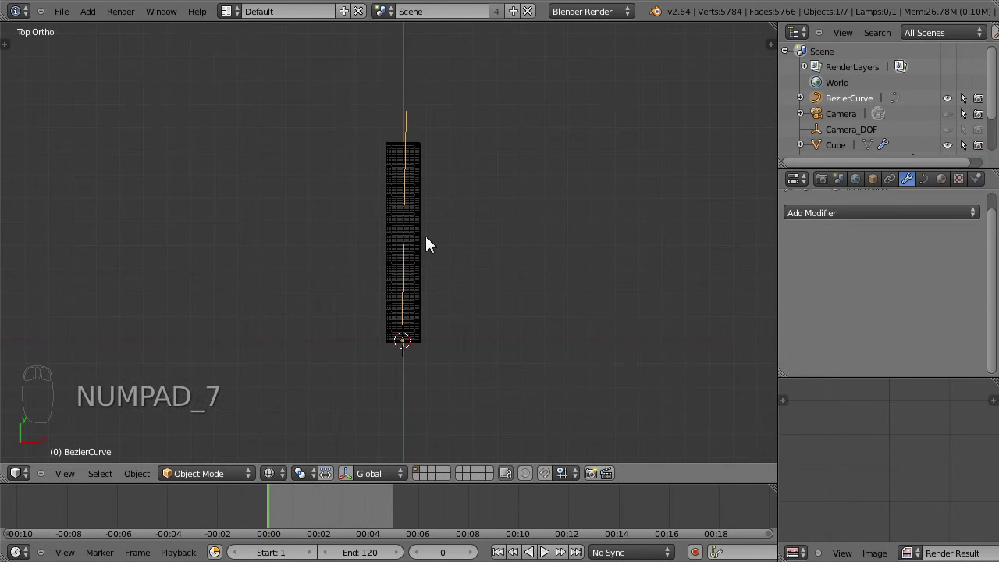
Move the curve to the left of the bar and re-enter Edit Mode on it
key(g)
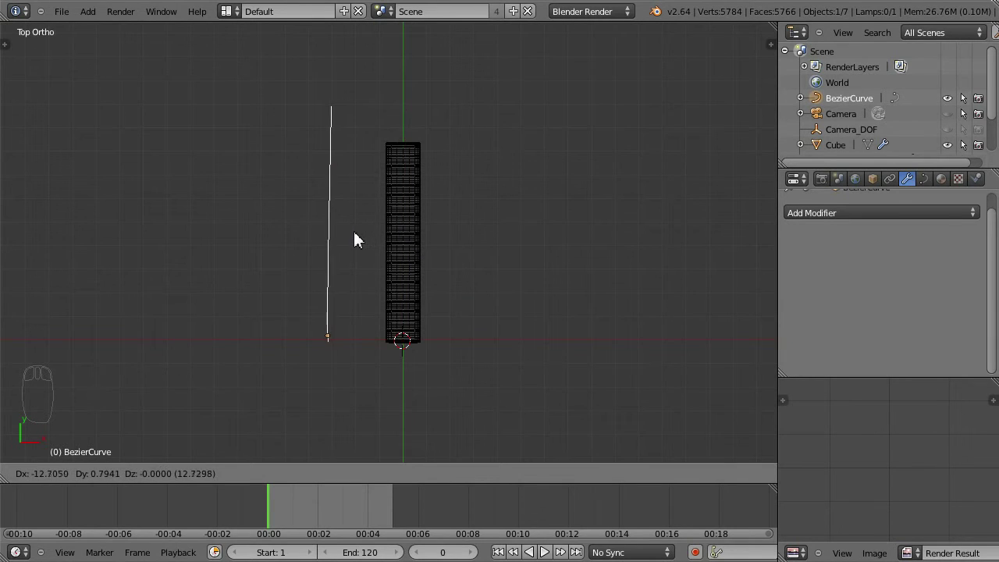
click(355, 232)
scroll(361, 254, up, 1)
shift+middle_drag(358, 270, 368, 318)
scroll(369, 320, down, 2)
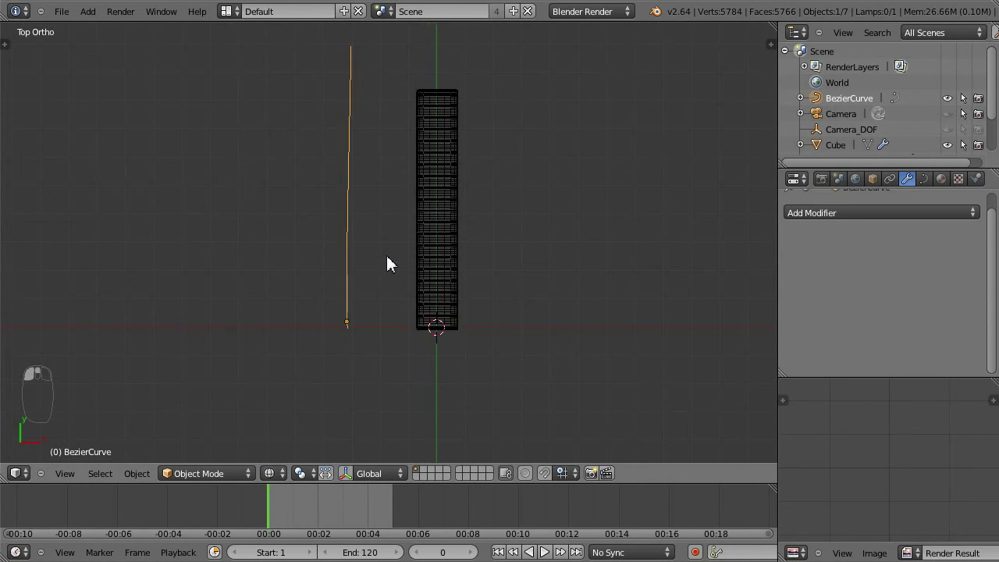
shift+middle_drag(392, 267, 370, 319)
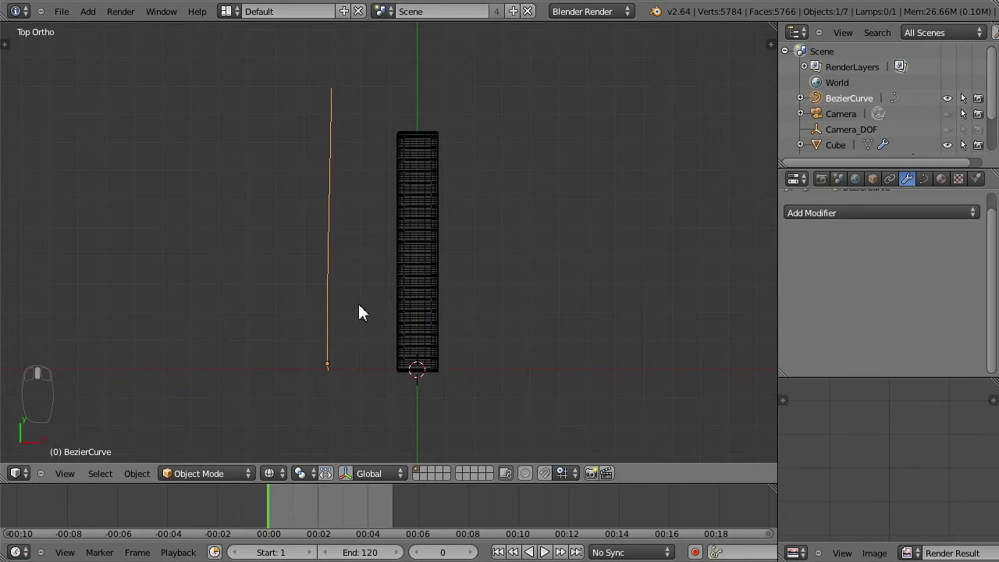
key(Tab)
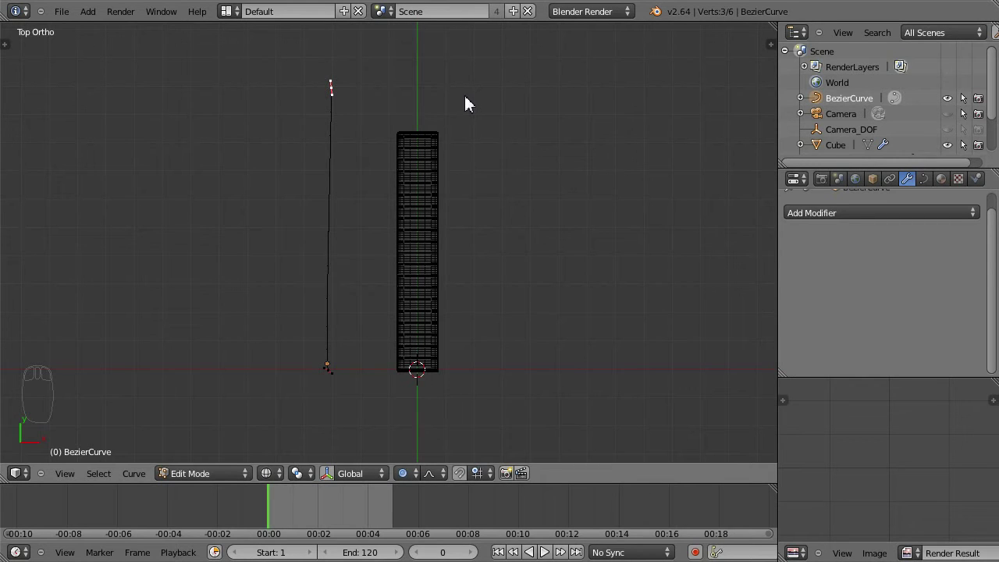
Lower the curve's top point and extrude three zigzag points up toward the top
key(g)
click(424, 310)
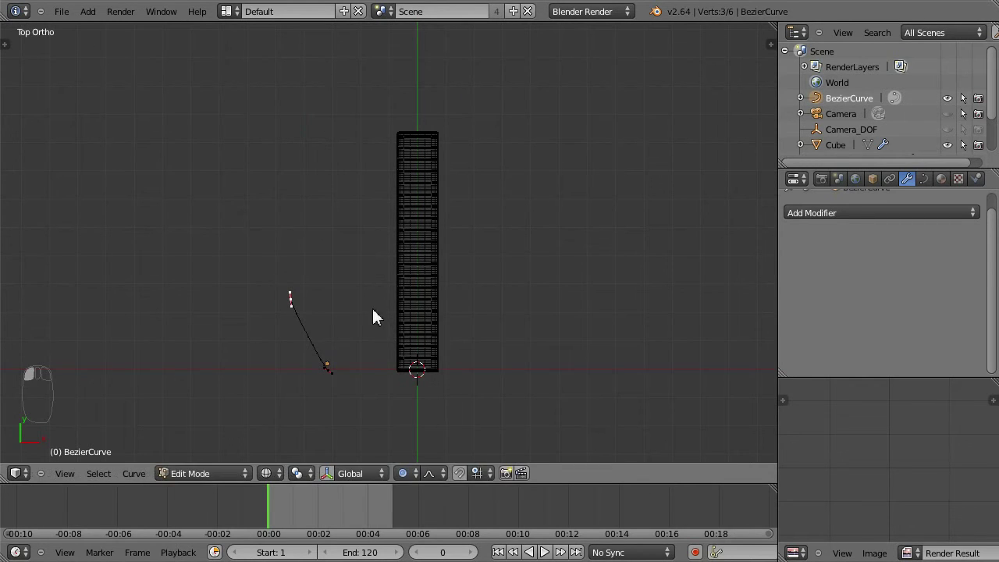
key(e)
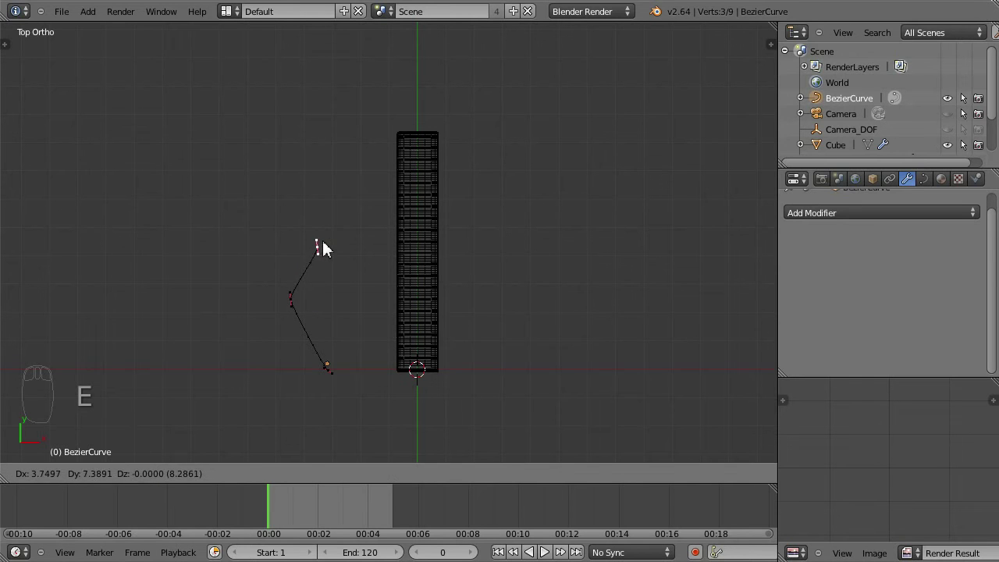
click(327, 226)
key(e)
click(273, 168)
key(e)
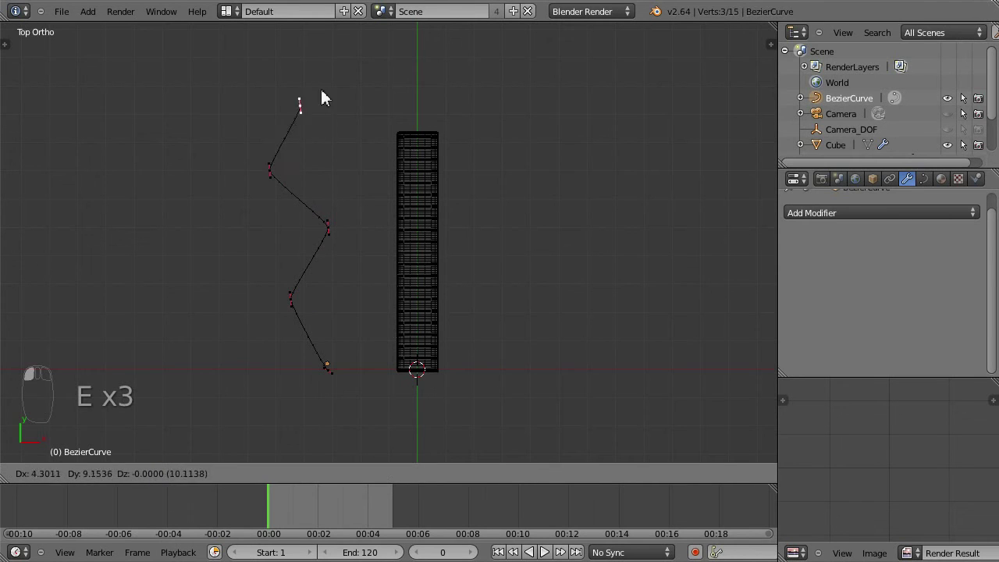
click(337, 45)
scroll(367, 186, up, 2)
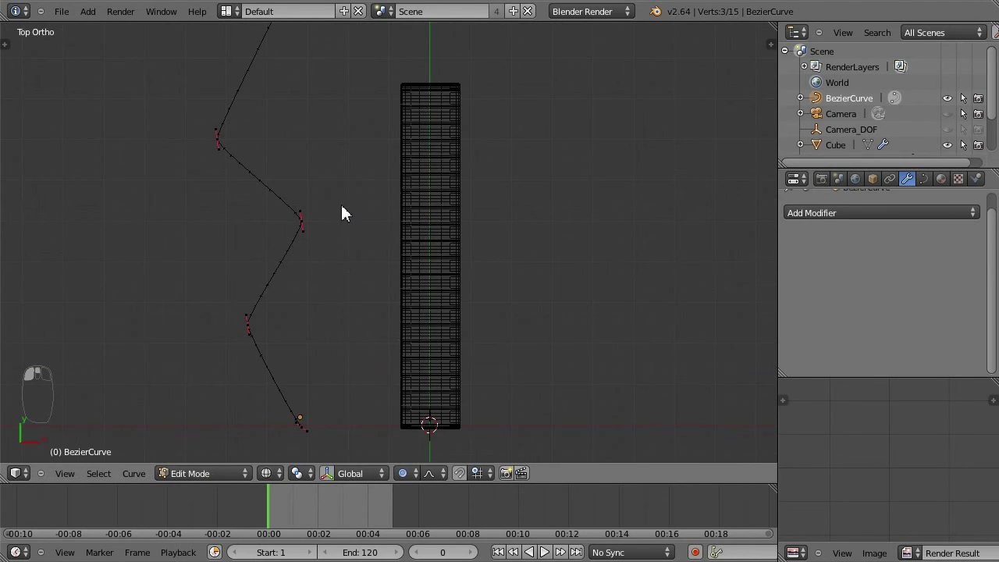
shift+middle_drag(341, 212, 379, 174)
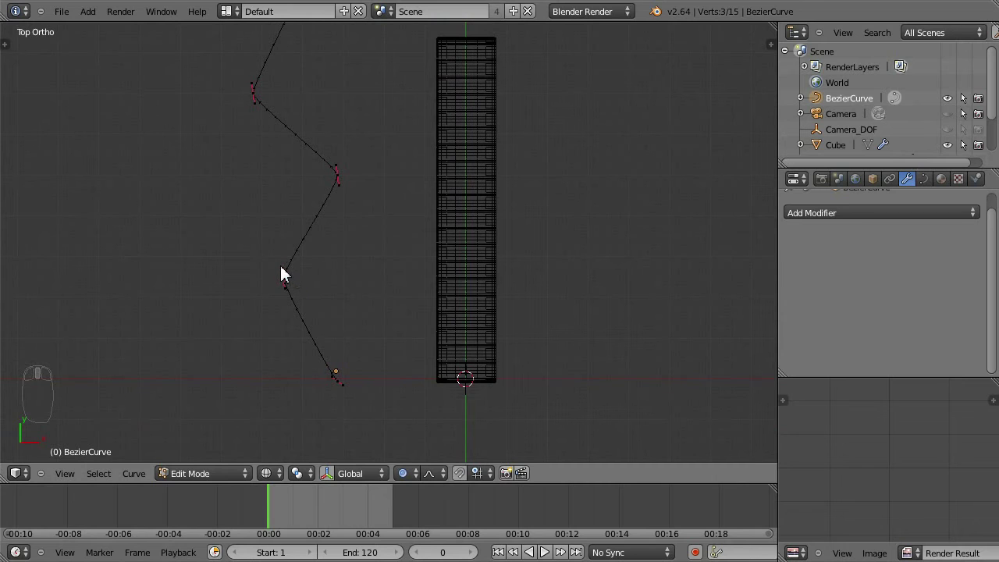
Adjust the point handles to round the zigzag into smooth S-shaped waves
drag(281, 267, 251, 216)
drag(292, 292, 339, 320)
drag(338, 185, 354, 237)
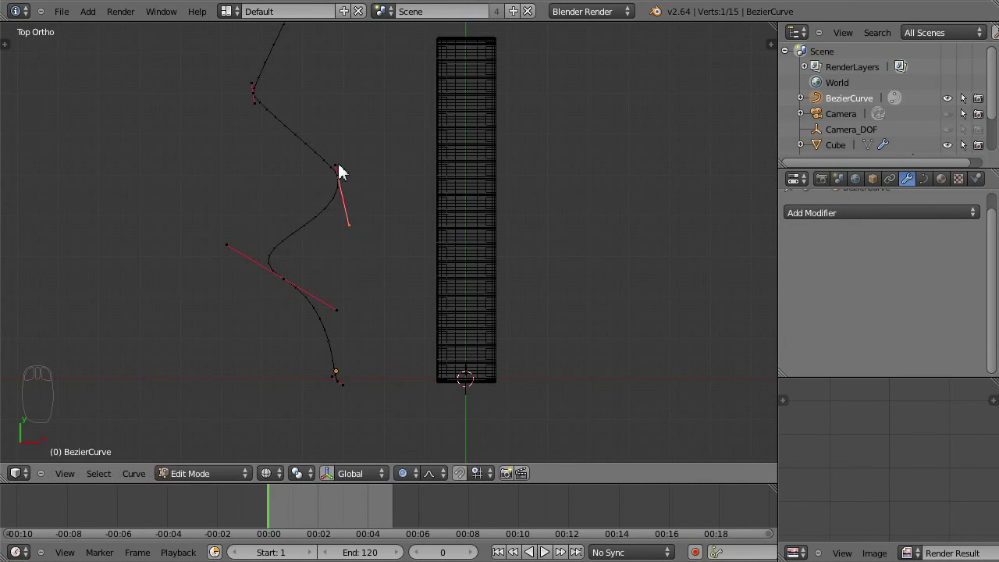
drag(338, 171, 341, 323)
shift+scroll(367, 243, up, 6)
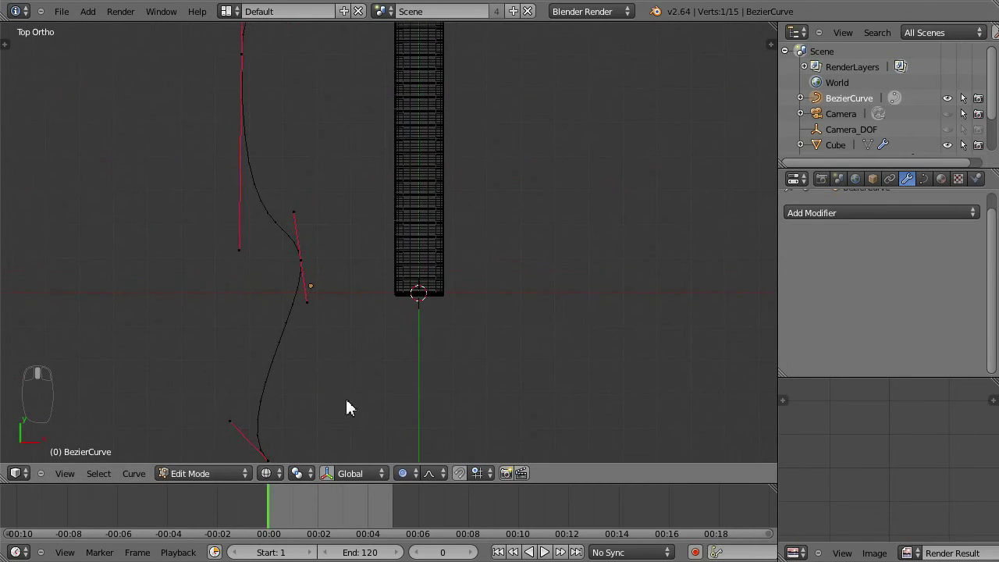
scroll(370, 331, down, 4)
Scale the wavy curve to about 0.88 and move it up beside the plank
key(Tab)
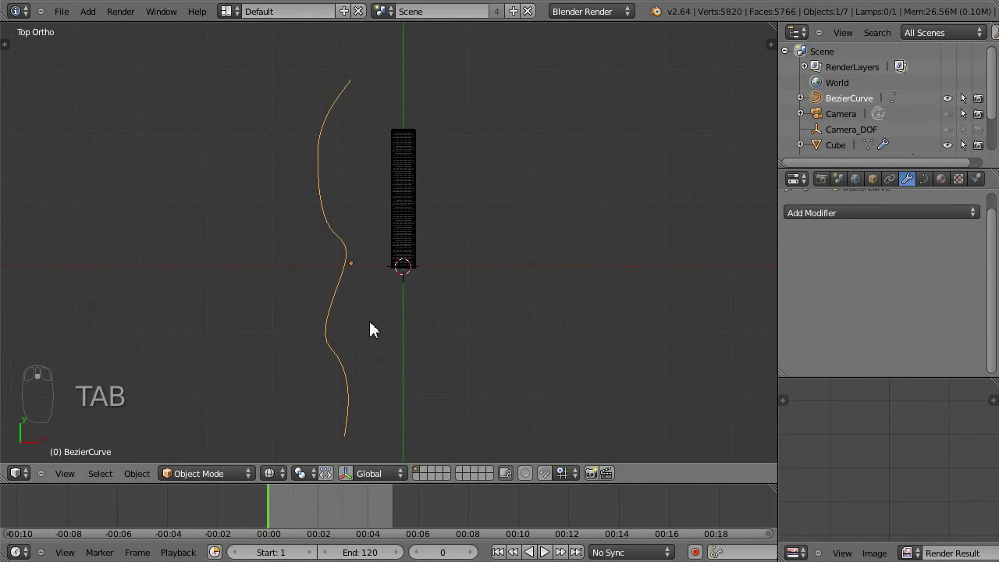
key(s)
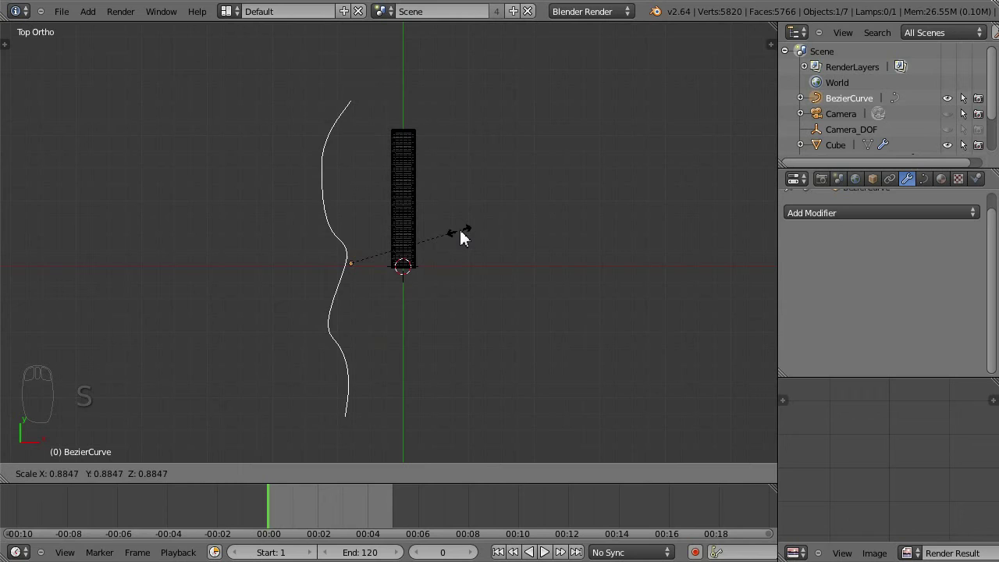
click(446, 233)
key(g)
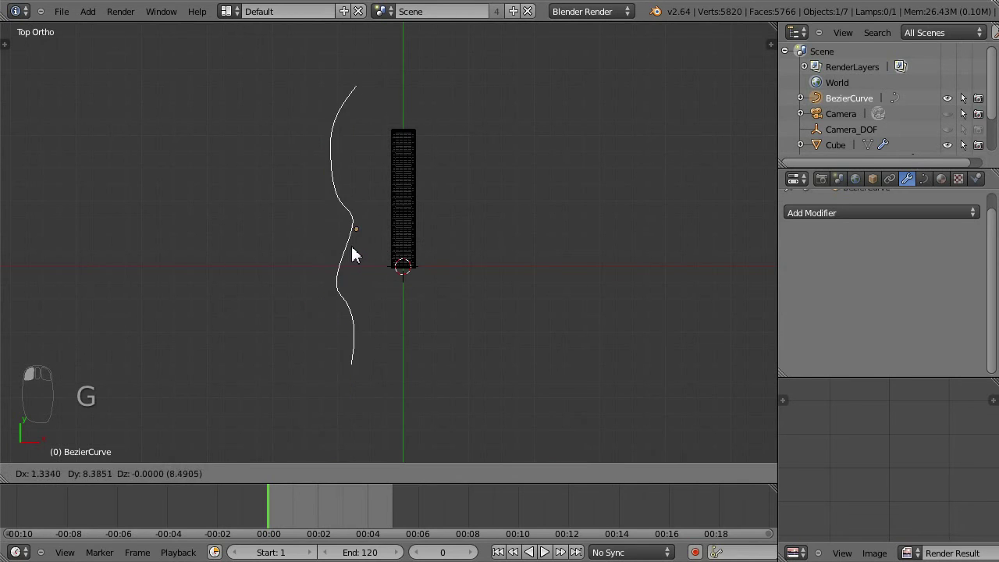
click(328, 218)
scroll(380, 257, up, 4)
Deselect the curve, switch to solid shading, and centre the view on the bar
key(a)
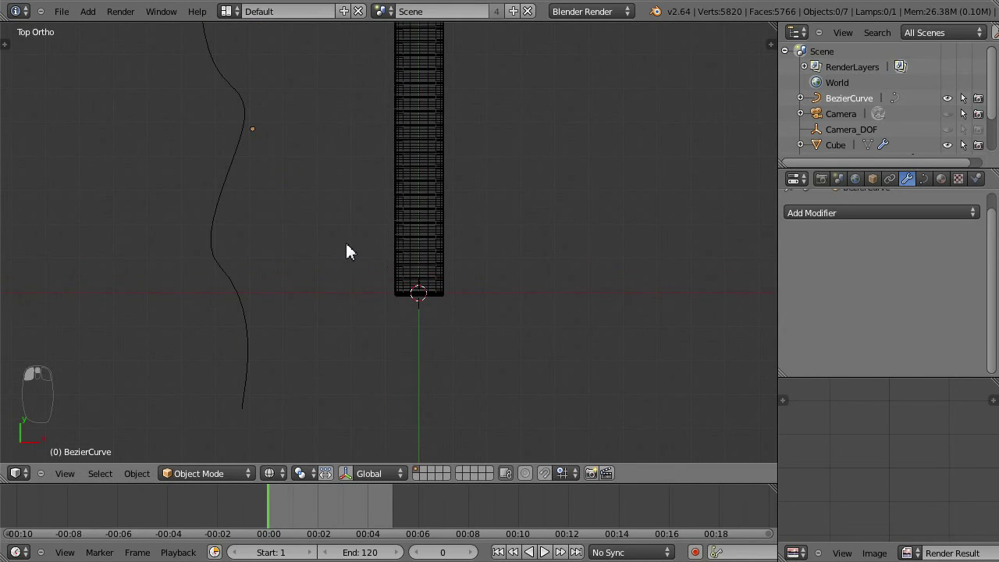
key(Tab)
key(Tab)
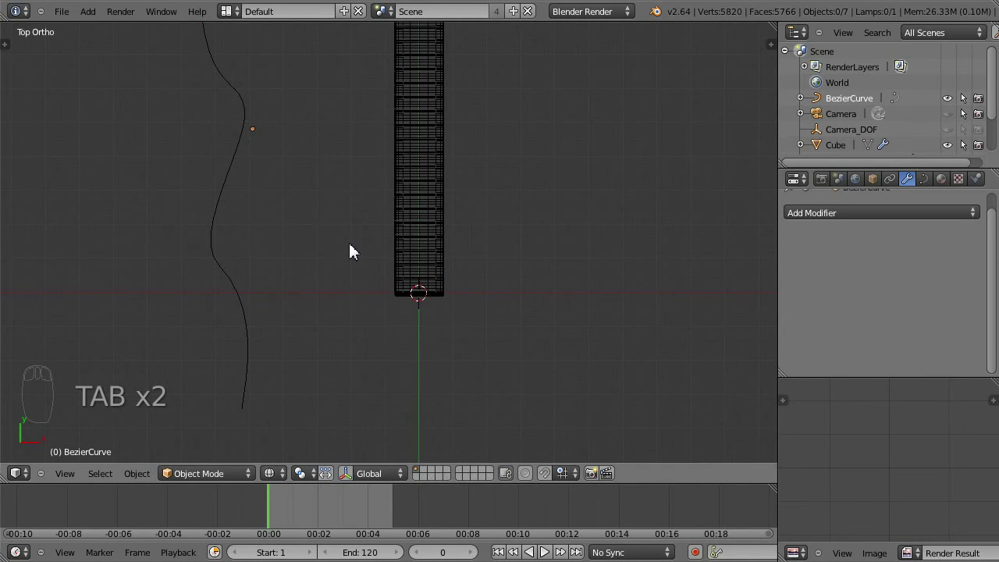
key(z)
shift+middle_drag(348, 237, 465, 334)
right_click(441, 309)
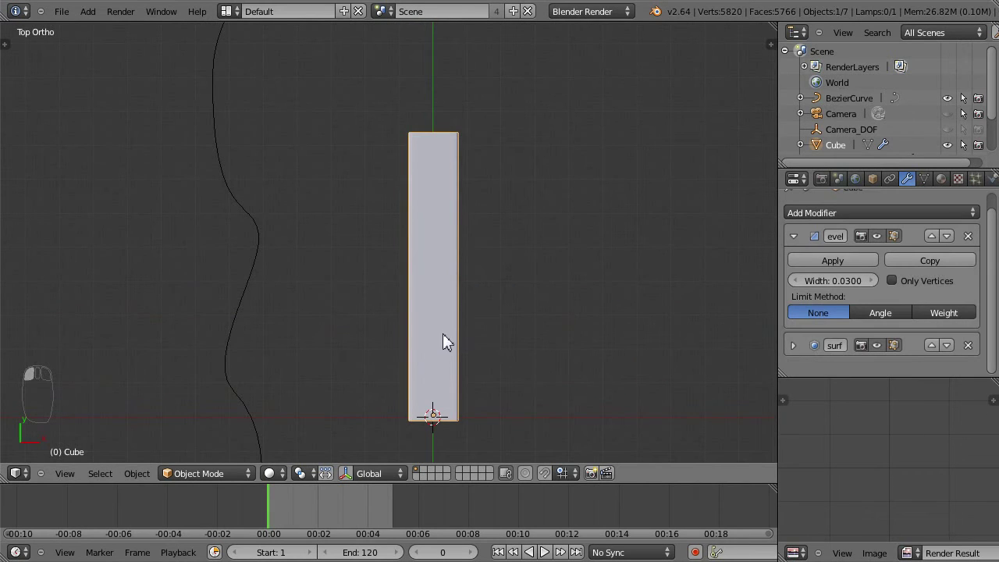
key(Tab)
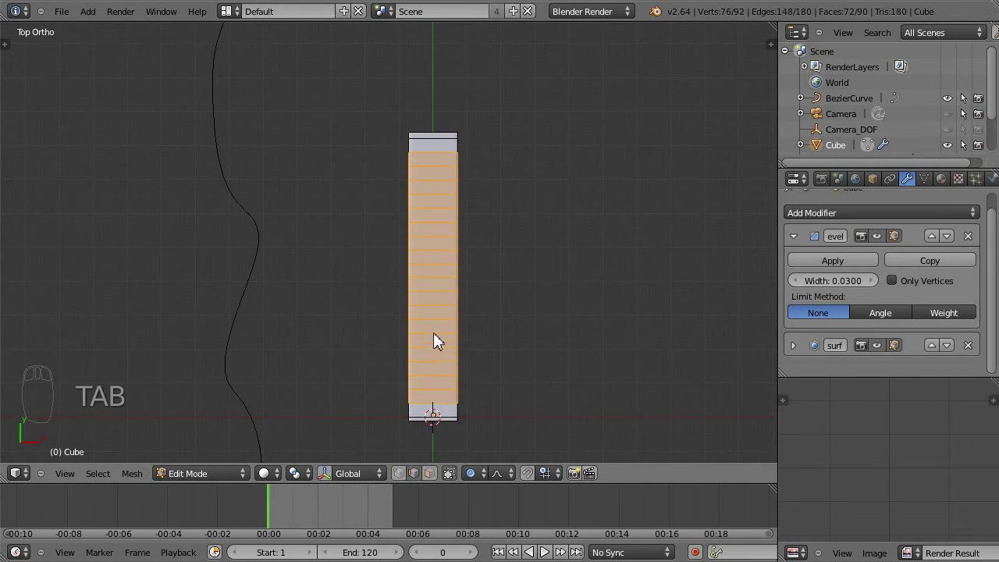
key(space)
key(space)
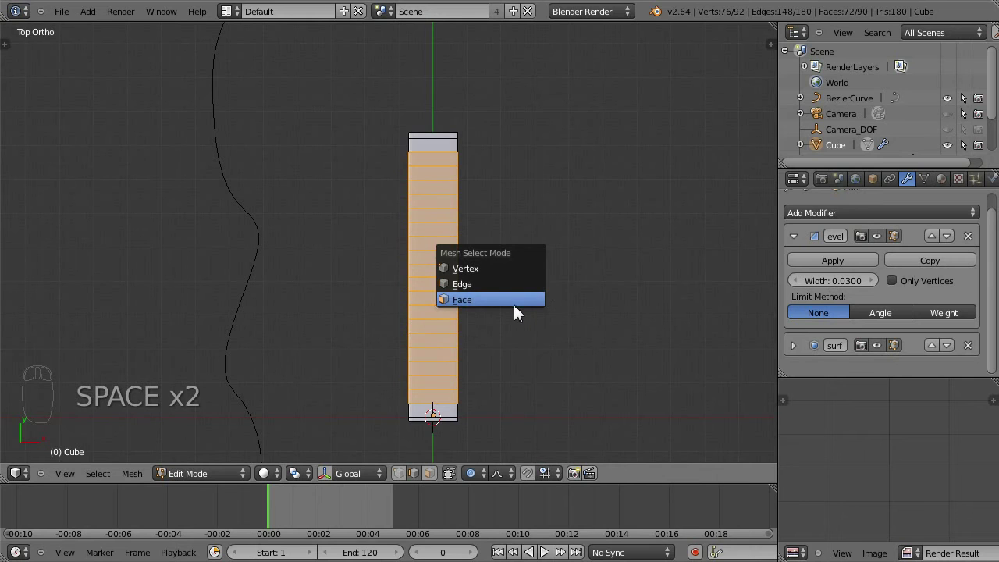
click(476, 300)
click(425, 329)
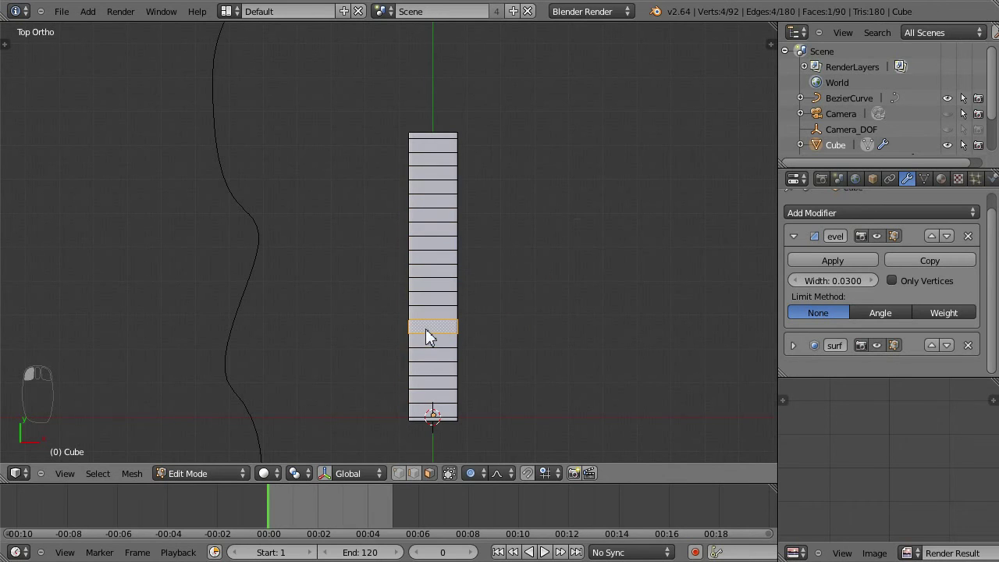
key(z)
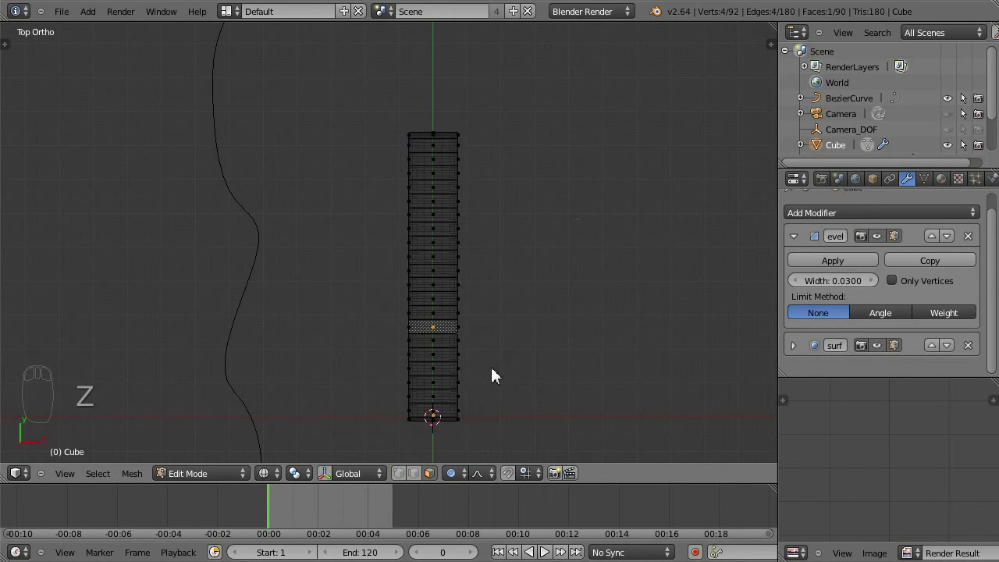
key(b)
drag(353, 310, 498, 355)
key(g)
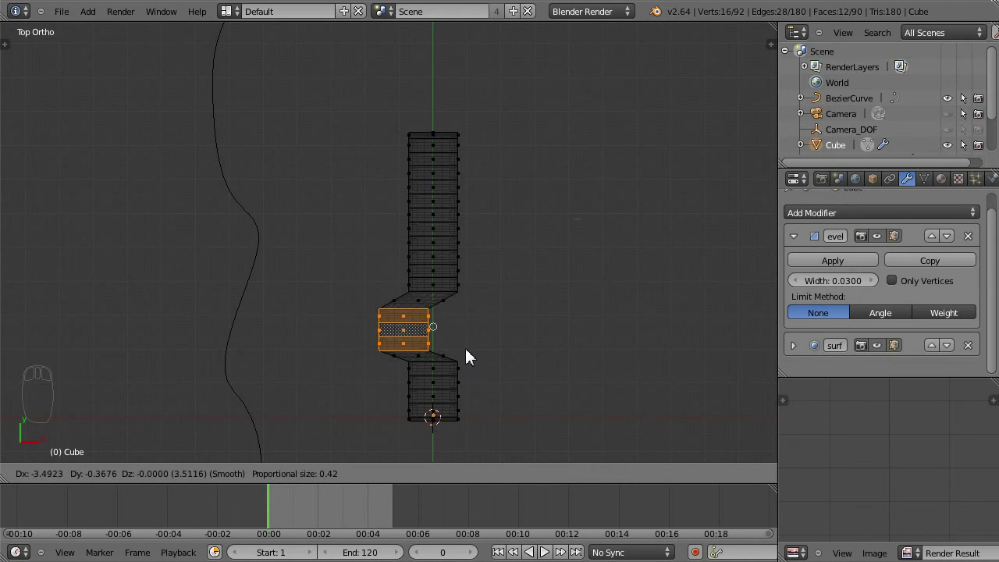
click(464, 351)
key(r)
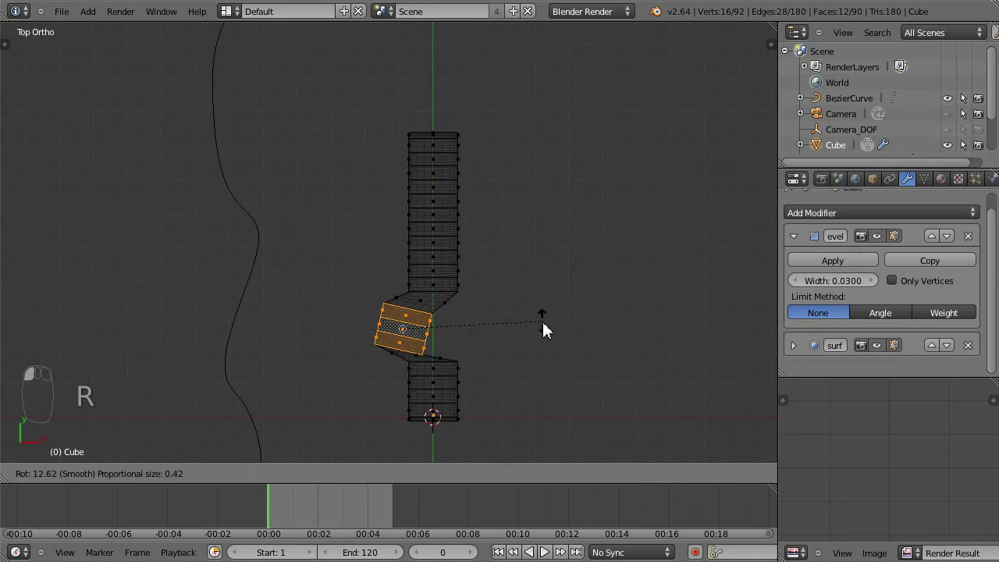
click(538, 266)
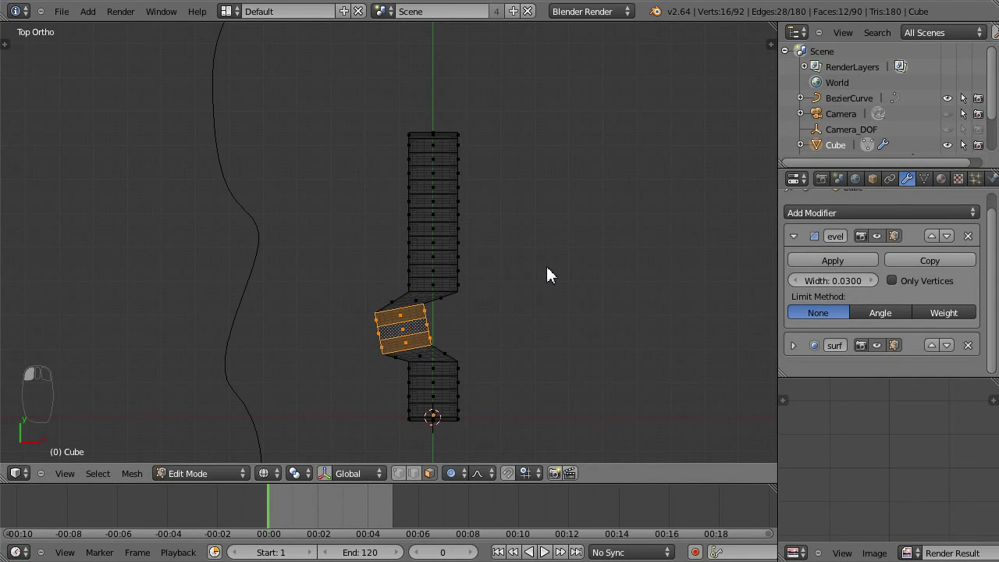
key(ctrl+z)
key(ctrl+z)
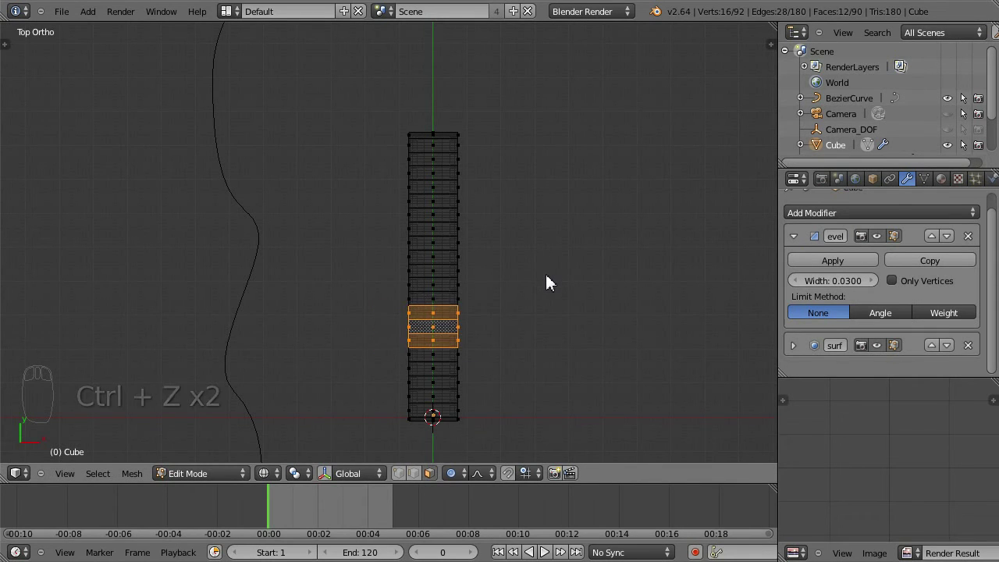
key(Tab)
key(z)
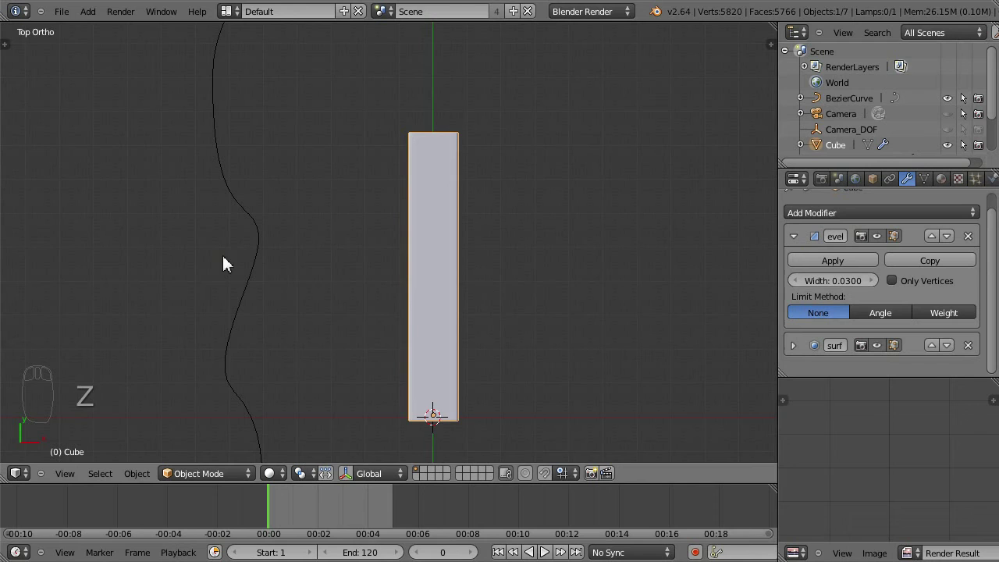
Select the wavy curve and rename BezierCurve to 'MyBridgeCurve' in the Outliner
scroll(288, 320, down, 1)
click(273, 288)
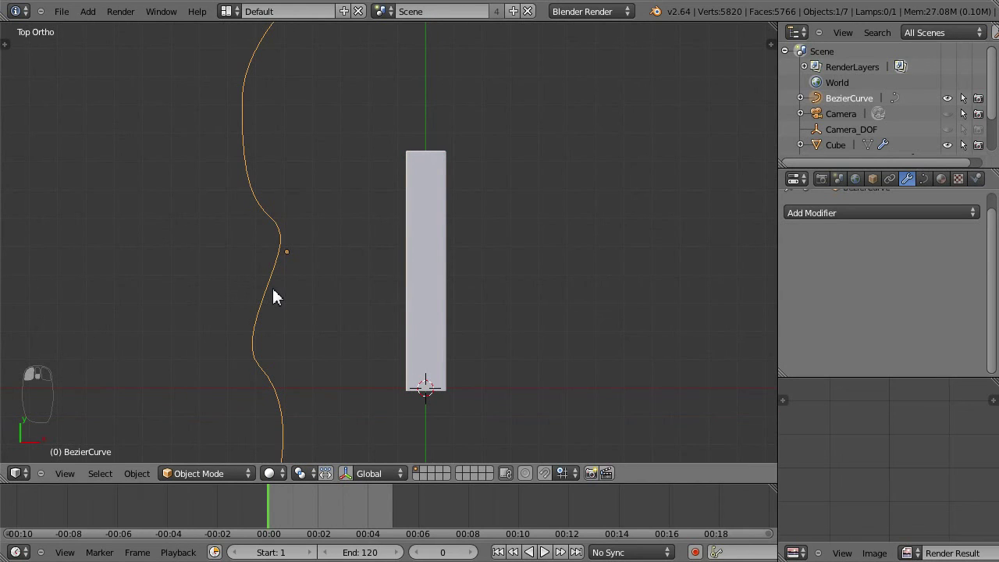
double_click(852, 99)
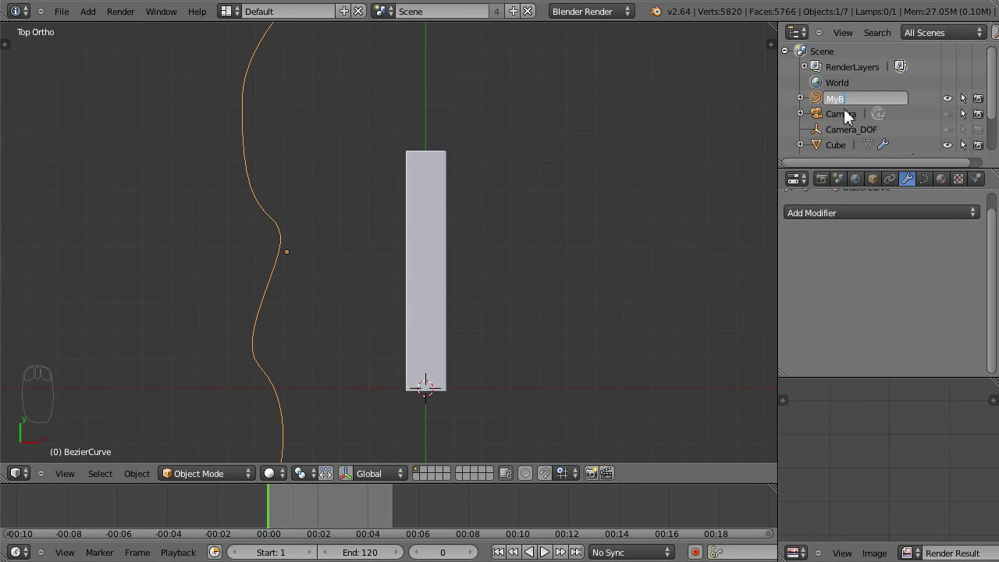
text(MyBridgeCurve)
Confirm the curve name, then stretch the bar along Y and move it down along Y
key(Return)
right_click(426, 250)
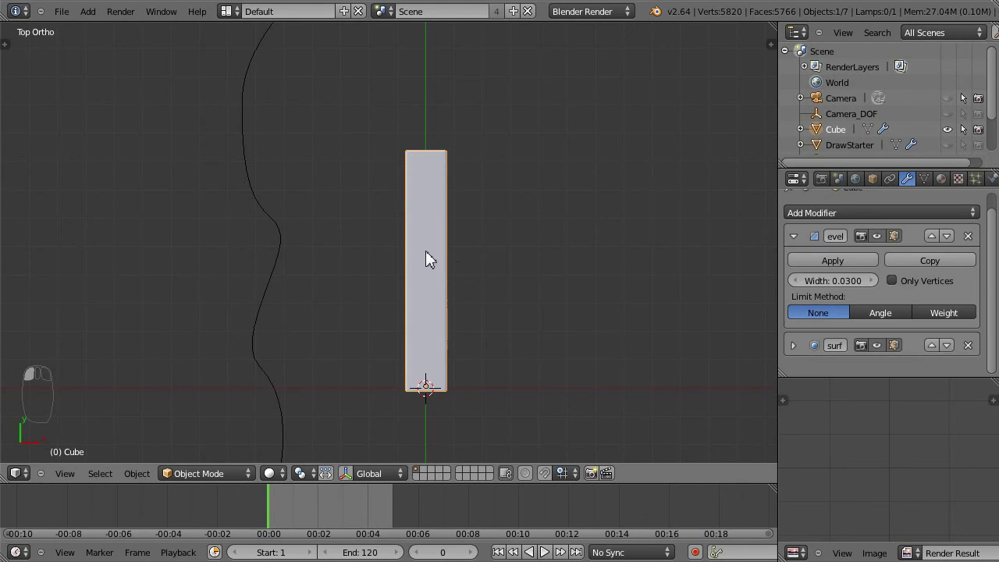
scroll(433, 257, down, 3)
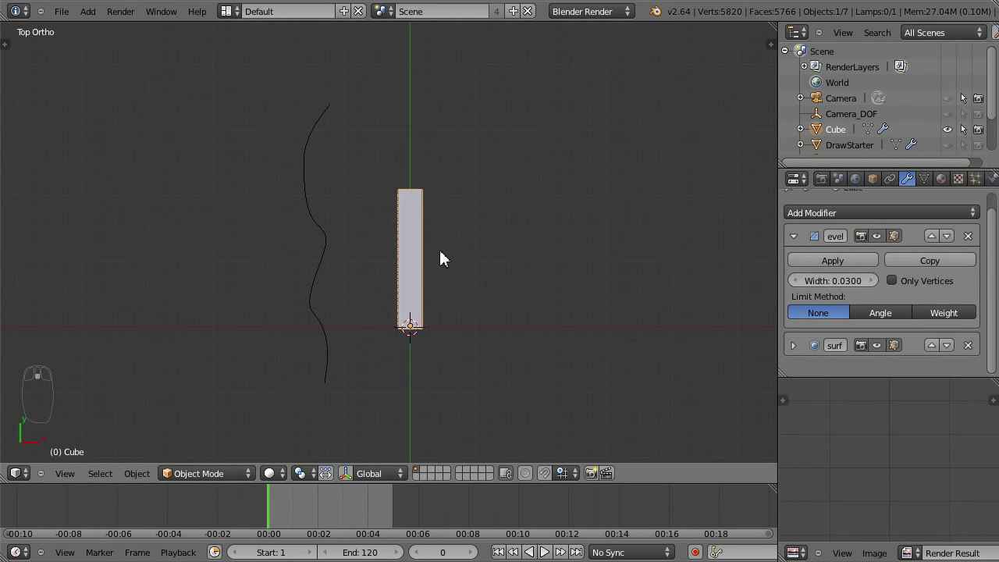
key(s)
key(y)
click(488, 142)
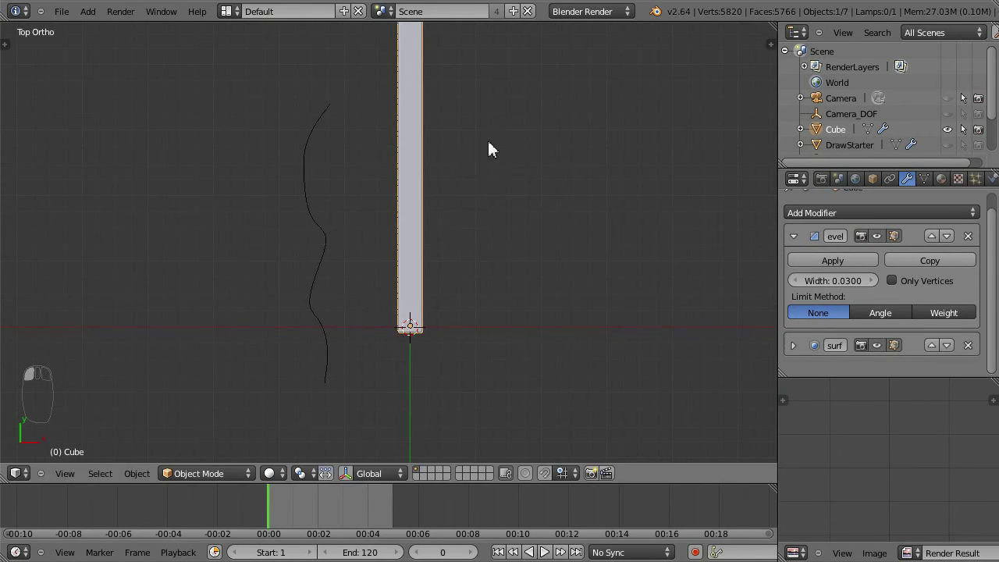
key(g)
key(y)
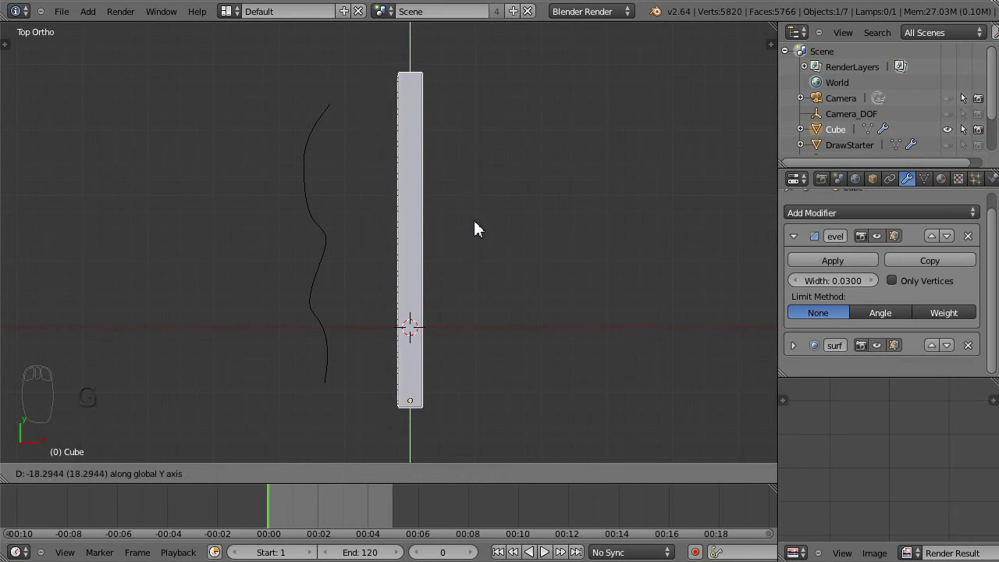
click(472, 219)
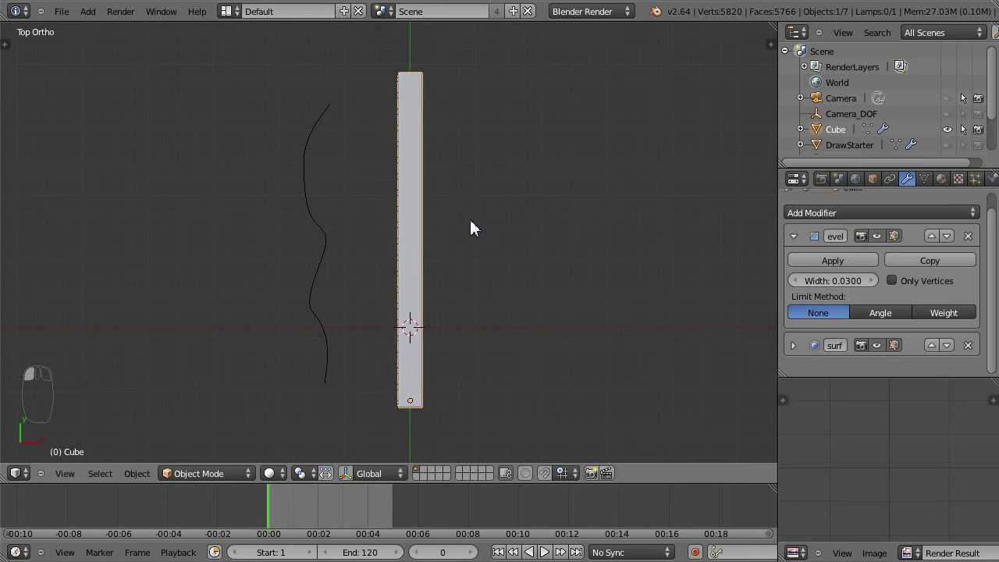
Collapse the Bevel modifier and add a Curve modifier targeting MyBridgeCurve
click(794, 235)
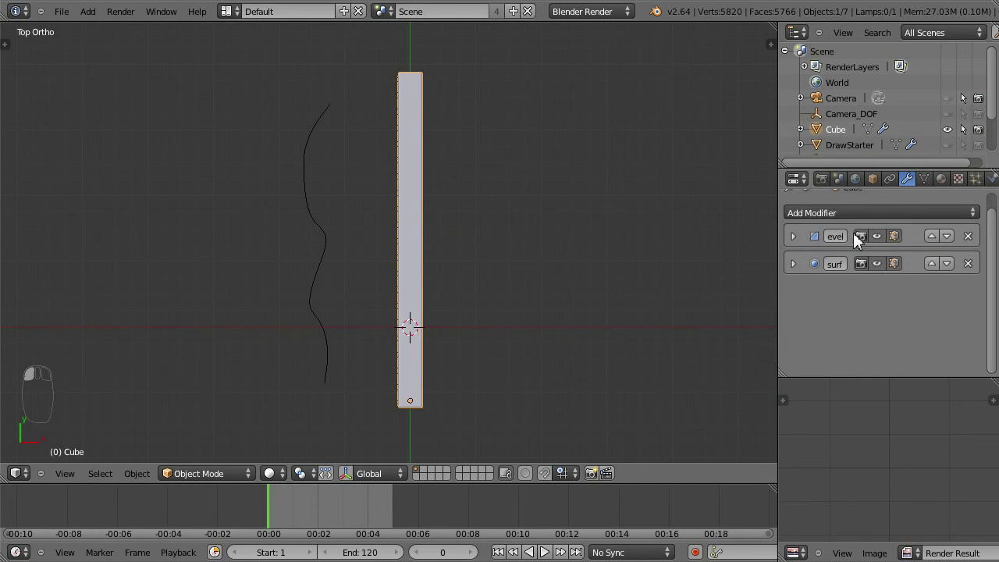
click(876, 214)
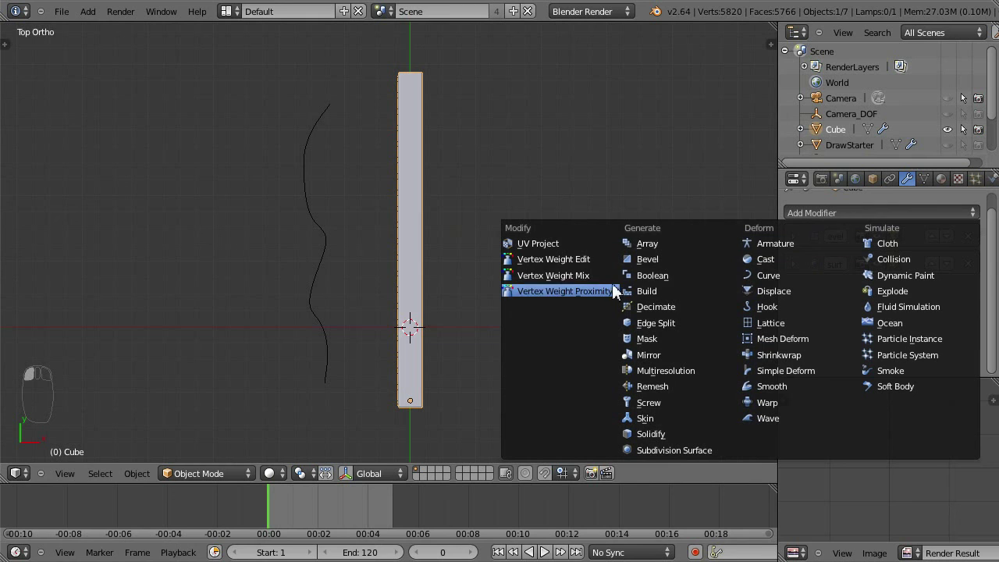
click(776, 273)
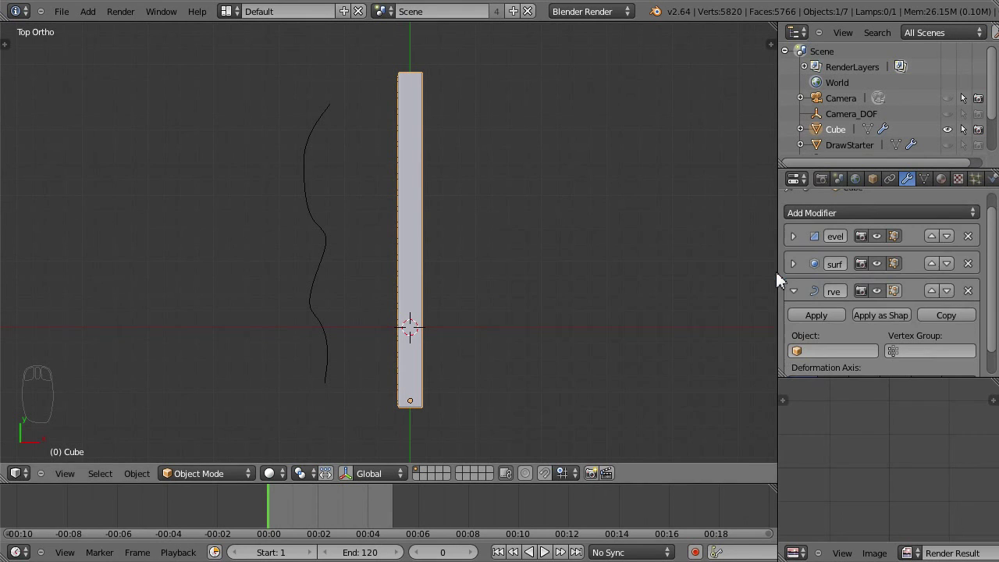
click(840, 351)
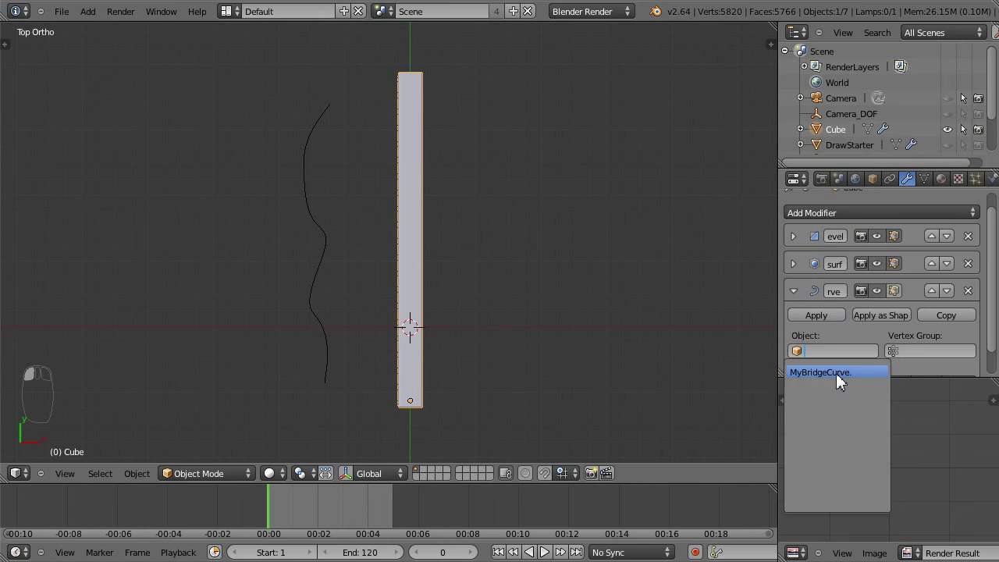
click(836, 373)
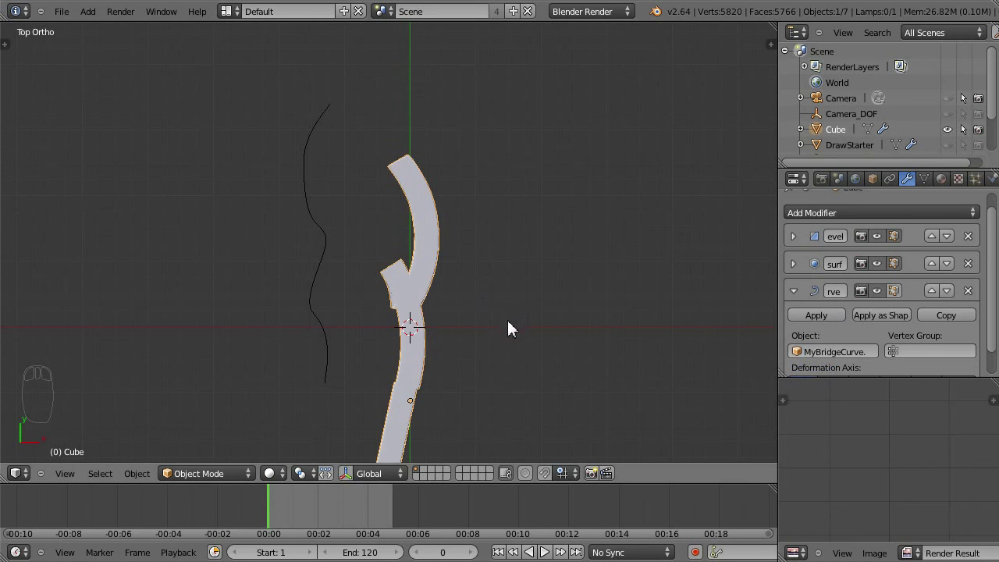
Move the bent bar into position alongside the curve in top view
shift+middle_drag(508, 328, 596, 259)
shift+middle_drag(576, 223, 642, 292)
key(g)
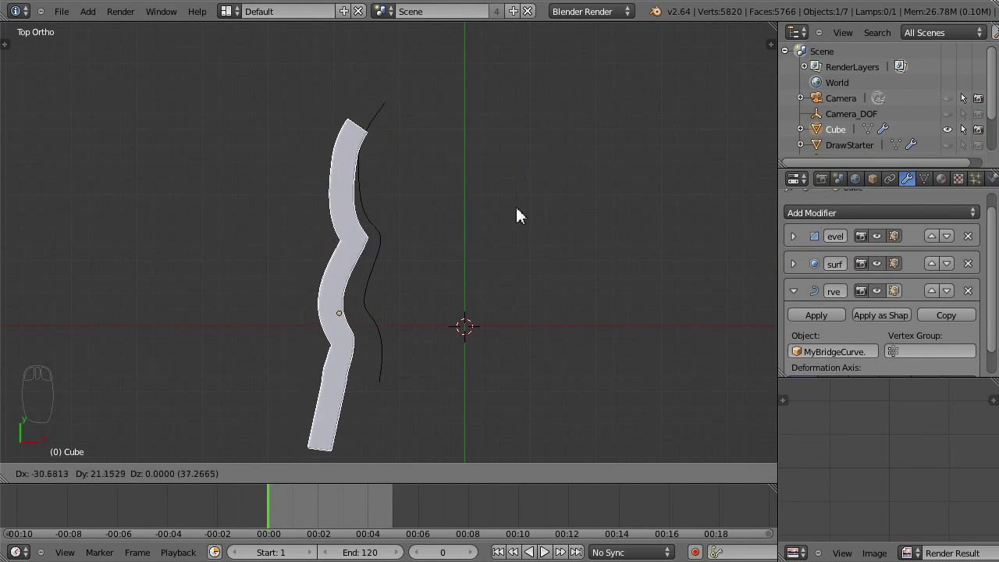
click(523, 170)
Slide the bar along X so it follows the curve as a smooth S-shaped strip, then select MyBridgeCurve
middle_drag(513, 223, 471, 253)
key(g)
key(x)
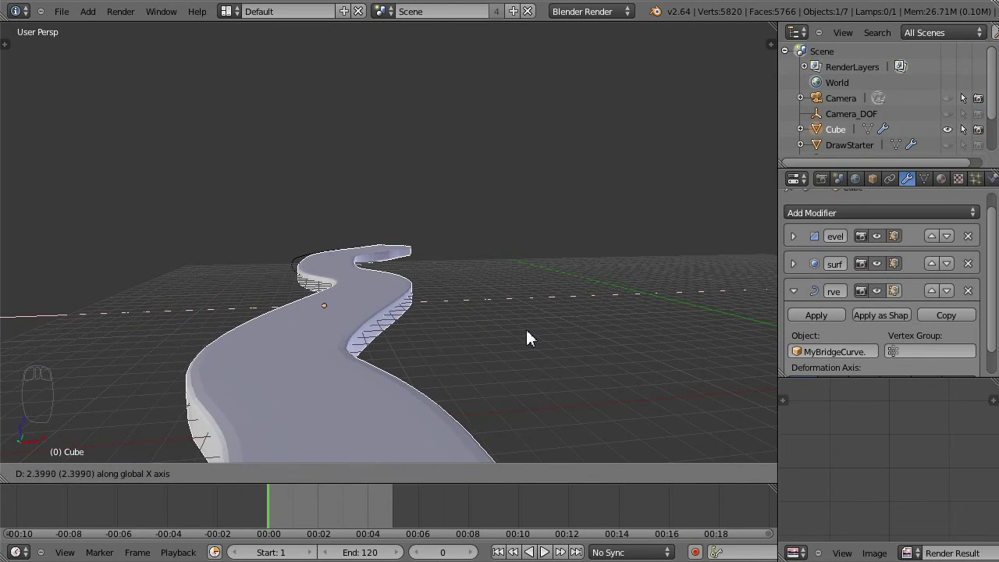
click(528, 335)
middle_drag(466, 337, 494, 360)
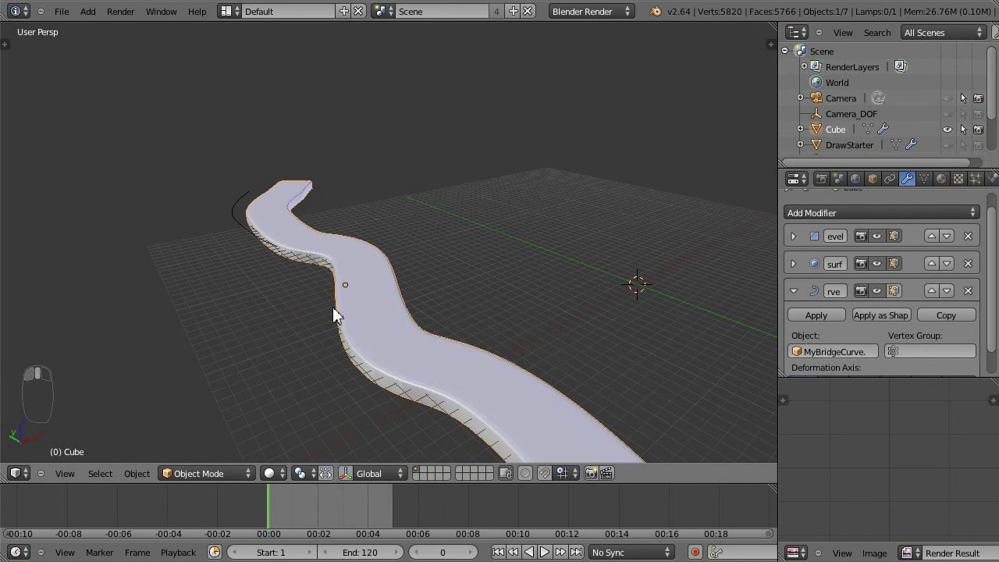
middle_drag(239, 309, 431, 358)
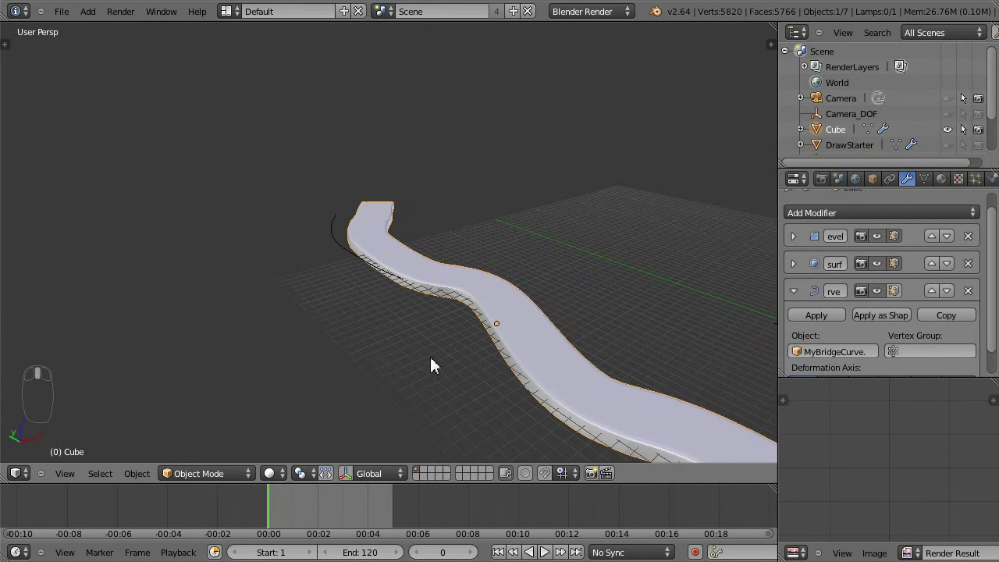
right_click(331, 231)
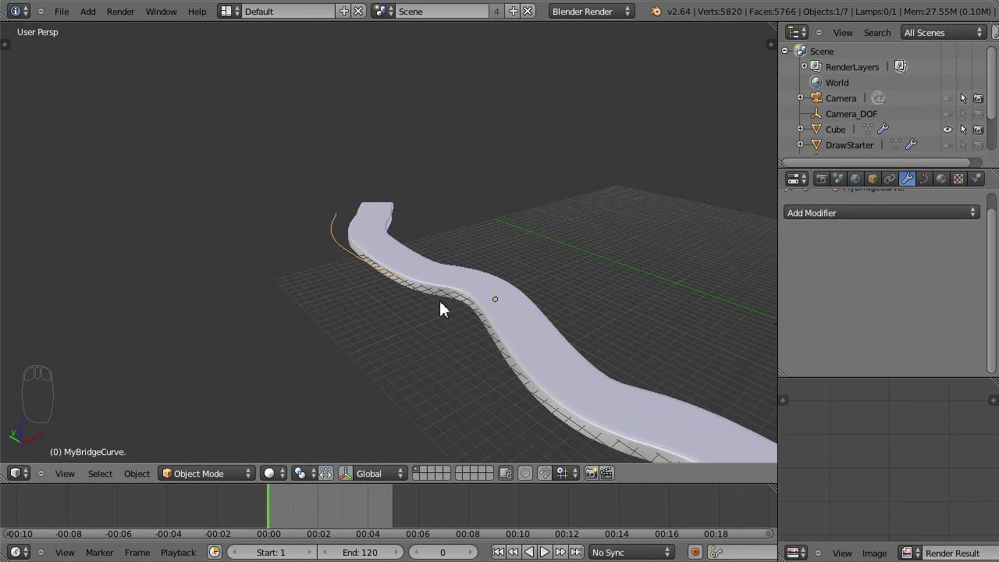
Move MyBridgeCurve along the X axis to a new position
key(g)
key(x)
key(z)
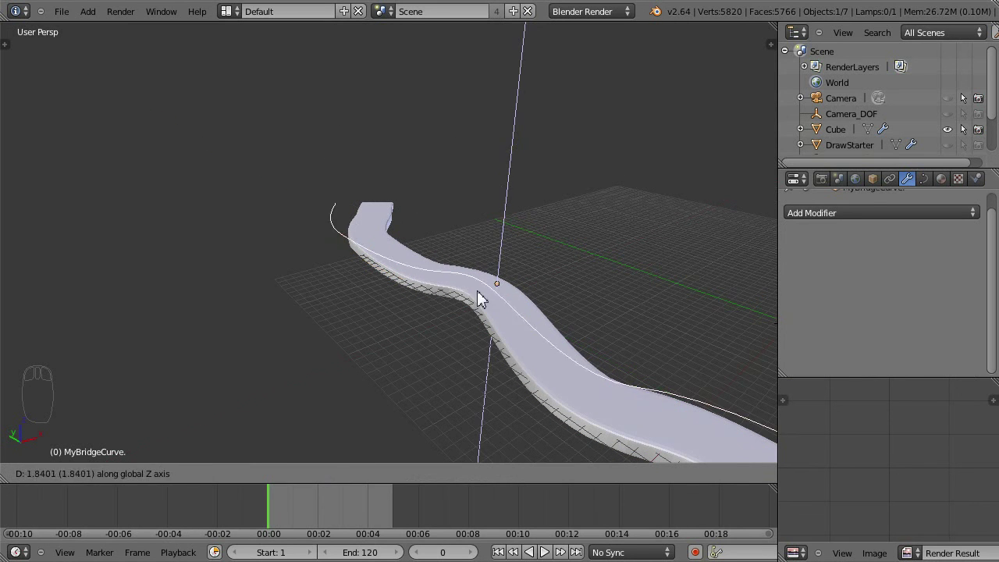
key(z)
key(z)
key(x)
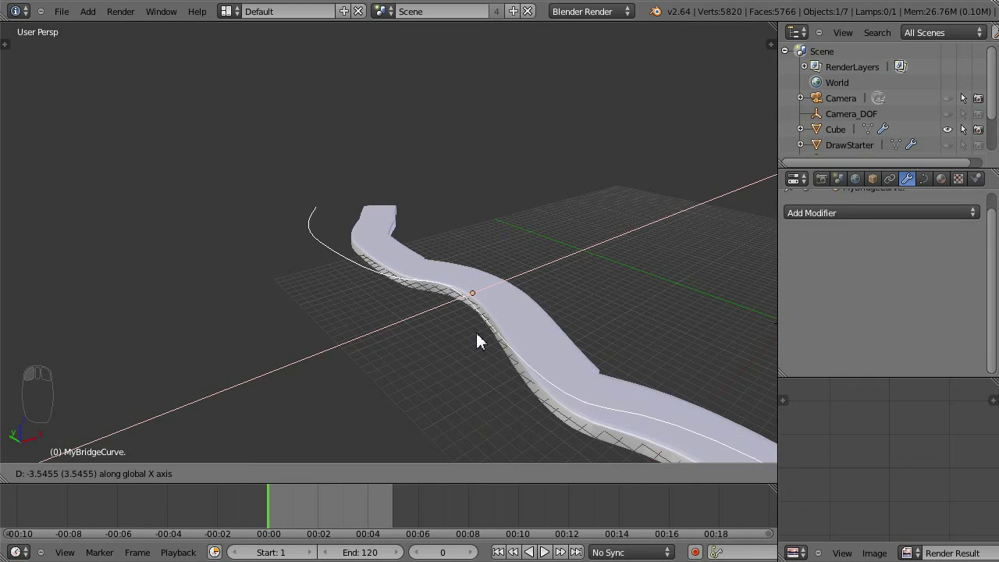
click(476, 333)
In Edit Mode, box-select the curve's left endpoint and lower it with proportional falloff into a ramp
key(Tab)
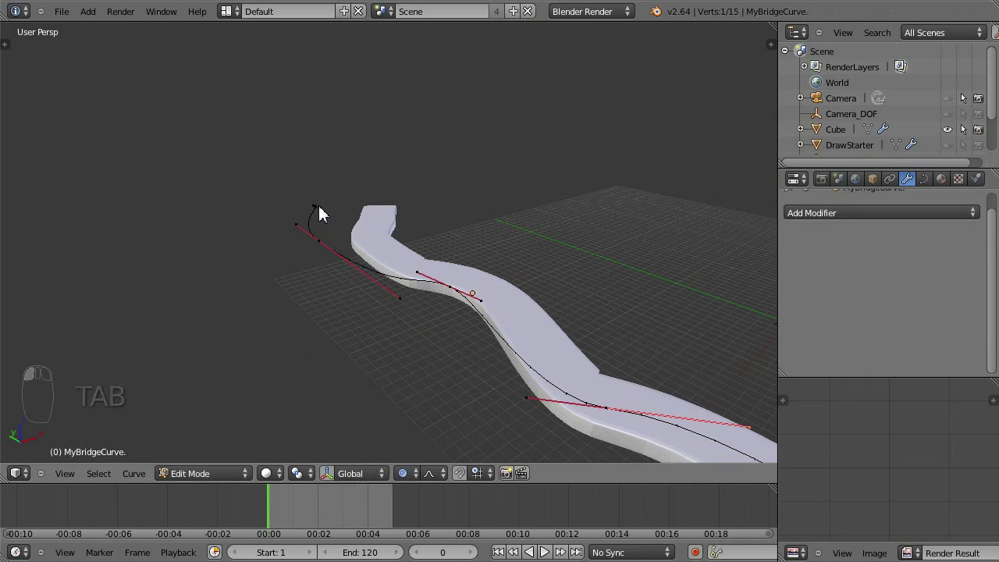
middle_drag(270, 332, 354, 247)
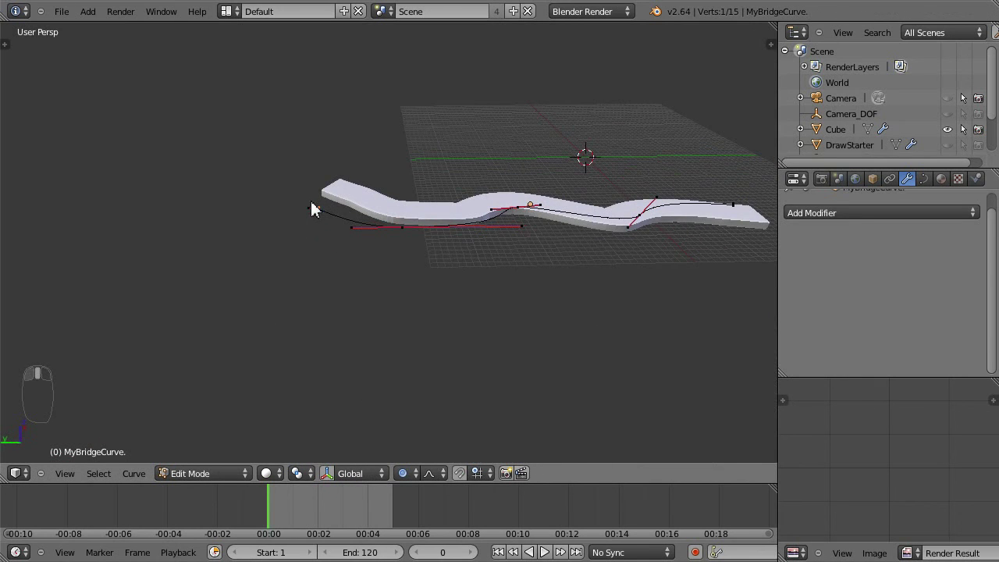
scroll(332, 234, up, 2)
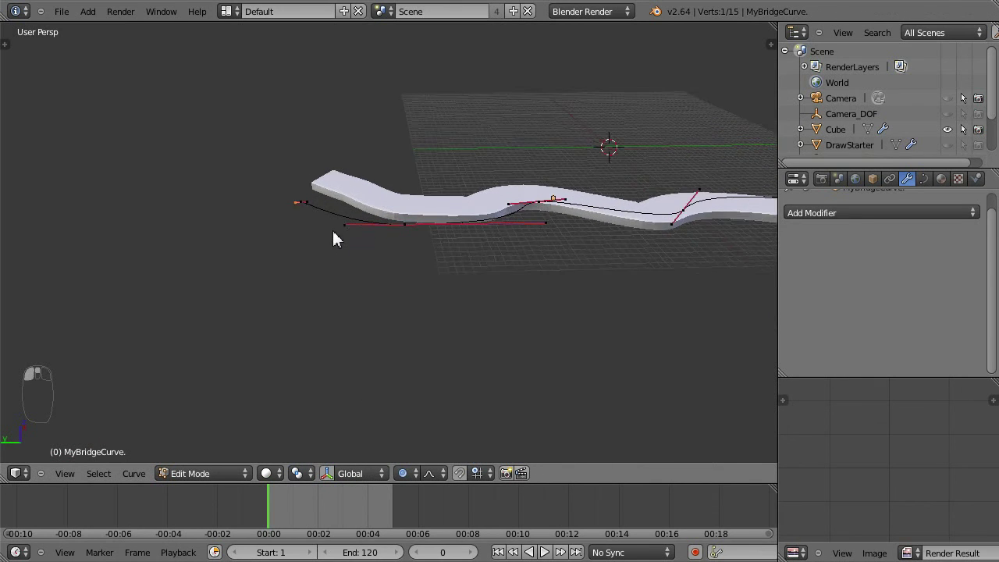
key(b)
drag(257, 178, 288, 215)
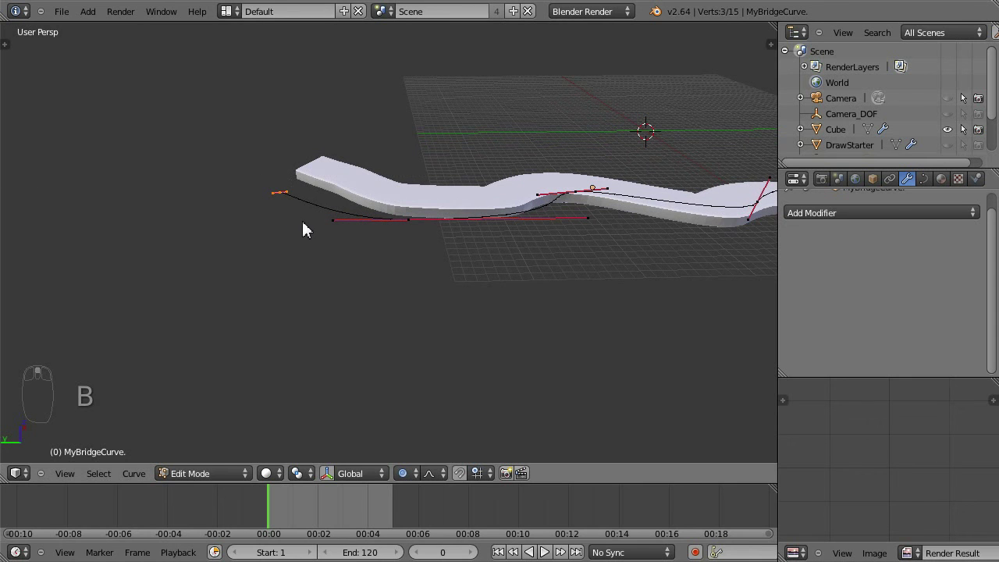
key(g)
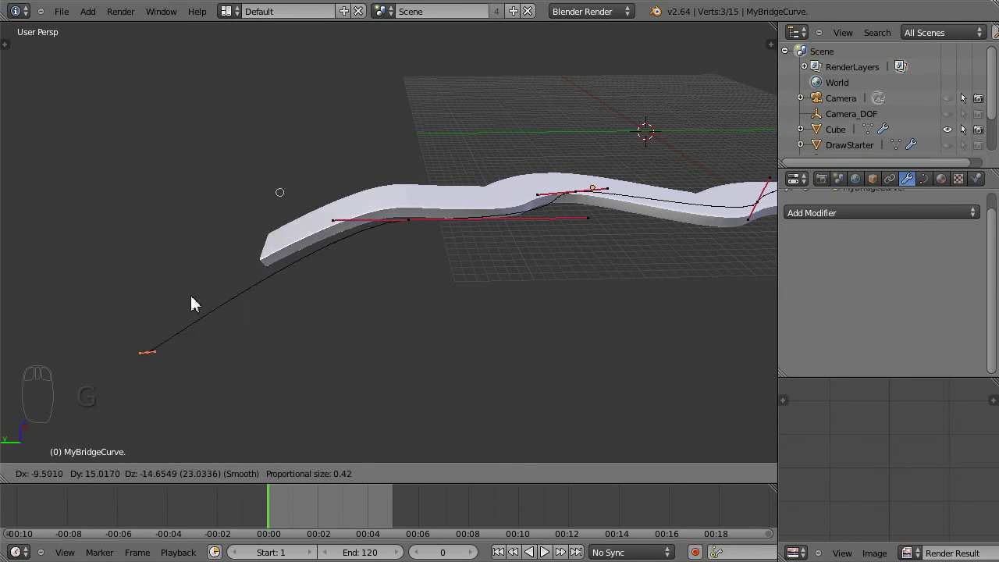
click(252, 430)
middle_drag(593, 278, 301, 137)
key(Tab)
scroll(344, 195, down, 5)
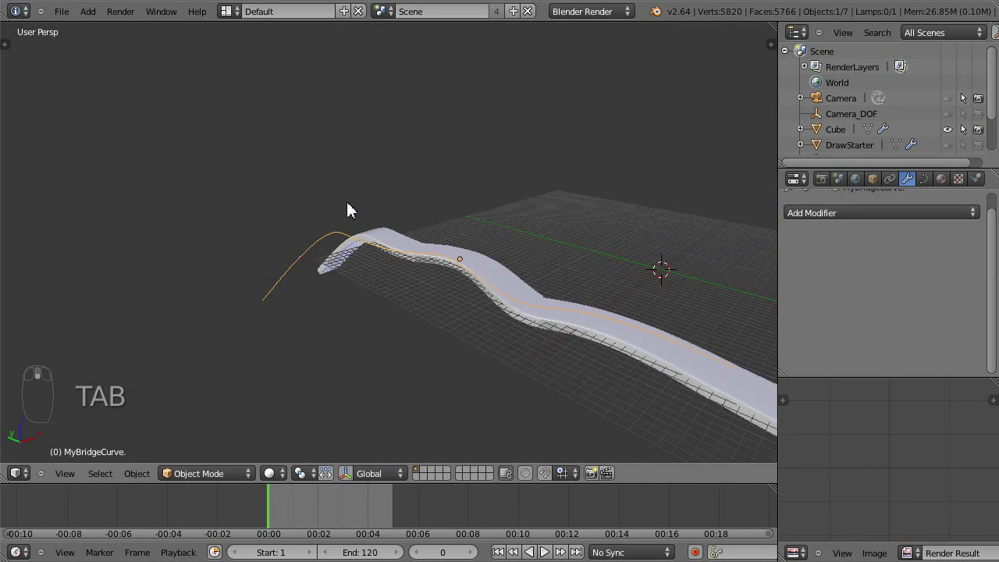
middle_drag(476, 292, 373, 257)
scroll(367, 257, up, 4)
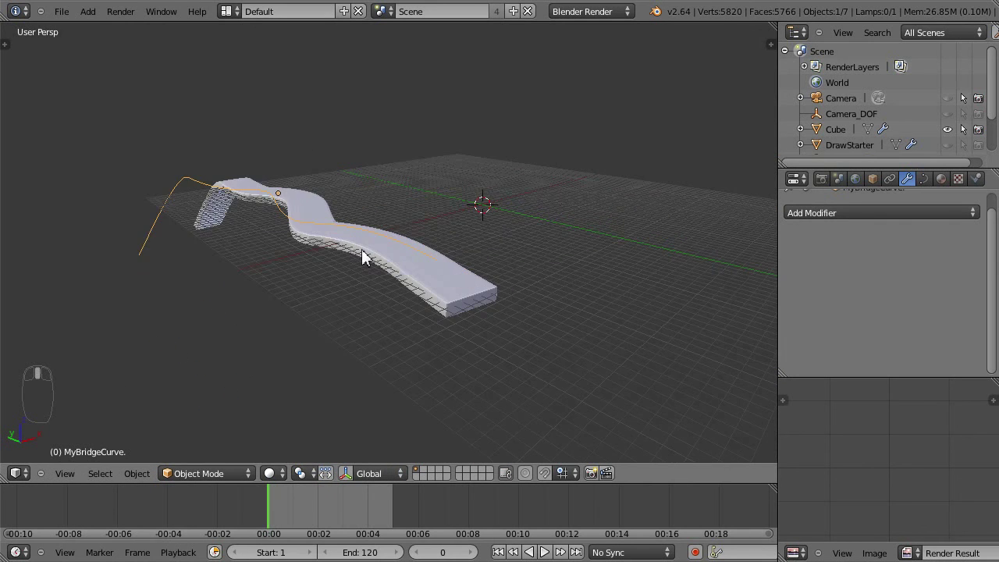
middle_drag(425, 228, 557, 250)
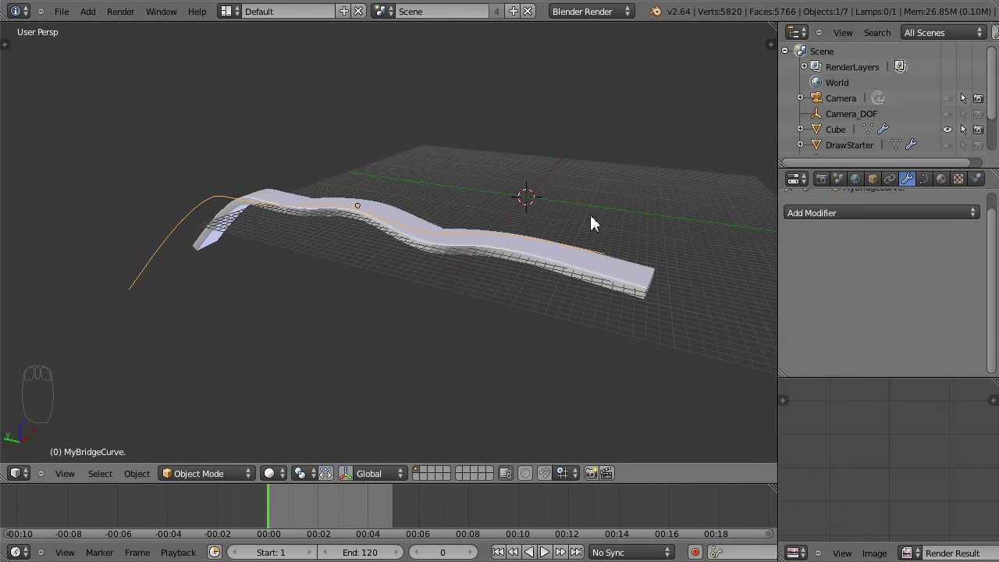